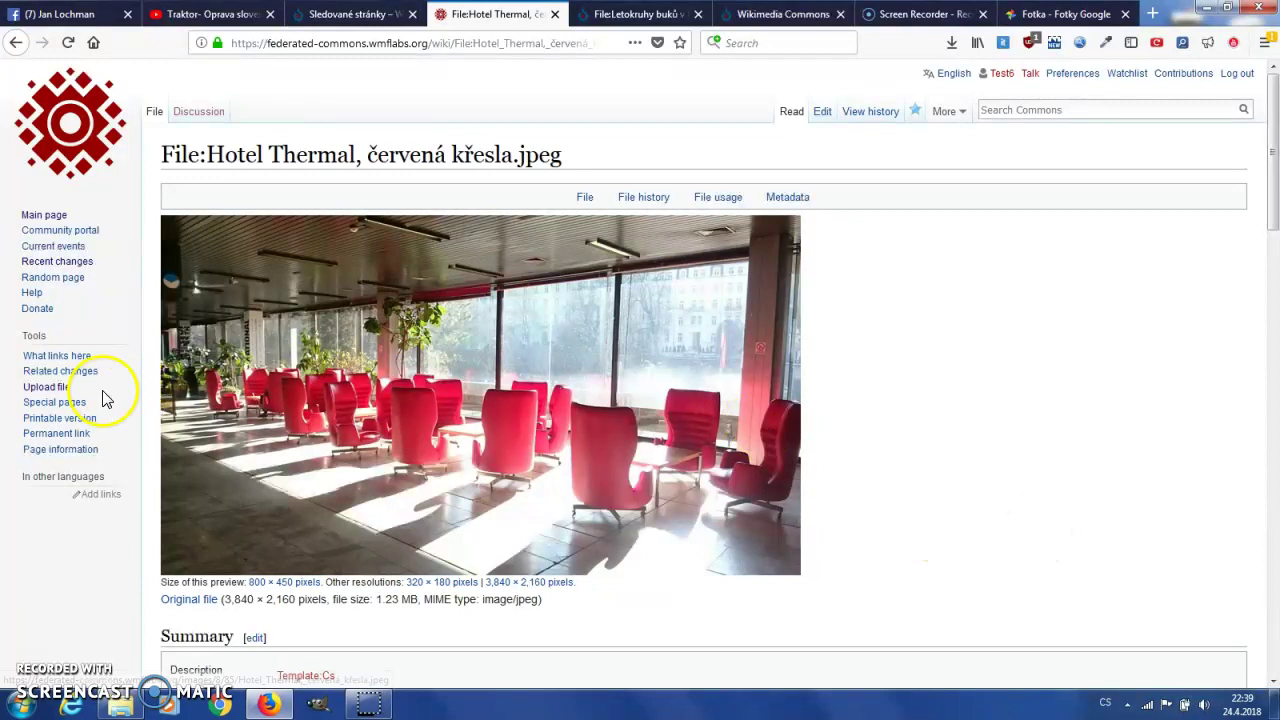
Open the Upload file form in a new tab and go to its Summary field.
{"action": "left_click", "coordinate": [53, 390]}
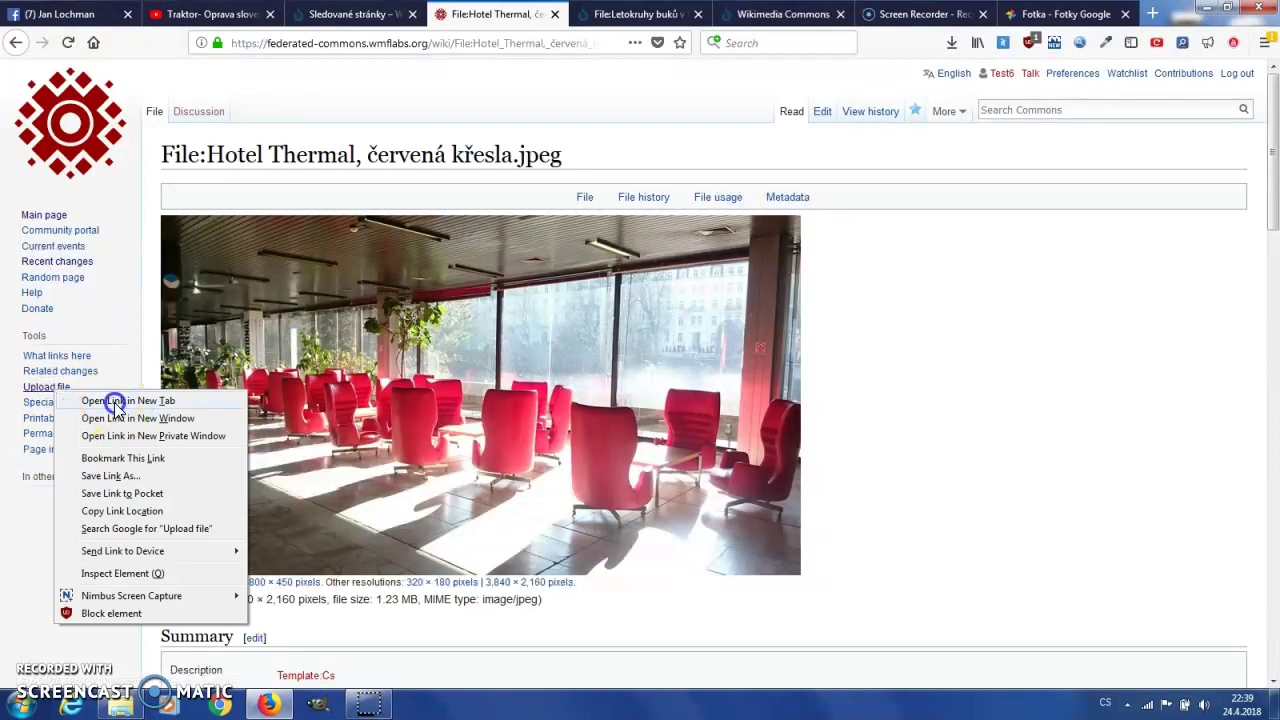
{"action": "left_click", "coordinate": [114, 400]}
{"action": "left_click", "coordinate": [560, 14]}
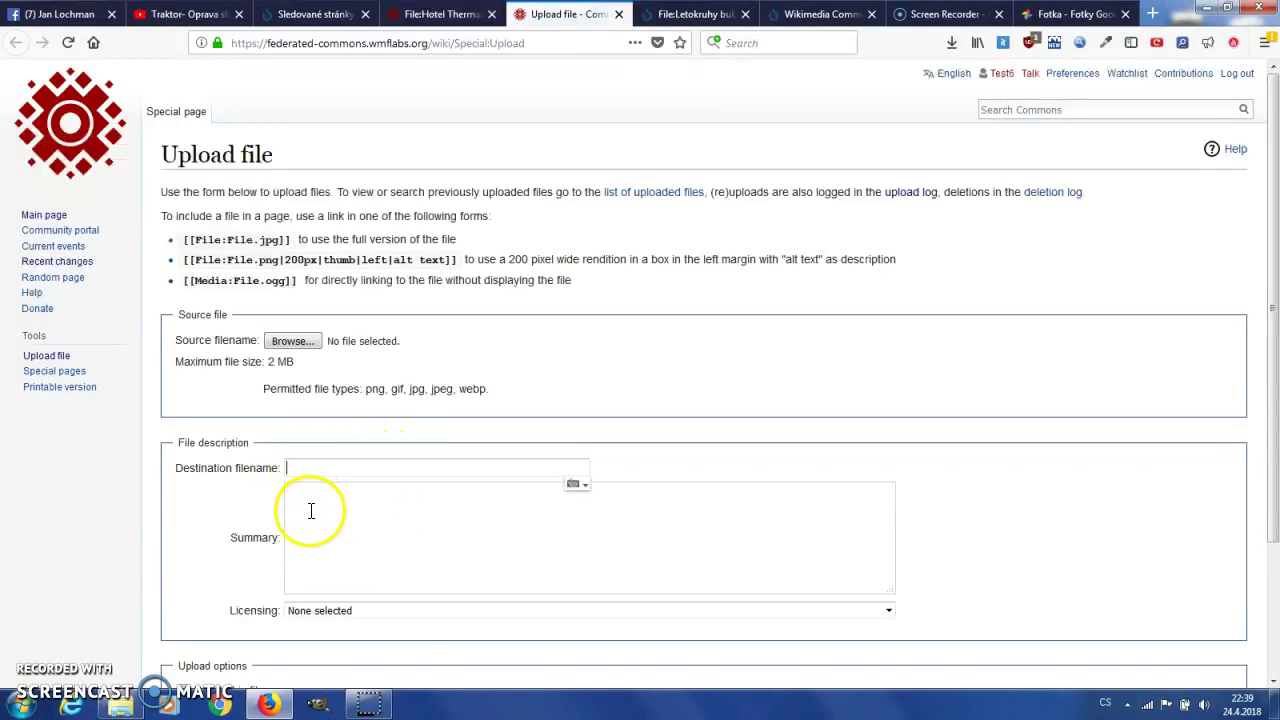
{"action": "left_click", "coordinate": [309, 543]}
Open the wikitext of File:Letokruhy buků v hornopožárském lese (006).JPG on Wikimedia Commons for editing.
{"action": "left_click", "coordinate": [714, 14]}
{"action": "left_click", "coordinate": [745, 115]}
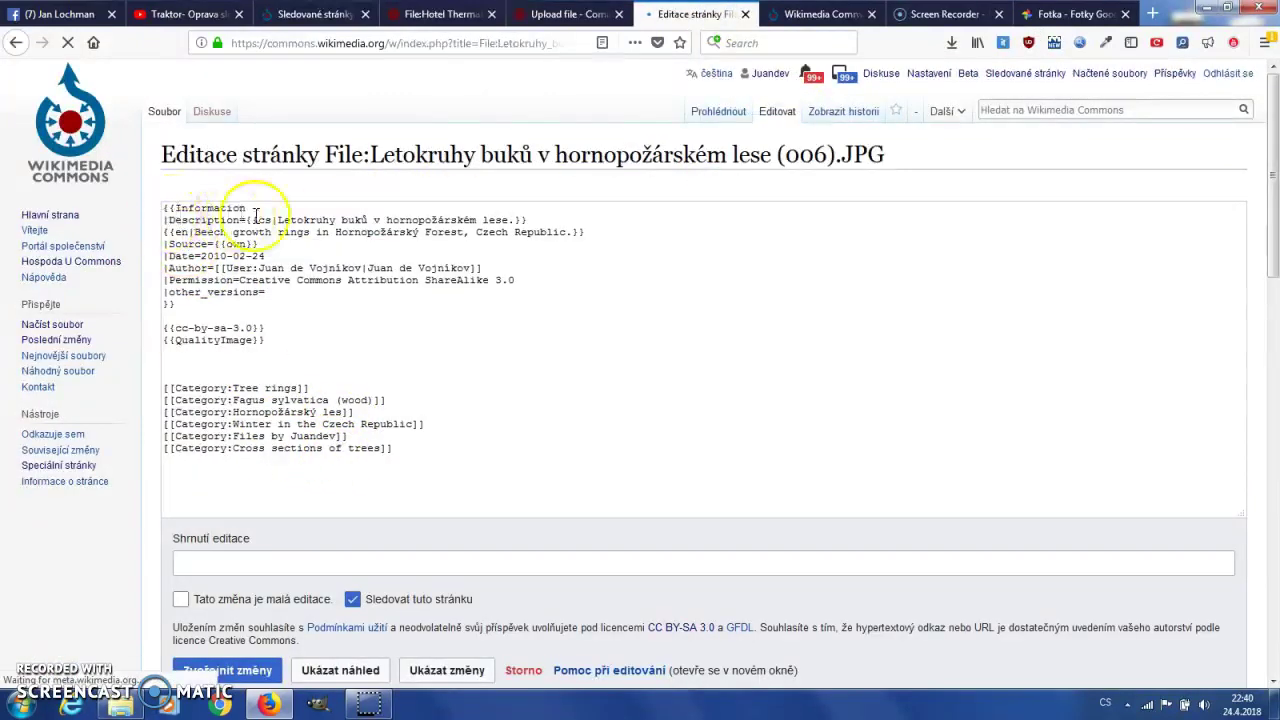
Compare the summary section of the Hotel Thermal, červená křesla.jpeg page with the fields of the upload form.
{"action": "left_click", "coordinate": [448, 18]}
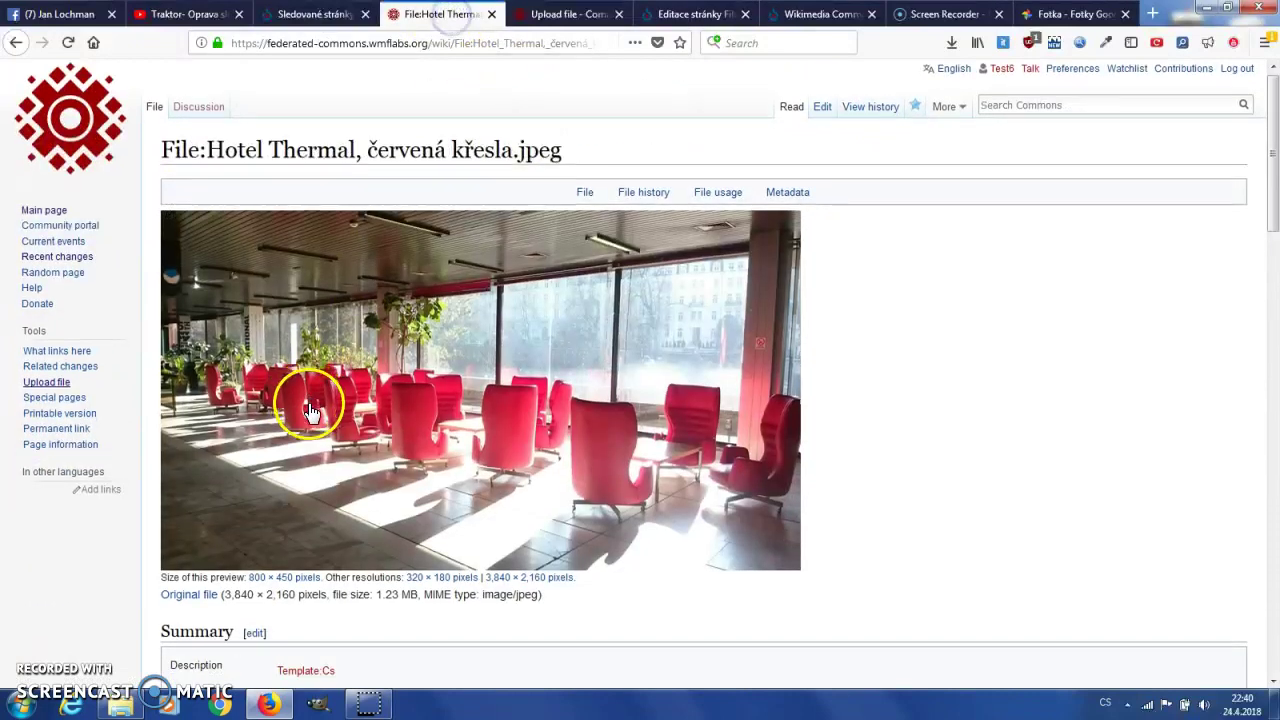
{"action": "scroll", "coordinate": [300, 400], "scroll_direction": "down", "scroll_amount": 3}
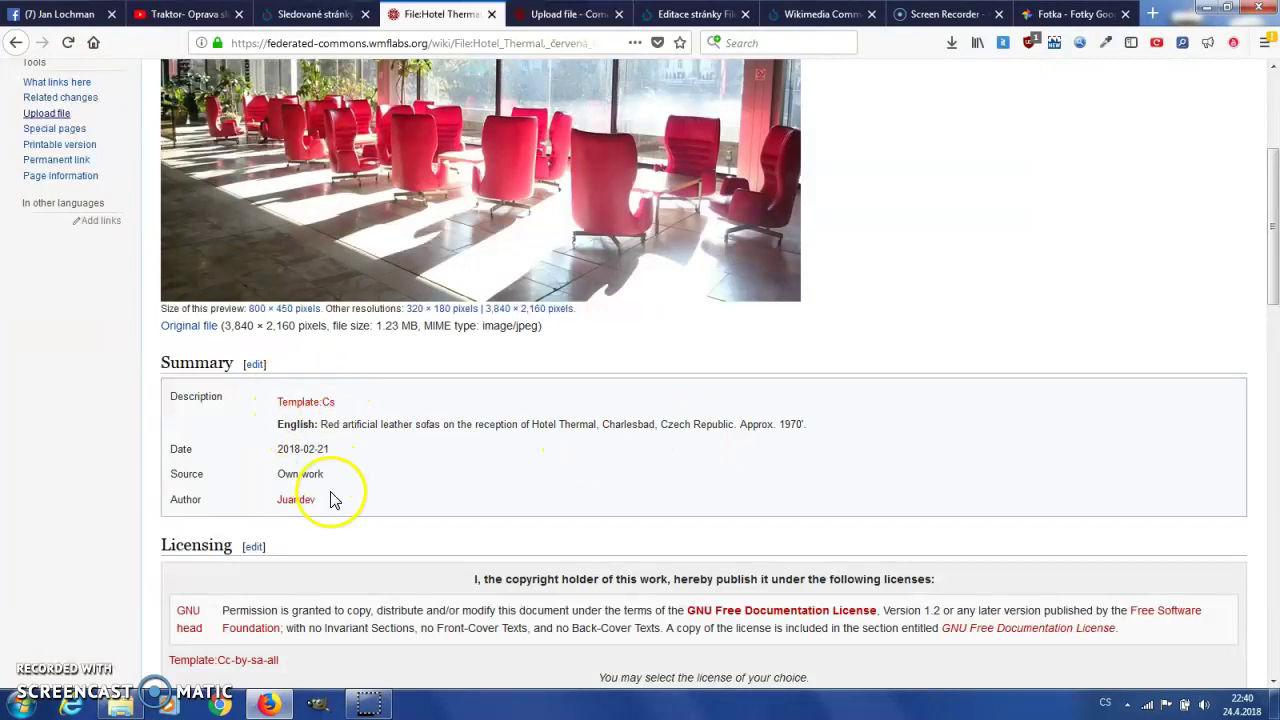
{"action": "left_click", "coordinate": [562, 14]}
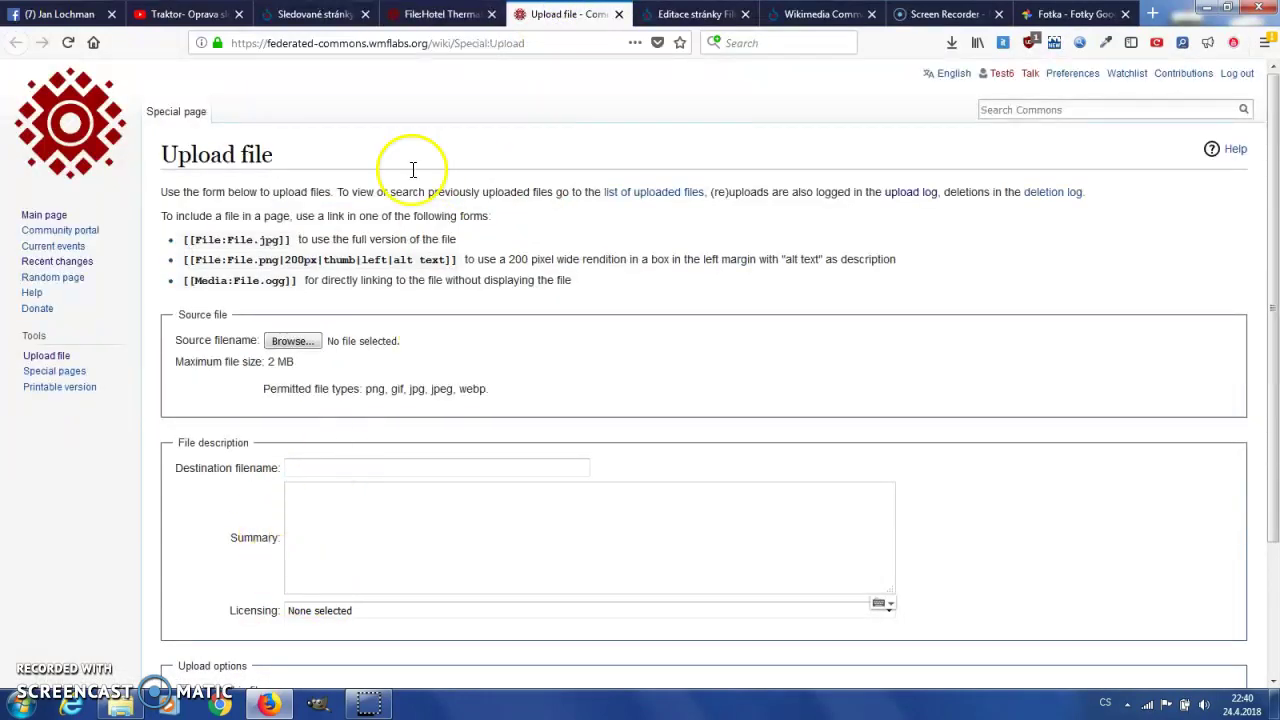
{"action": "left_click", "coordinate": [445, 14]}
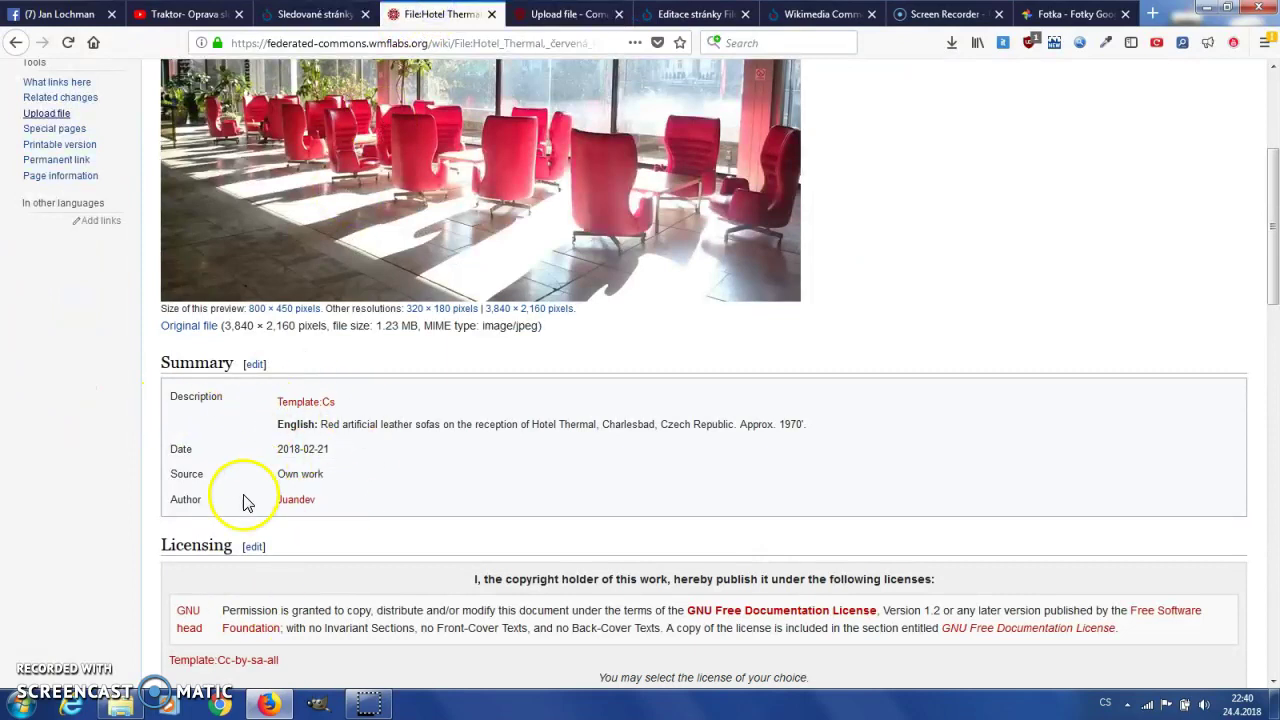
{"action": "left_click", "coordinate": [562, 14]}
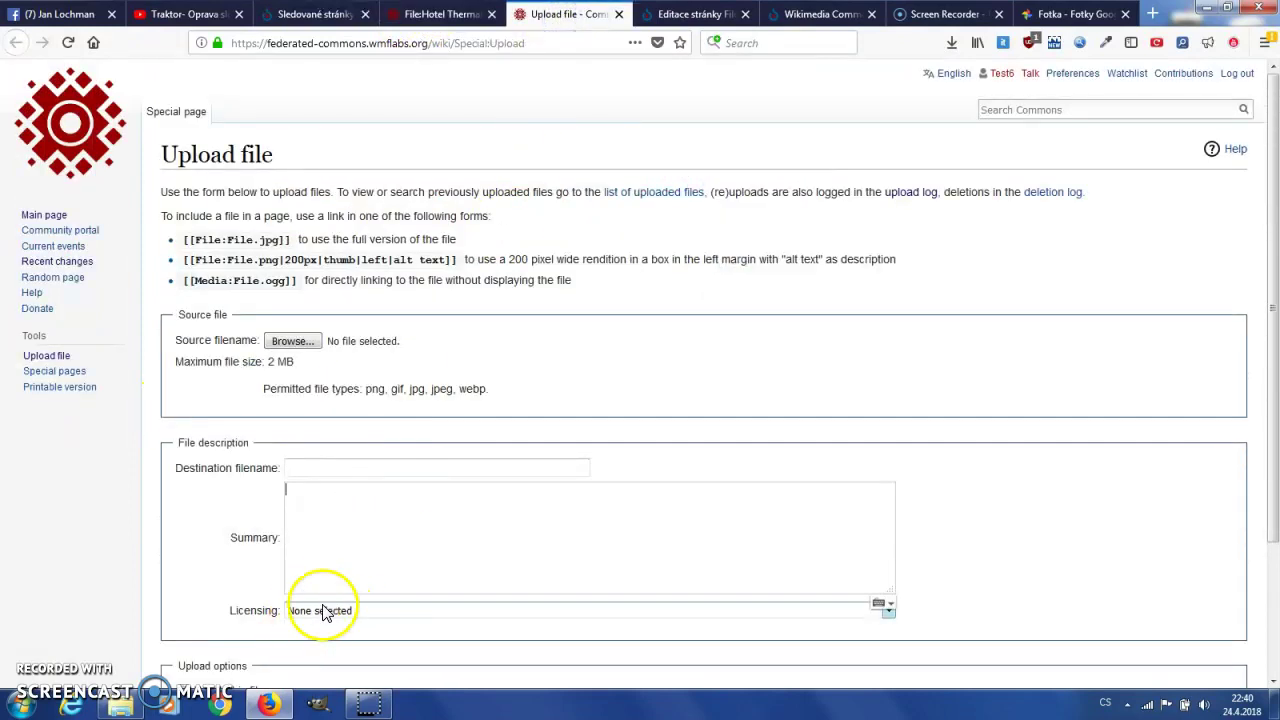
{"action": "left_click", "coordinate": [445, 14]}
Examine the licensing, file history, file usage and metadata sections of the Hotel Thermal file page.
{"action": "scroll", "coordinate": [257, 529], "scroll_direction": "down", "scroll_amount": 5}
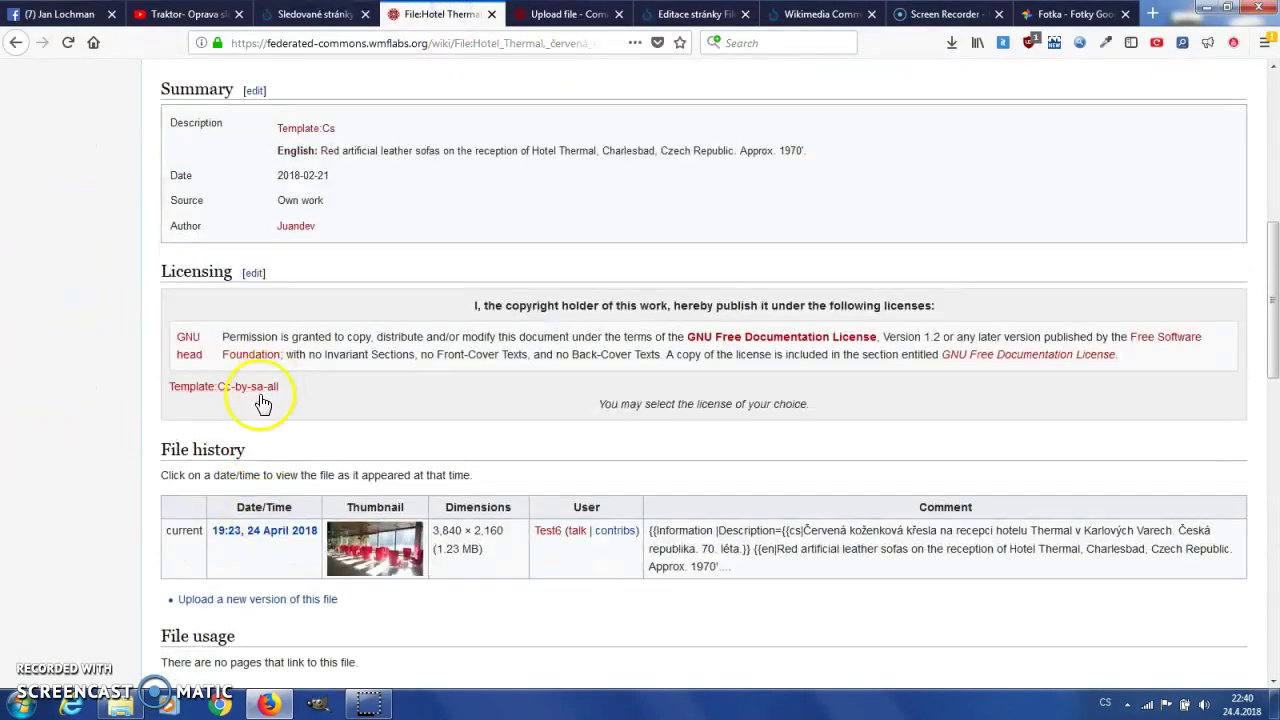
{"action": "scroll", "coordinate": [235, 460], "scroll_direction": "down", "scroll_amount": 5}
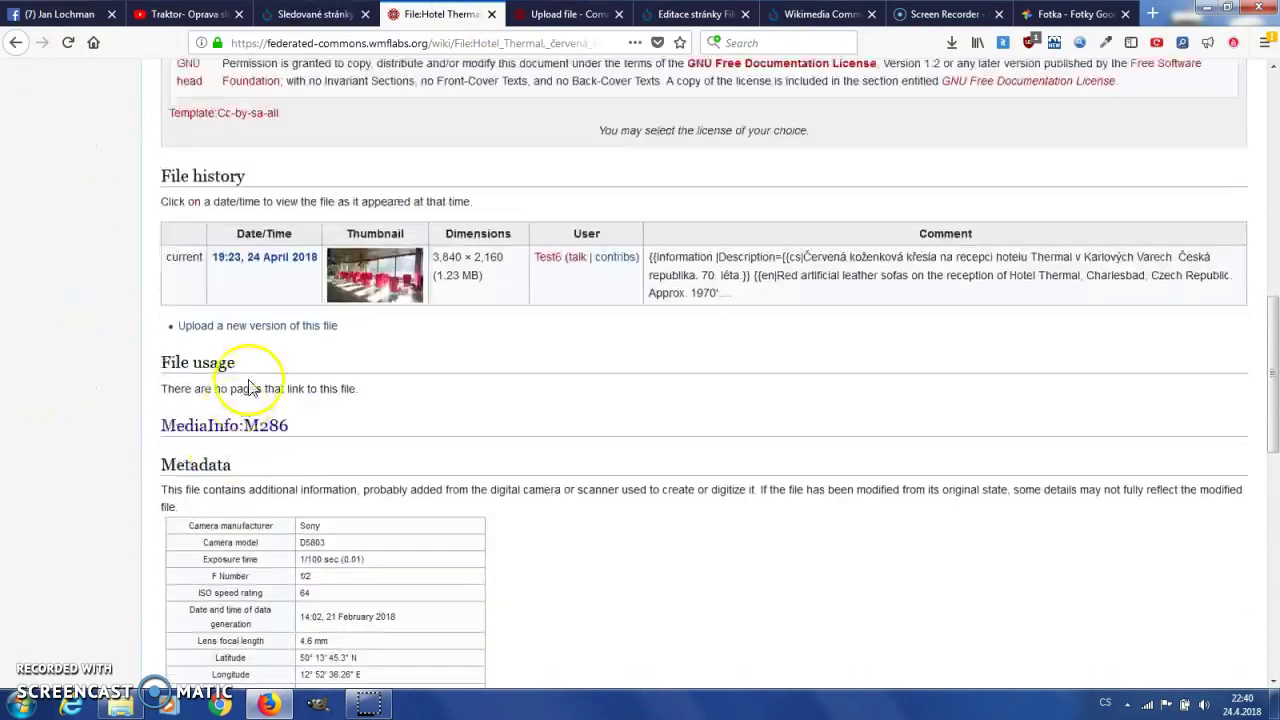
{"action": "scroll", "coordinate": [200, 530], "scroll_direction": "down", "scroll_amount": 6}
{"action": "scroll", "coordinate": [245, 480], "scroll_direction": "down", "scroll_amount": 8}
{"action": "scroll", "coordinate": [257, 440], "scroll_direction": "up", "scroll_amount": 15}
{"action": "scroll", "coordinate": [277, 461], "scroll_direction": "down", "scroll_amount": 6}
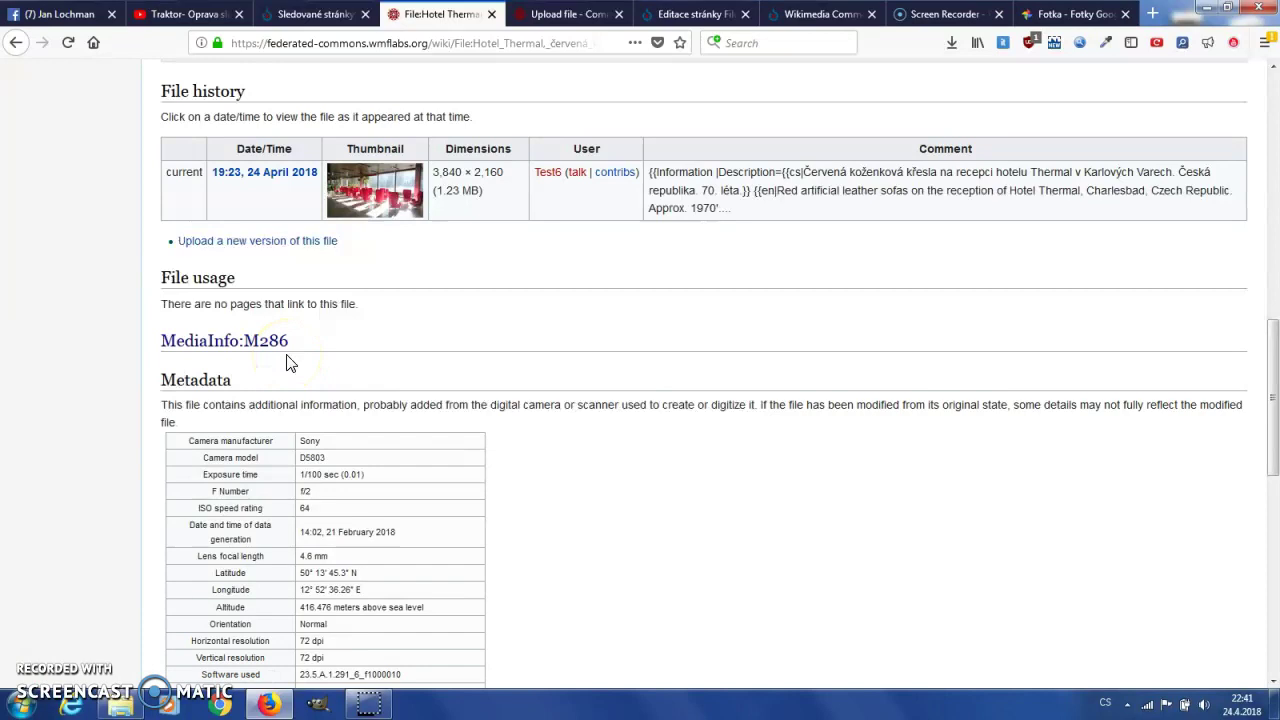
Open the MediaInfo:M286 entity linked on the Hotel Thermal file page in a new tab.
{"action": "right_click", "coordinate": [255, 342]}
{"action": "left_click", "coordinate": [292, 349]}
{"action": "left_click", "coordinate": [505, 15]}
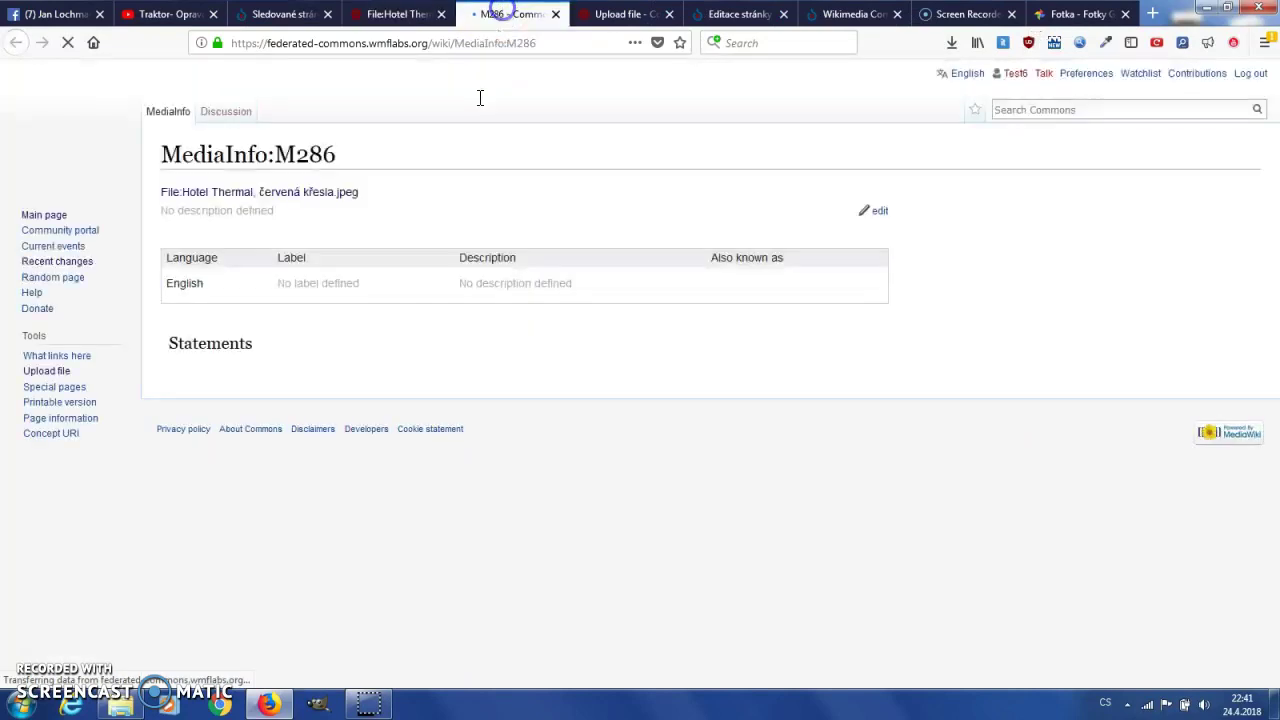
Compare the Hotel Thermal file page, including its image, summary and licensing, with the MediaInfo:M286 page.
{"action": "left_click", "coordinate": [407, 15]}
{"action": "scroll", "coordinate": [370, 220], "scroll_direction": "up", "scroll_amount": 10}
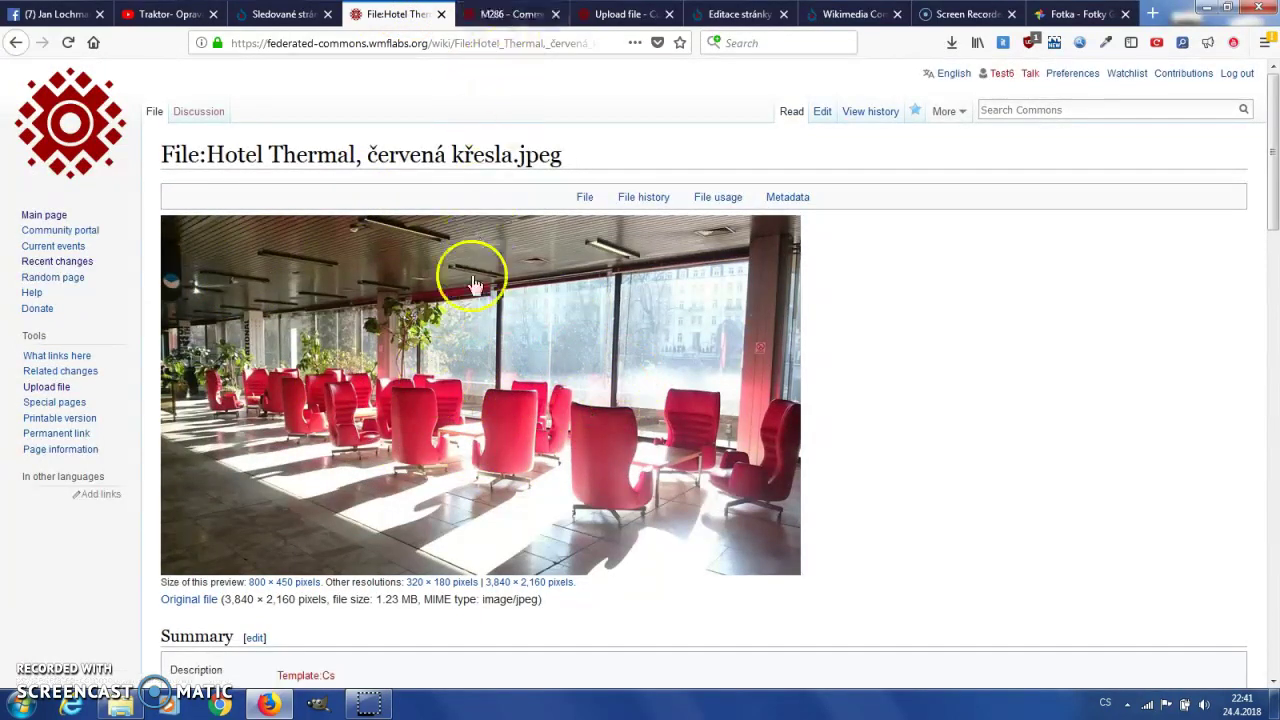
{"action": "left_click", "coordinate": [495, 14]}
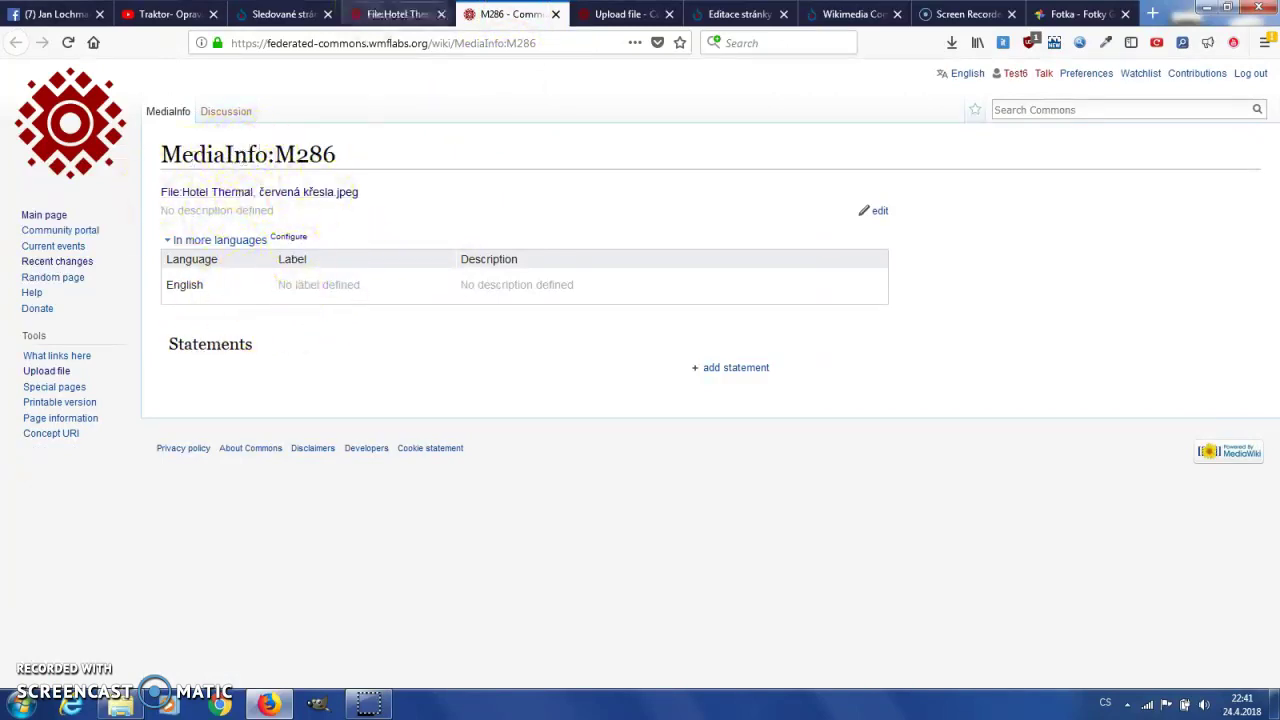
{"action": "left_click", "coordinate": [372, 14]}
{"action": "scroll", "coordinate": [300, 395], "scroll_direction": "down", "scroll_amount": 6}
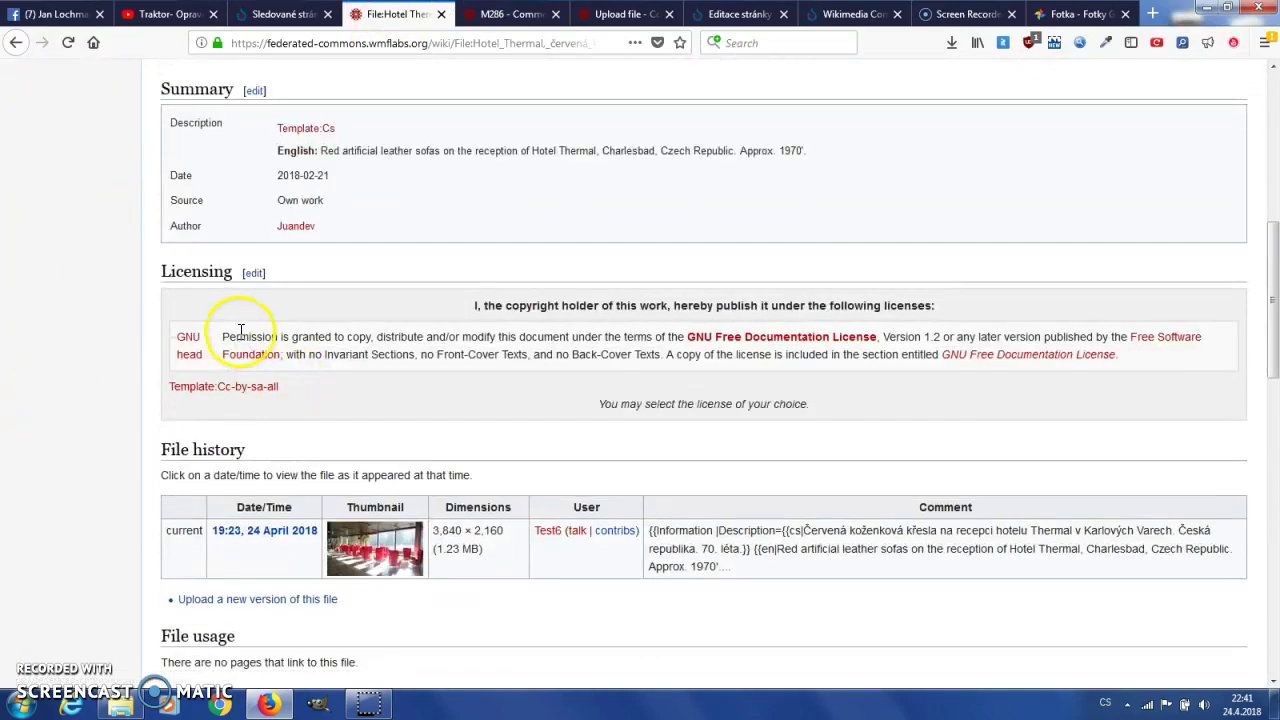
{"action": "scroll", "coordinate": [240, 330], "scroll_direction": "up", "scroll_amount": 3}
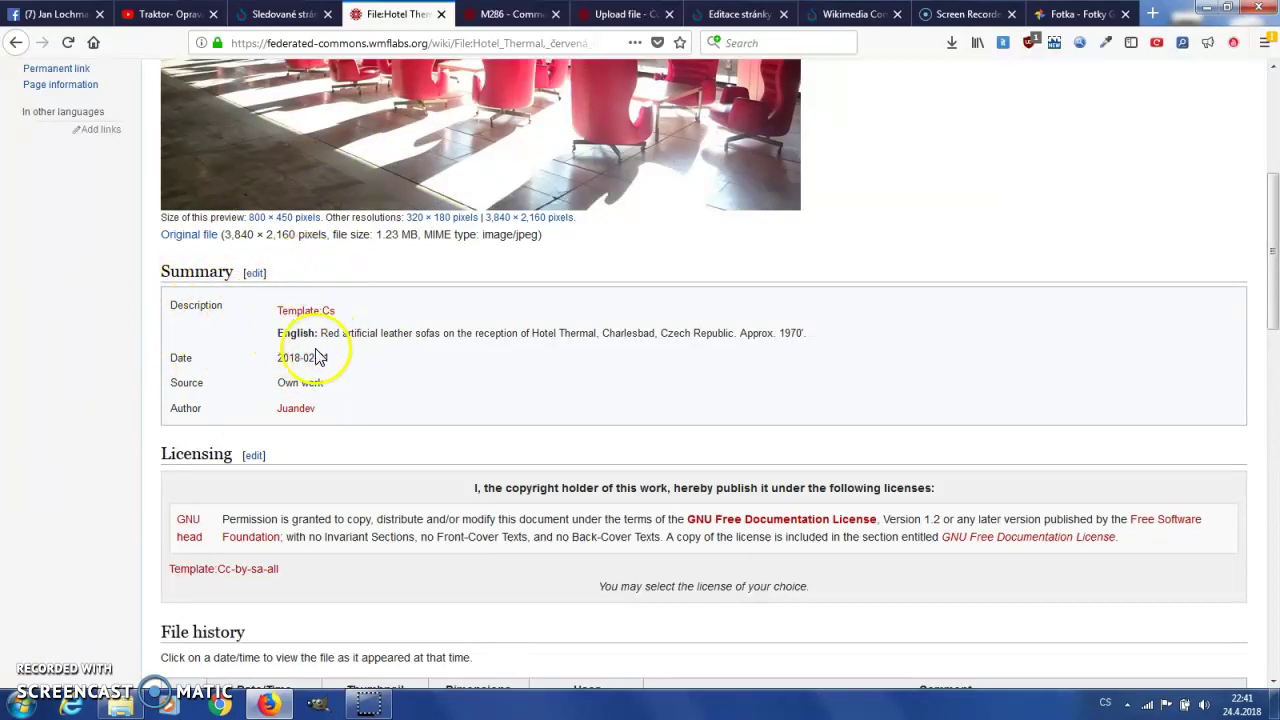
Check the file page's description against the label and description fields of the MediaInfo entity.
{"action": "key", "text": "ctrl+Tab"}
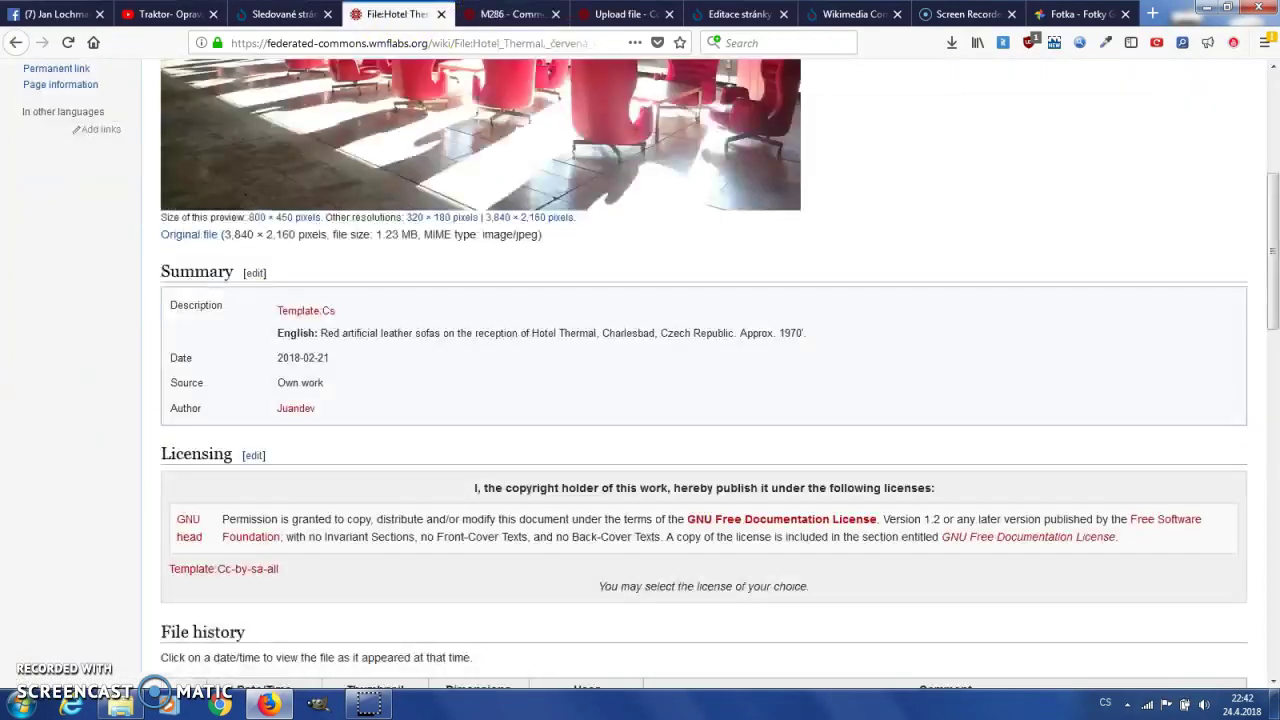
{"action": "left_click", "coordinate": [398, 14]}
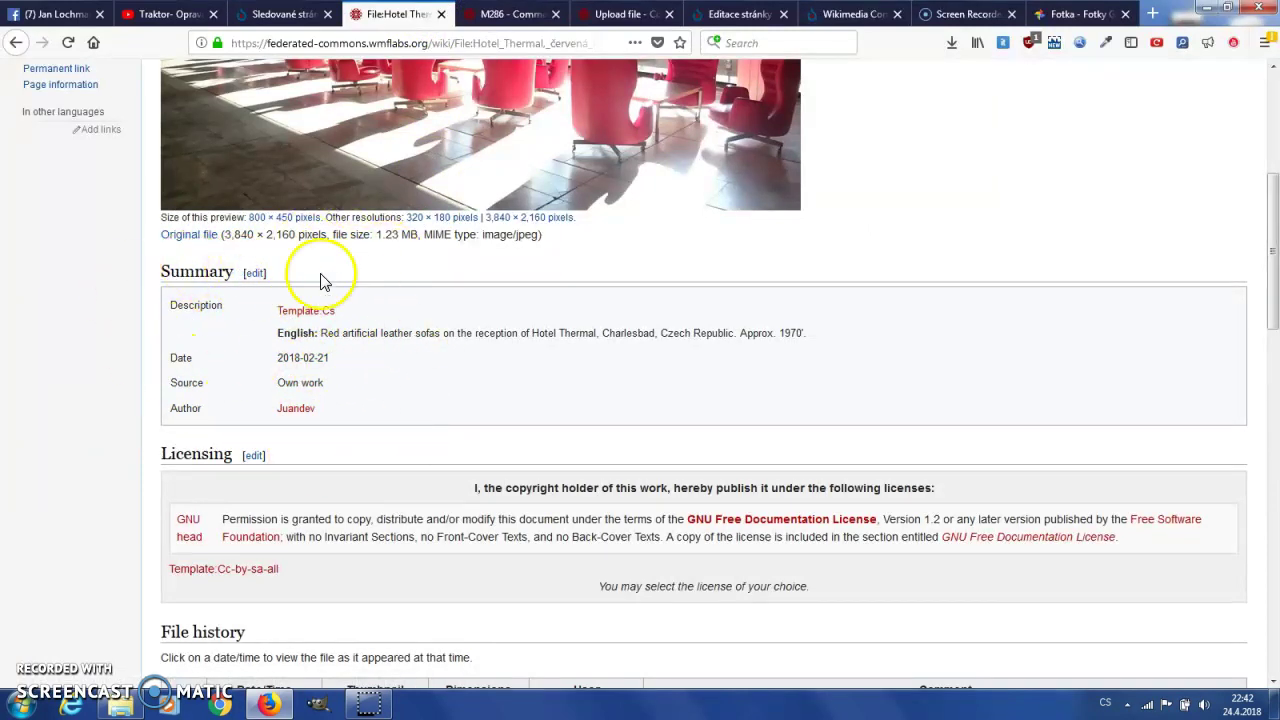
{"action": "left_click", "coordinate": [510, 14]}
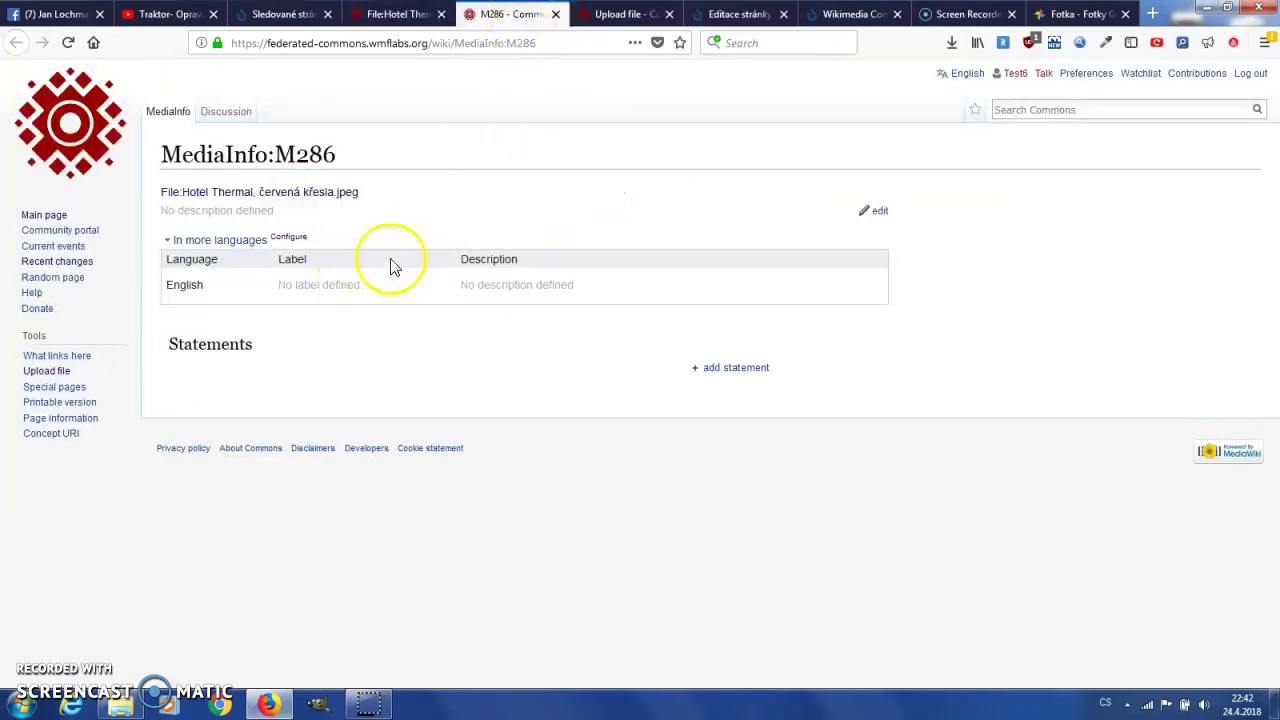
{"action": "left_click", "coordinate": [395, 14]}
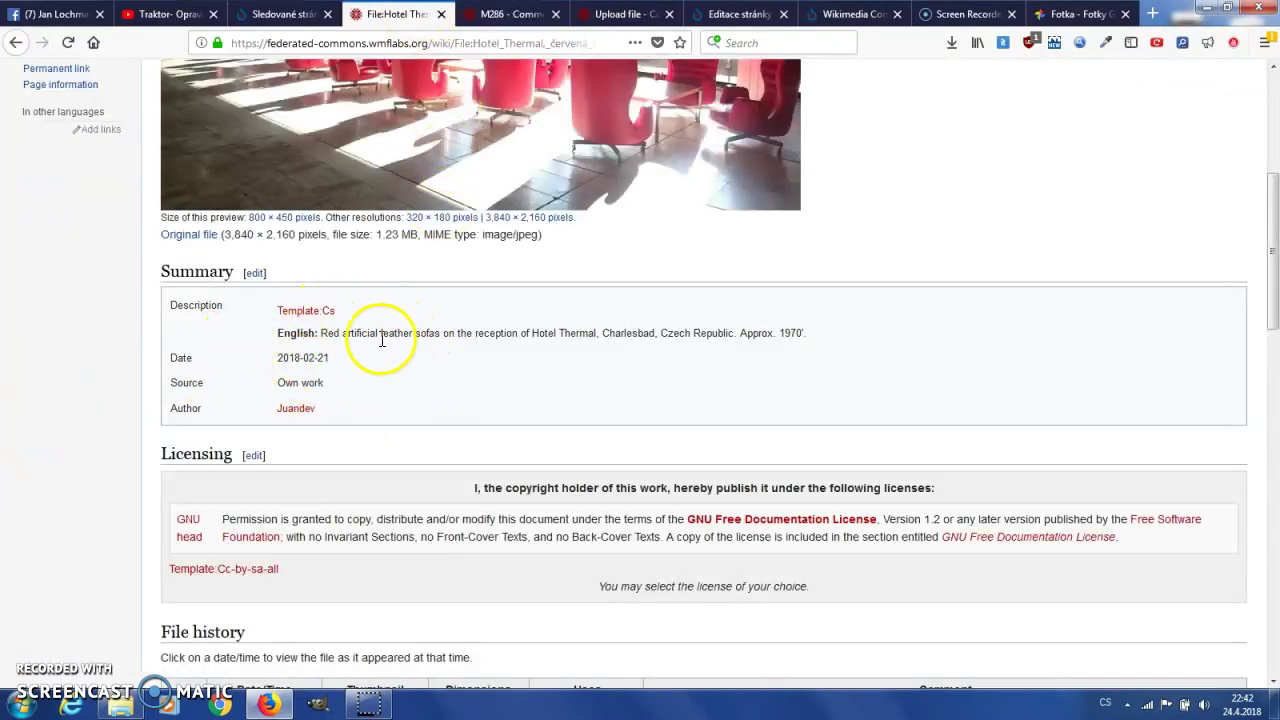
{"action": "scroll", "coordinate": [399, 365], "scroll_direction": "up", "scroll_amount": 5}
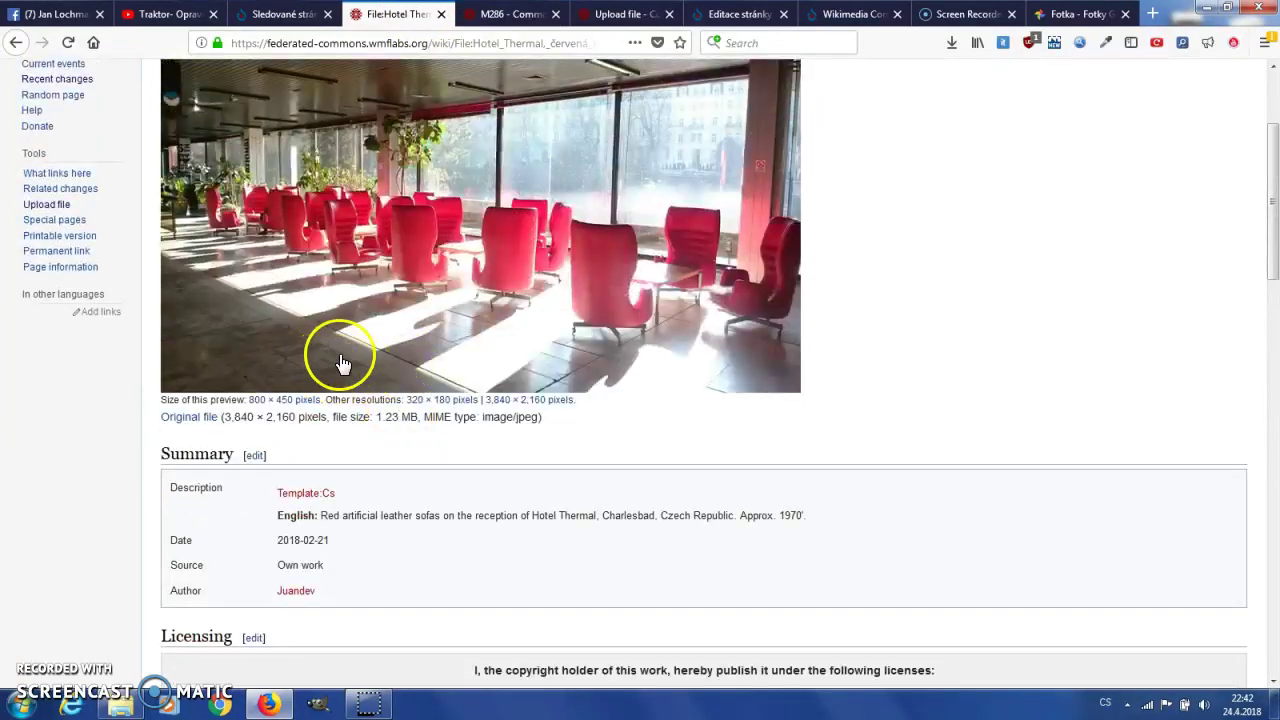
{"action": "key", "text": "ctrl+Tab"}
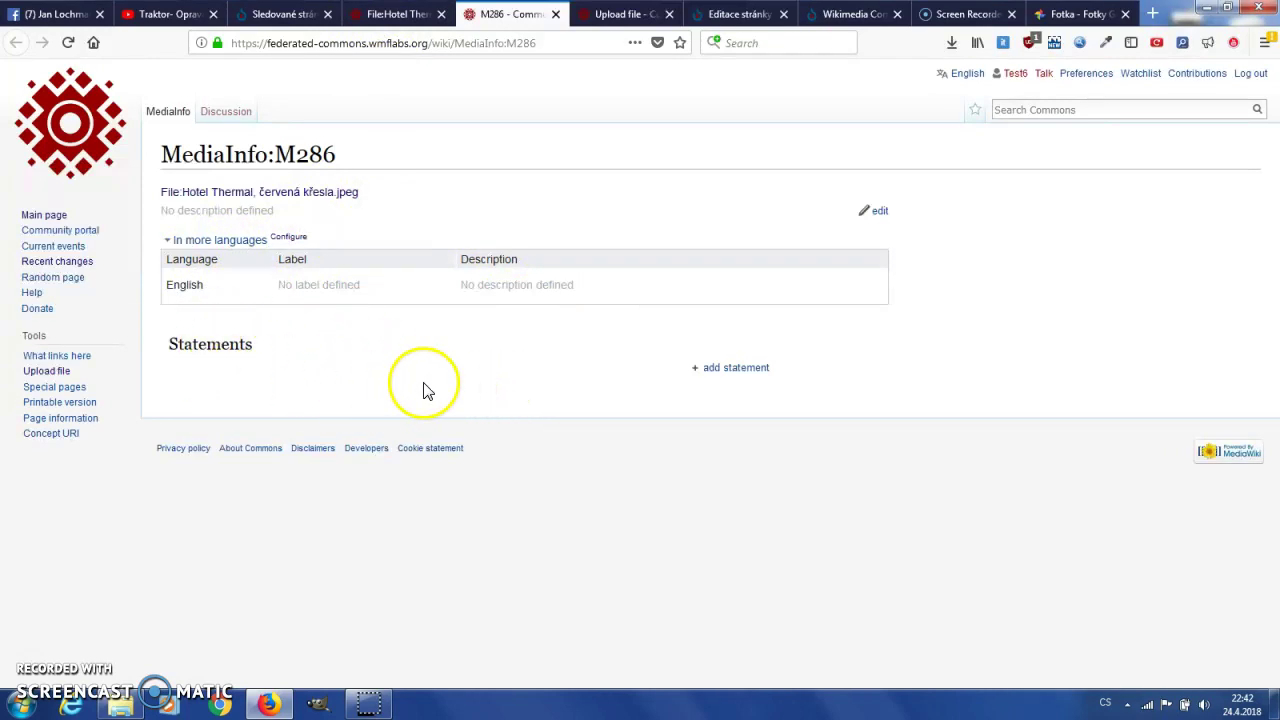
Compare the date, source and author in the file's summary with the language and statement sections of MediaInfo:M286.
{"action": "left_click", "coordinate": [395, 14]}
{"action": "scroll", "coordinate": [344, 400], "scroll_direction": "down", "scroll_amount": 2}
{"action": "scroll", "coordinate": [344, 400], "scroll_direction": "down", "scroll_amount": 2}
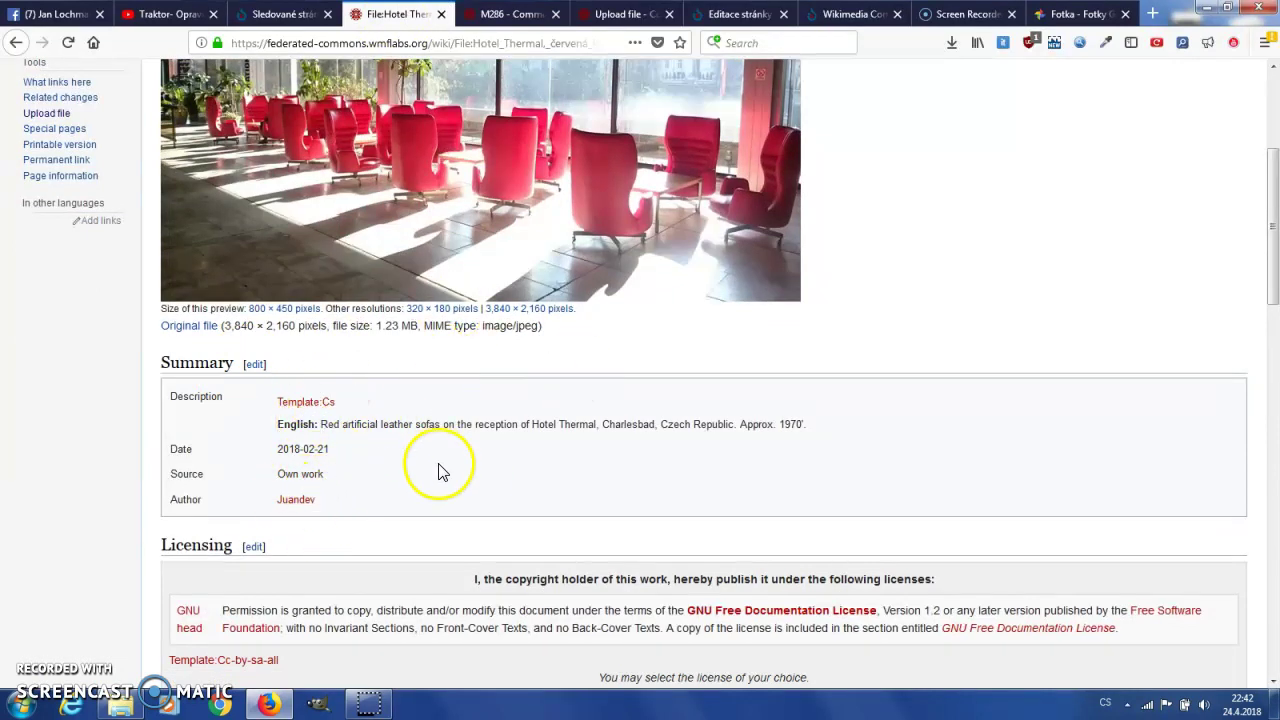
{"action": "left_click", "coordinate": [530, 14]}
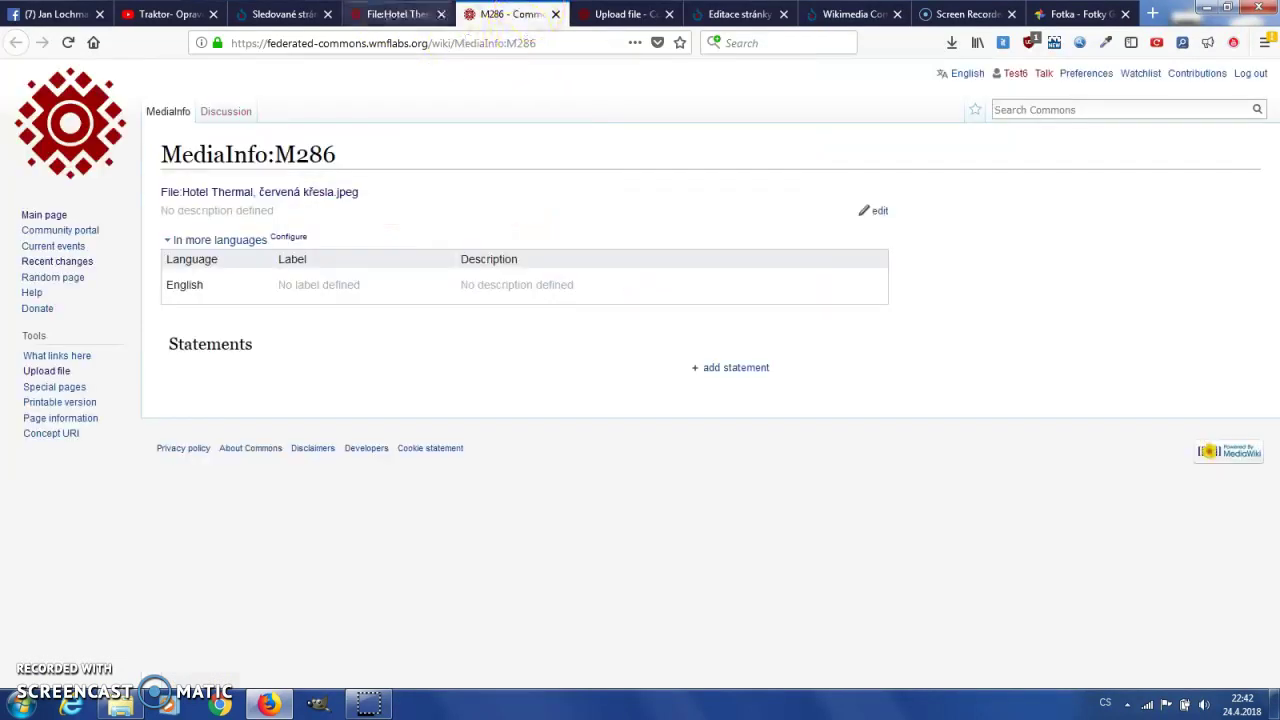
{"action": "left_click", "coordinate": [400, 14]}
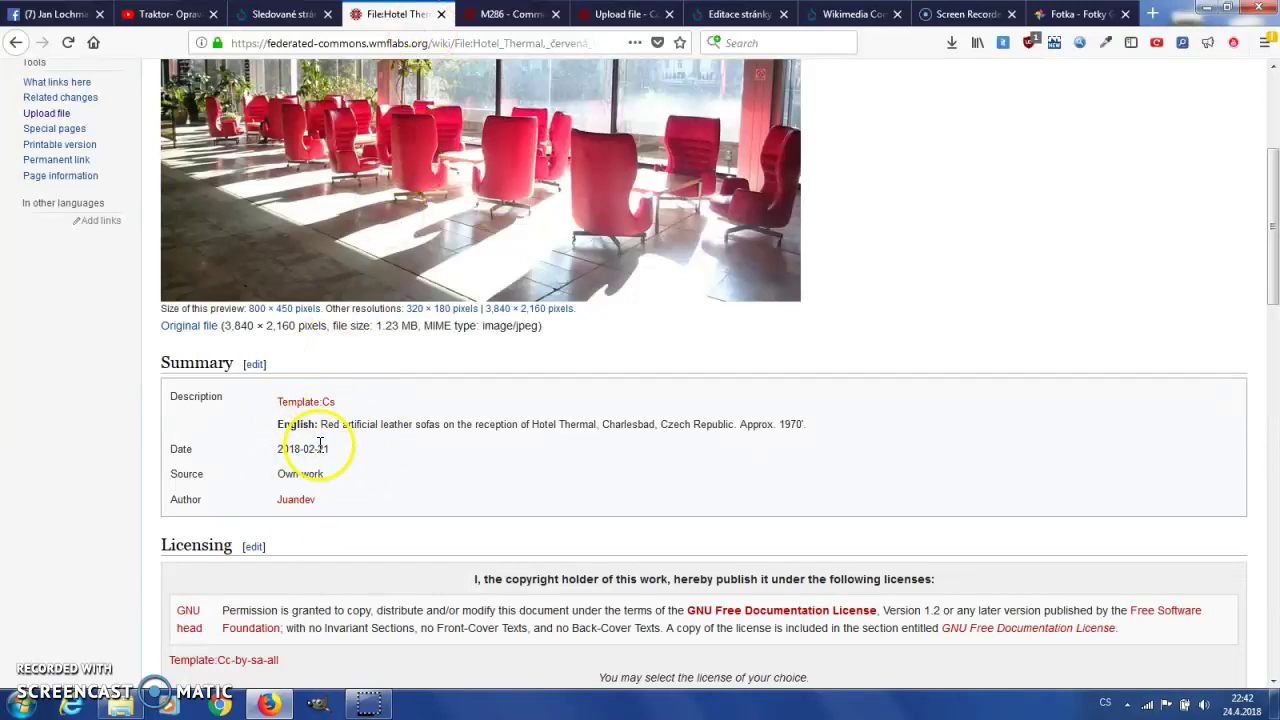
{"action": "left_click", "coordinate": [510, 14]}
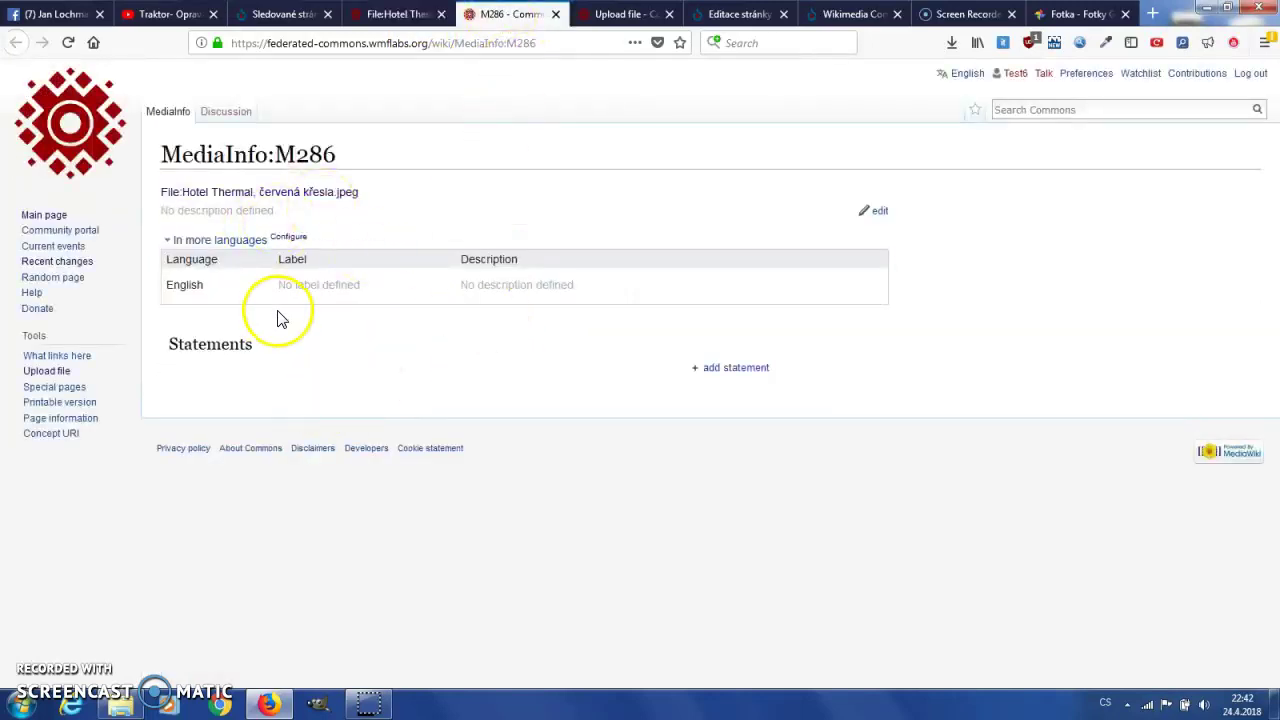
{"action": "left_click", "coordinate": [400, 14]}
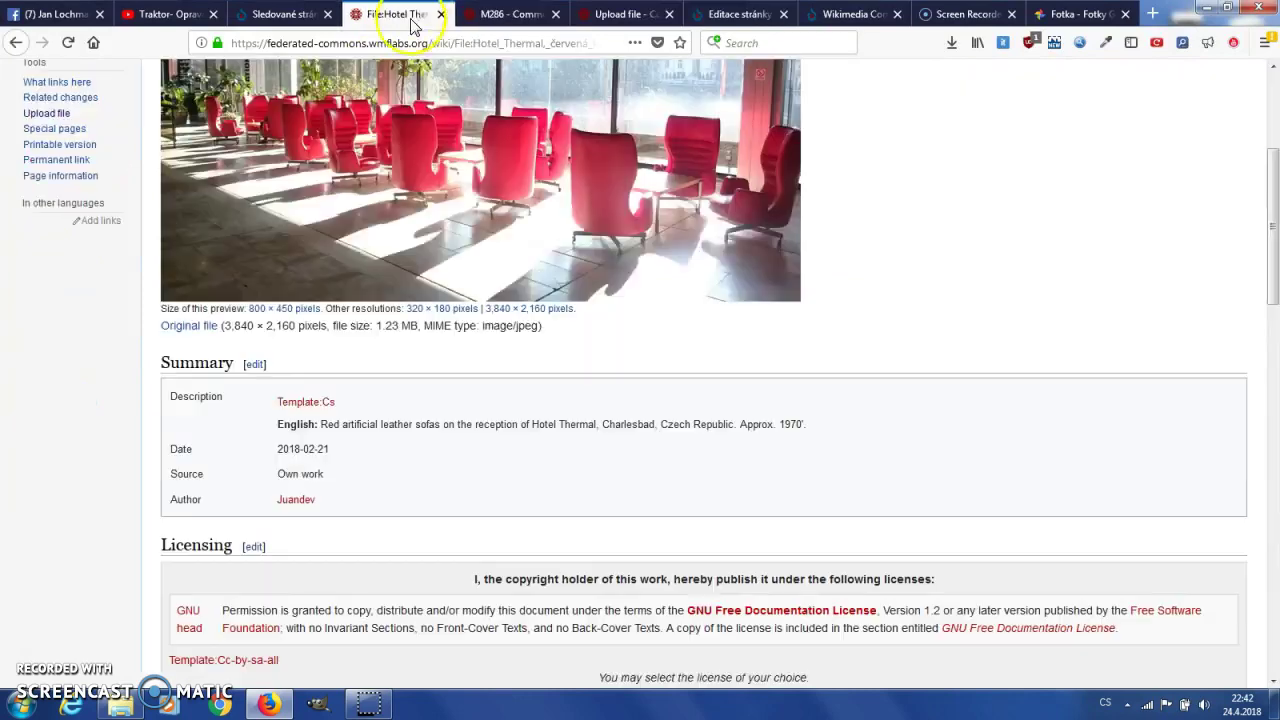
{"action": "left_click", "coordinate": [510, 14]}
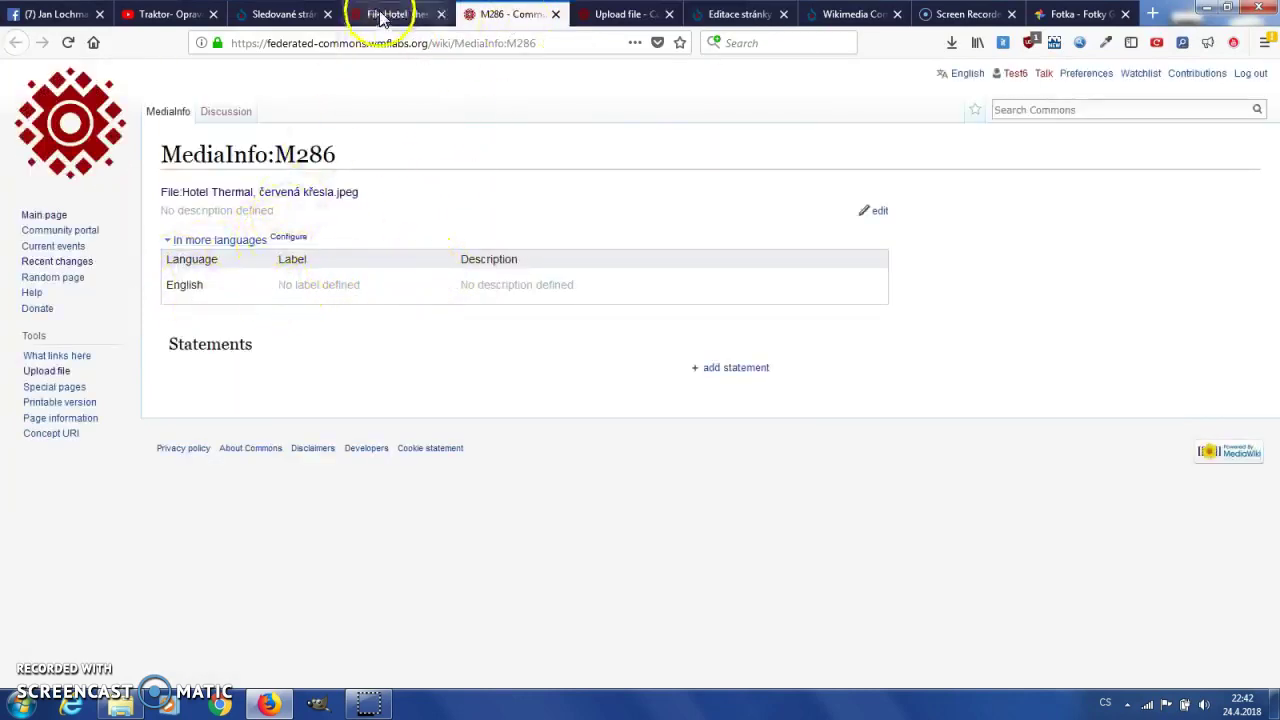
{"action": "left_click", "coordinate": [415, 14]}
Look over the Hotel Thermal file page from the image through the summary, licensing and file history.
{"action": "scroll", "coordinate": [300, 190], "scroll_direction": "up", "scroll_amount": 2}
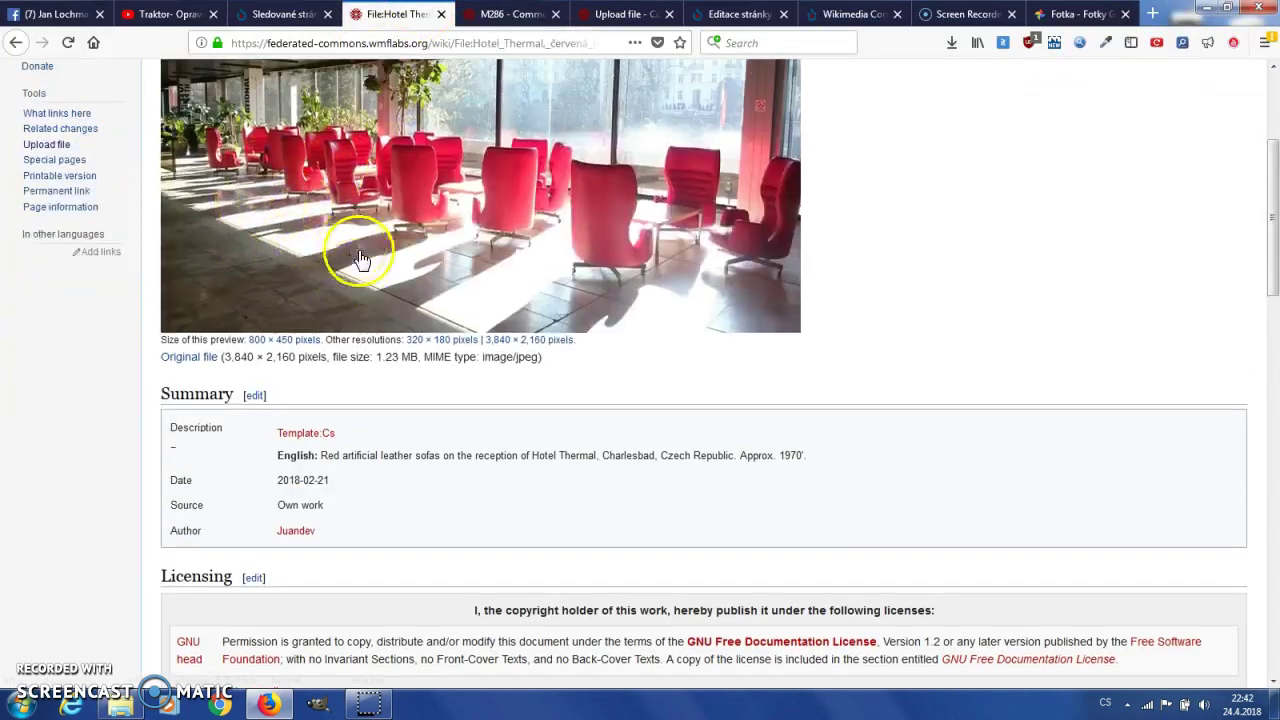
{"action": "scroll", "coordinate": [500, 250], "scroll_direction": "up", "scroll_amount": 2}
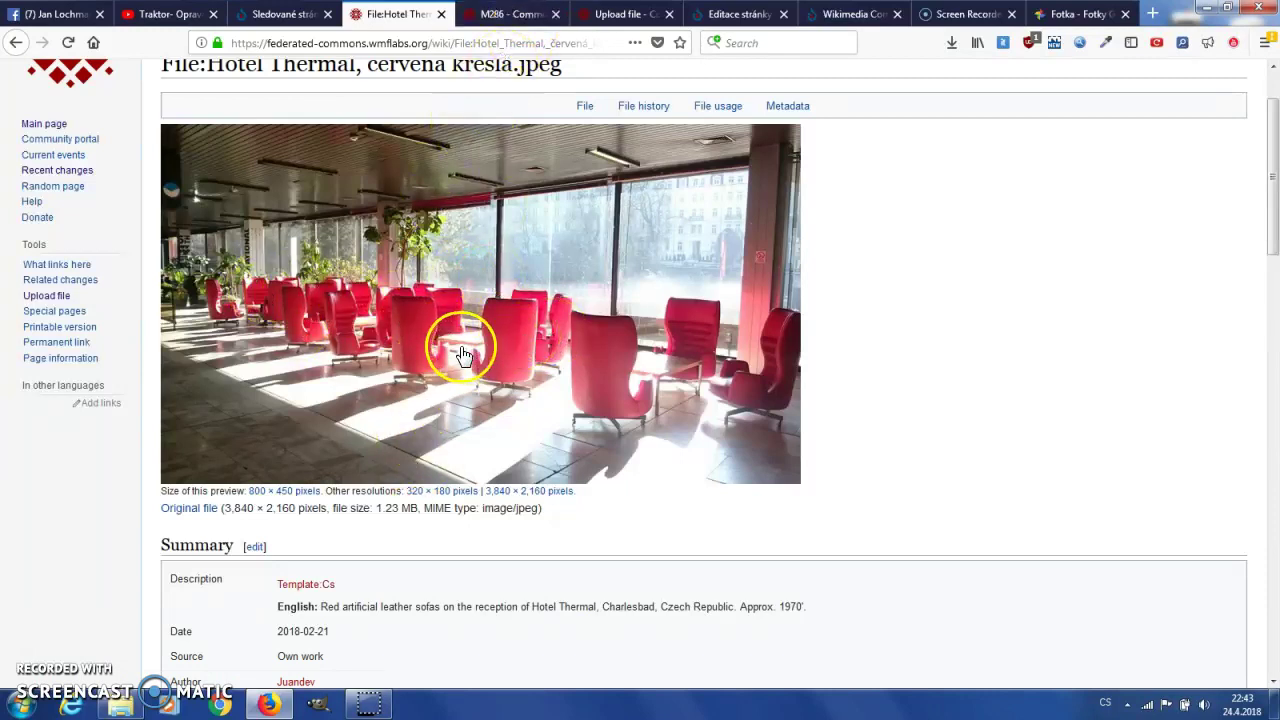
{"action": "scroll", "coordinate": [414, 523], "scroll_direction": "down", "scroll_amount": 12}
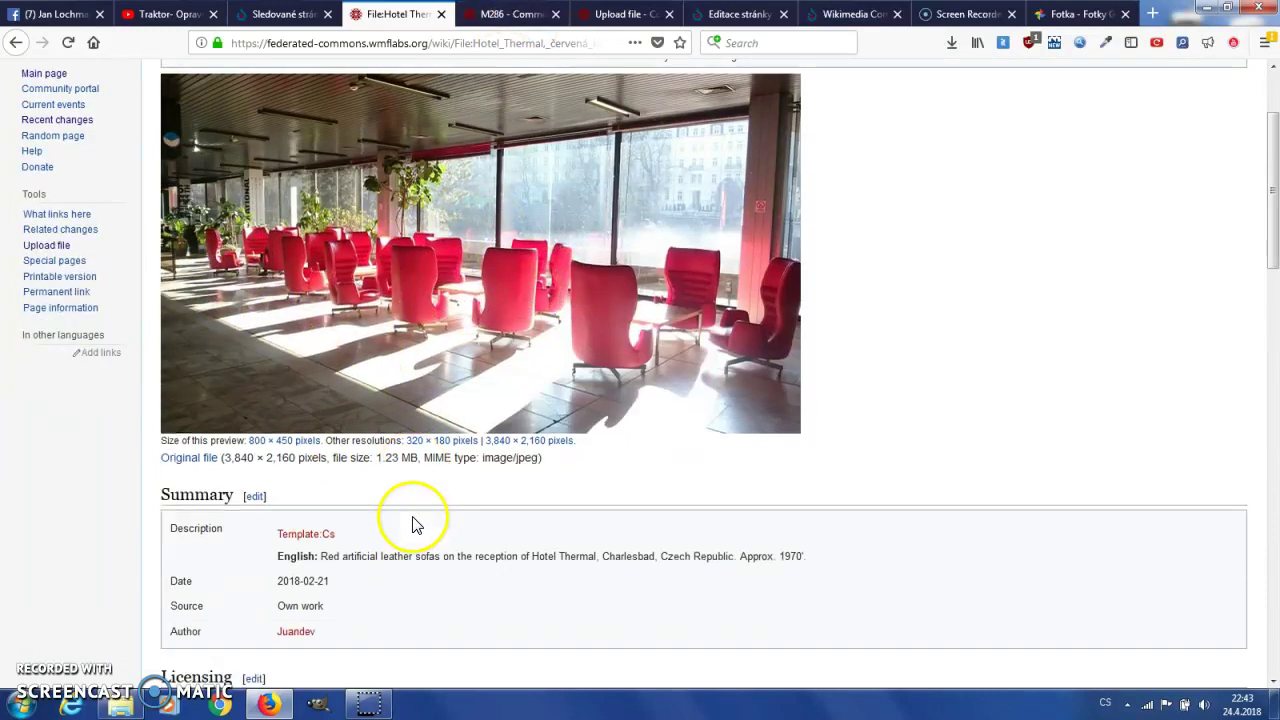
{"action": "scroll", "coordinate": [371, 543], "scroll_direction": "down", "scroll_amount": 3}
{"action": "scroll", "coordinate": [366, 529], "scroll_direction": "up", "scroll_amount": 17}
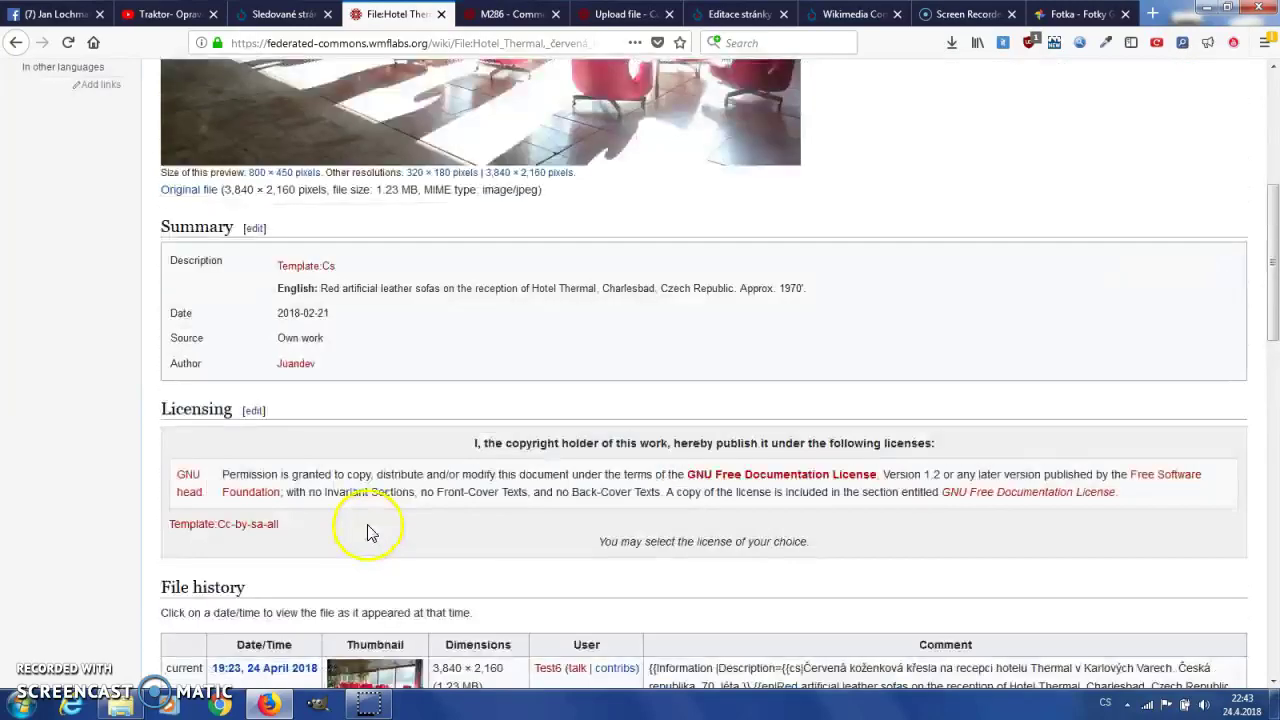
{"action": "scroll", "coordinate": [365, 505], "scroll_direction": "down", "scroll_amount": 5}
{"action": "scroll", "coordinate": [365, 495], "scroll_direction": "up", "scroll_amount": 5}
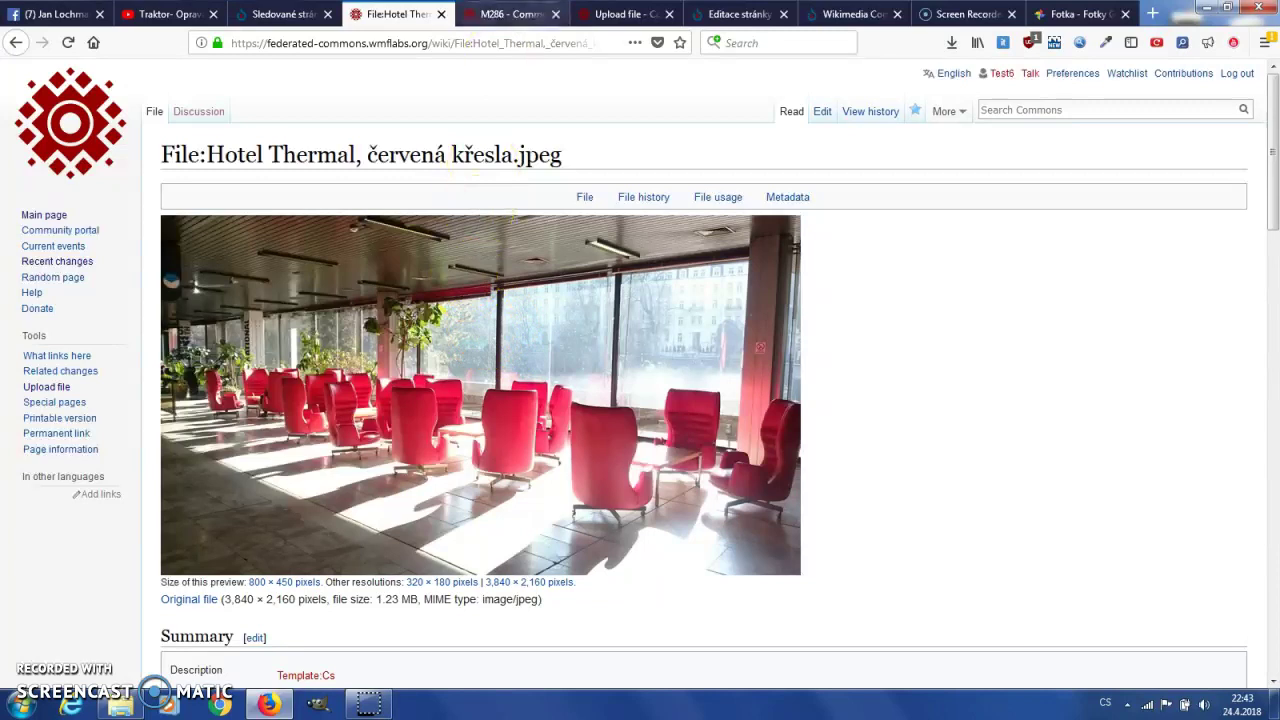
Load the wikidata.org main page in a separate browser tab placed directly after the MediaInfo:M286 page.
{"action": "left_click", "coordinate": [505, 14]}
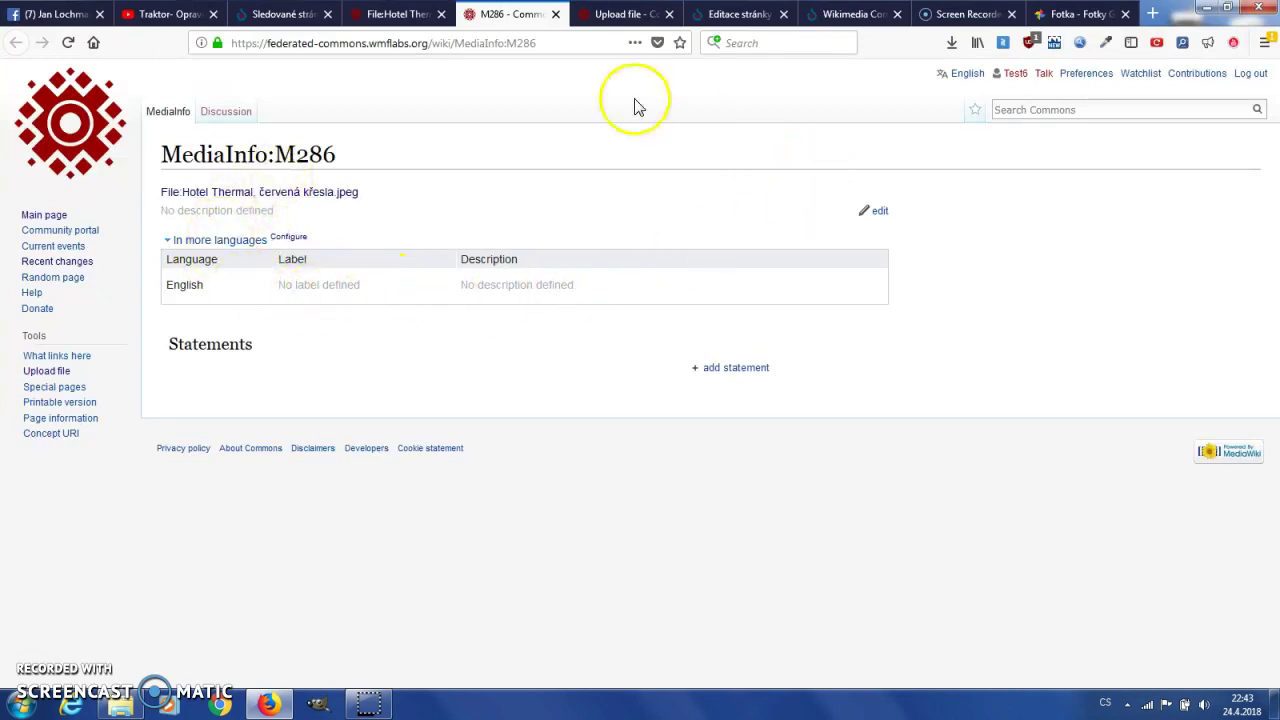
{"action": "left_click", "coordinate": [1151, 15]}
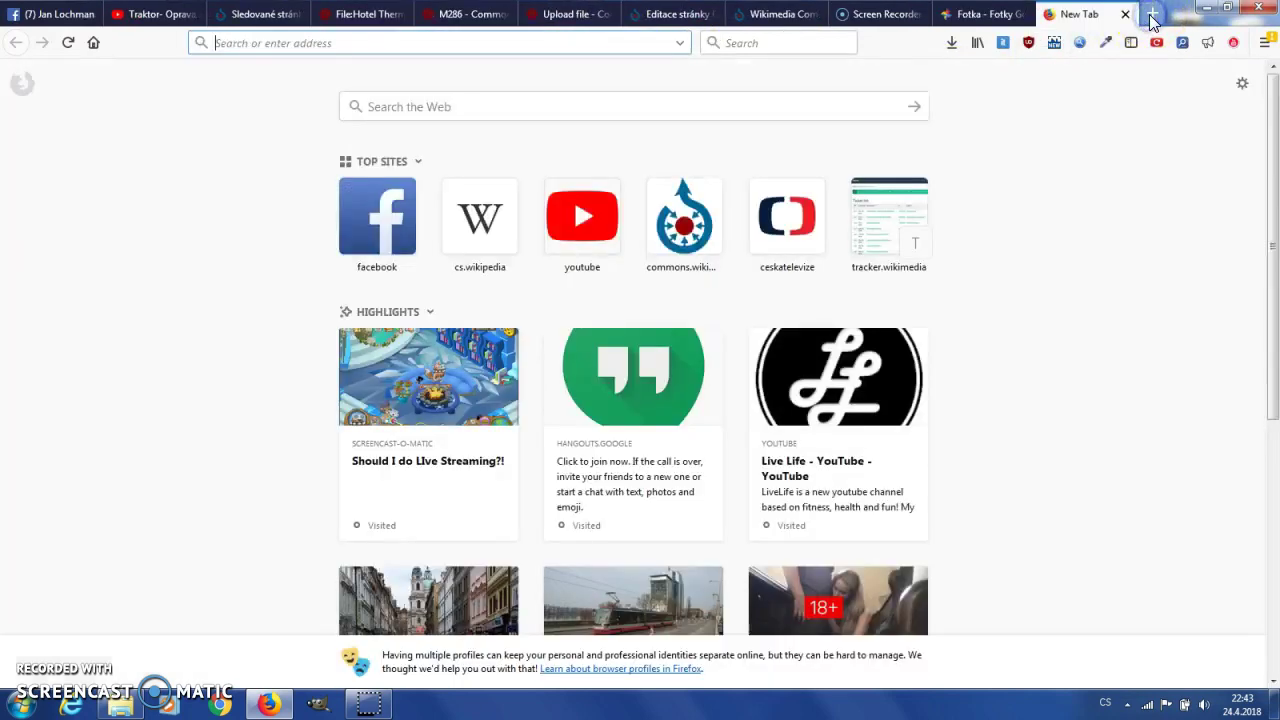
{"action": "type", "text": "wikidata.org/"}
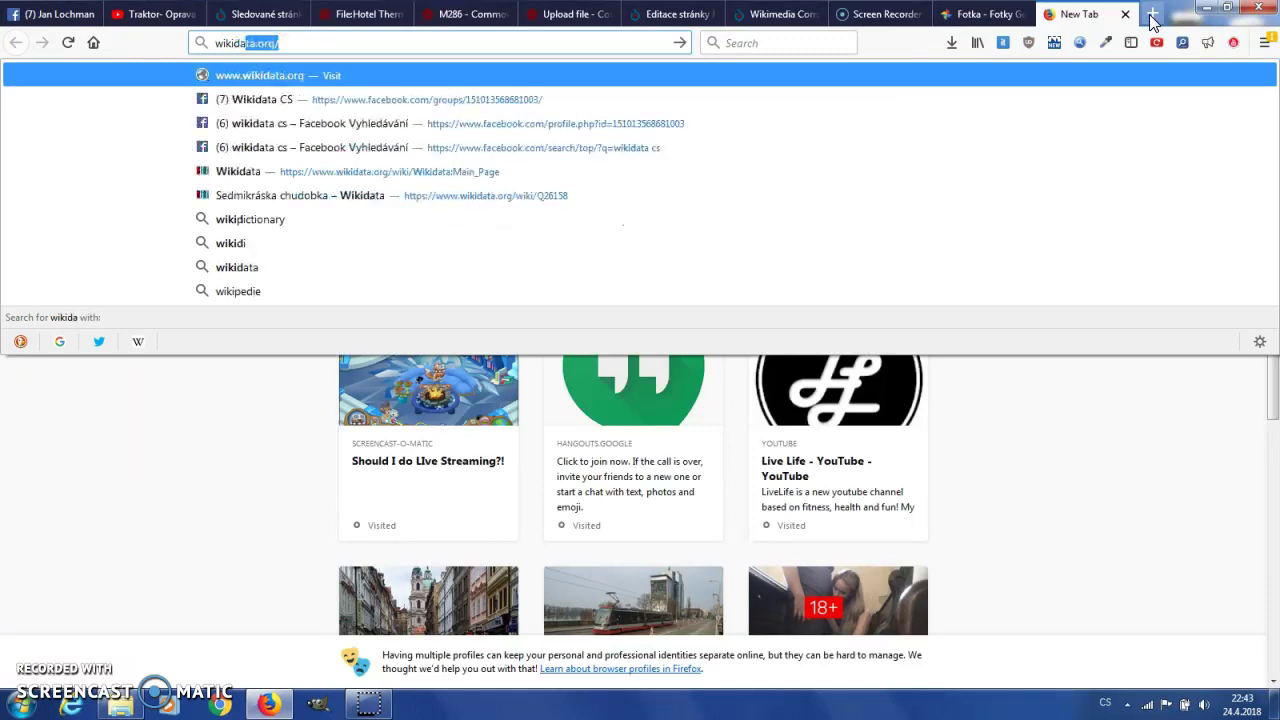
{"action": "key", "text": "Return"}
{"action": "left_click_drag", "start_coordinate": [1086, 14], "coordinate": [600, 18]}
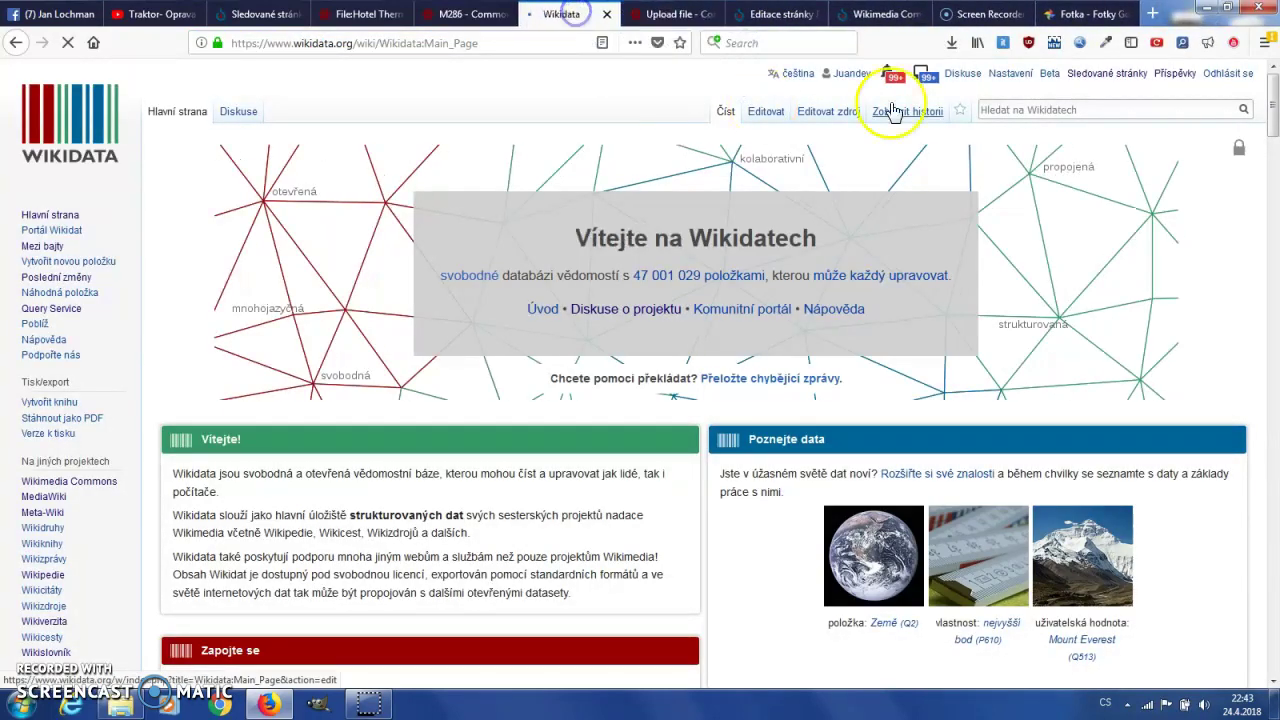
Search Wikidata for "Praha" and open the item for the Czech capital city.
{"action": "left_click", "coordinate": [1005, 111]}
{"action": "type", "text": "Praha"}
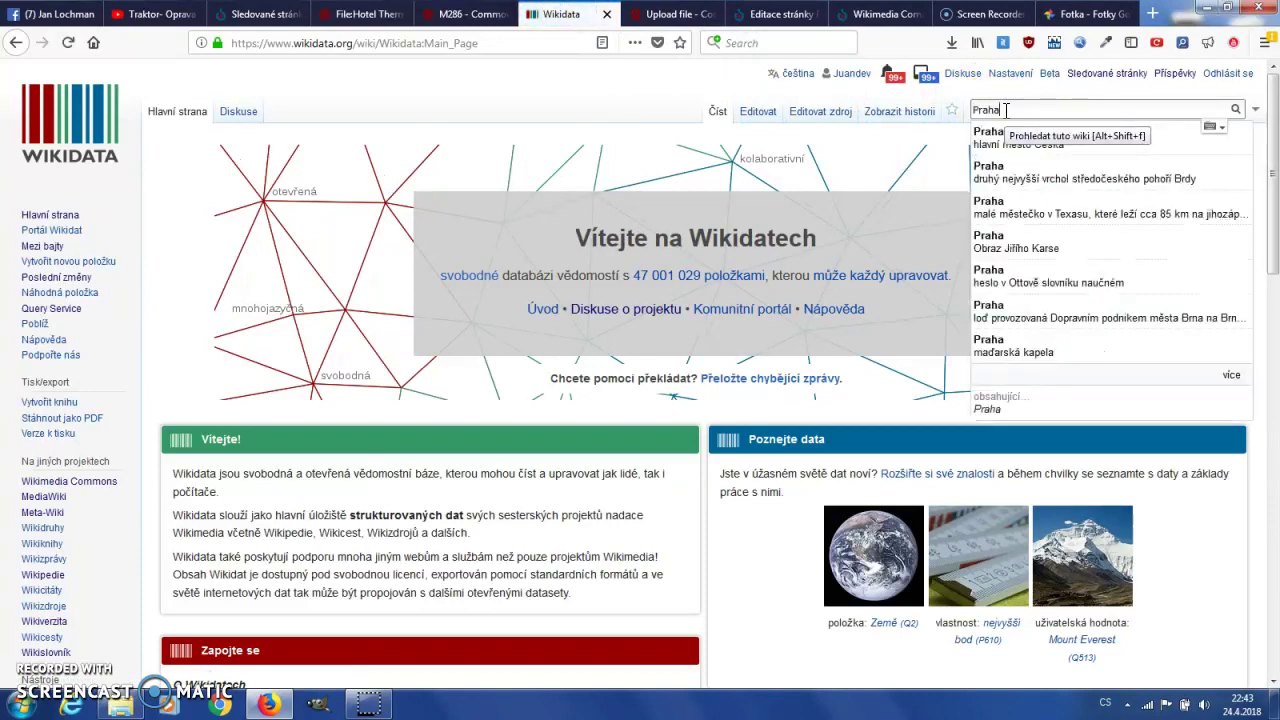
{"action": "left_click", "coordinate": [997, 138]}
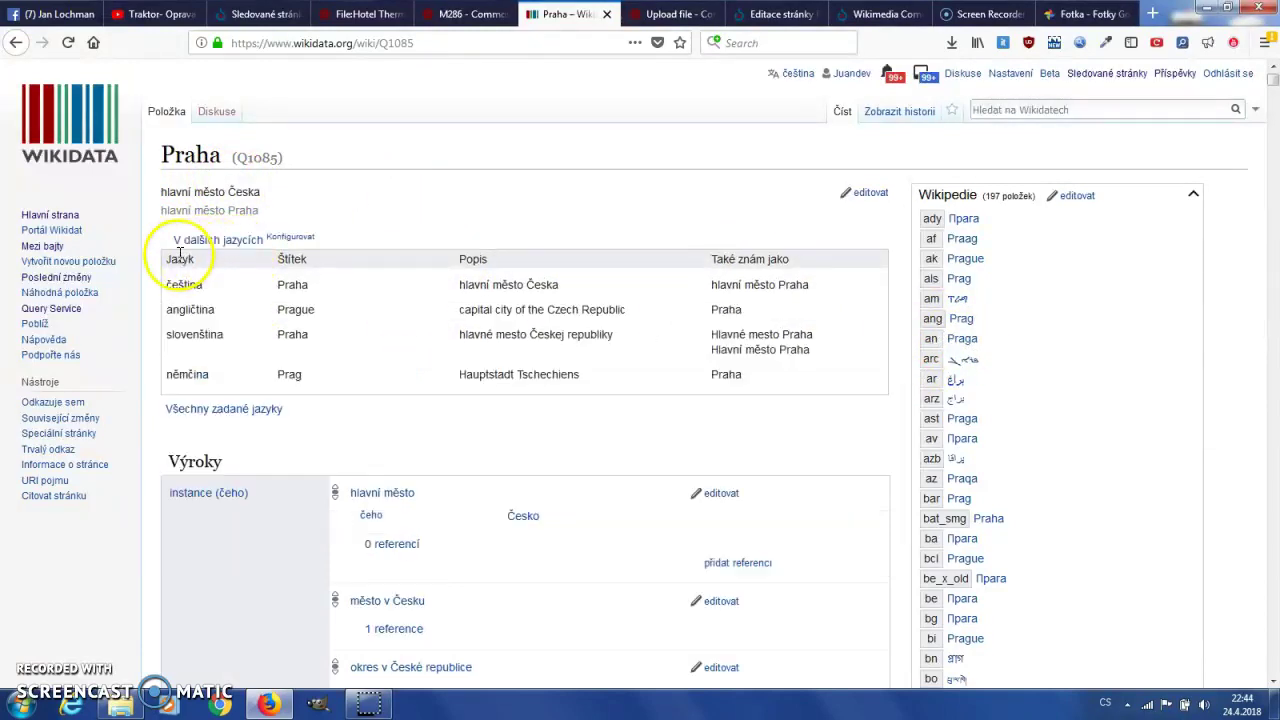
Examine the language section of MediaInfo:M286 and consult the Wikibase help page on configuring languages, returning to the entity.
{"action": "left_click", "coordinate": [470, 14]}
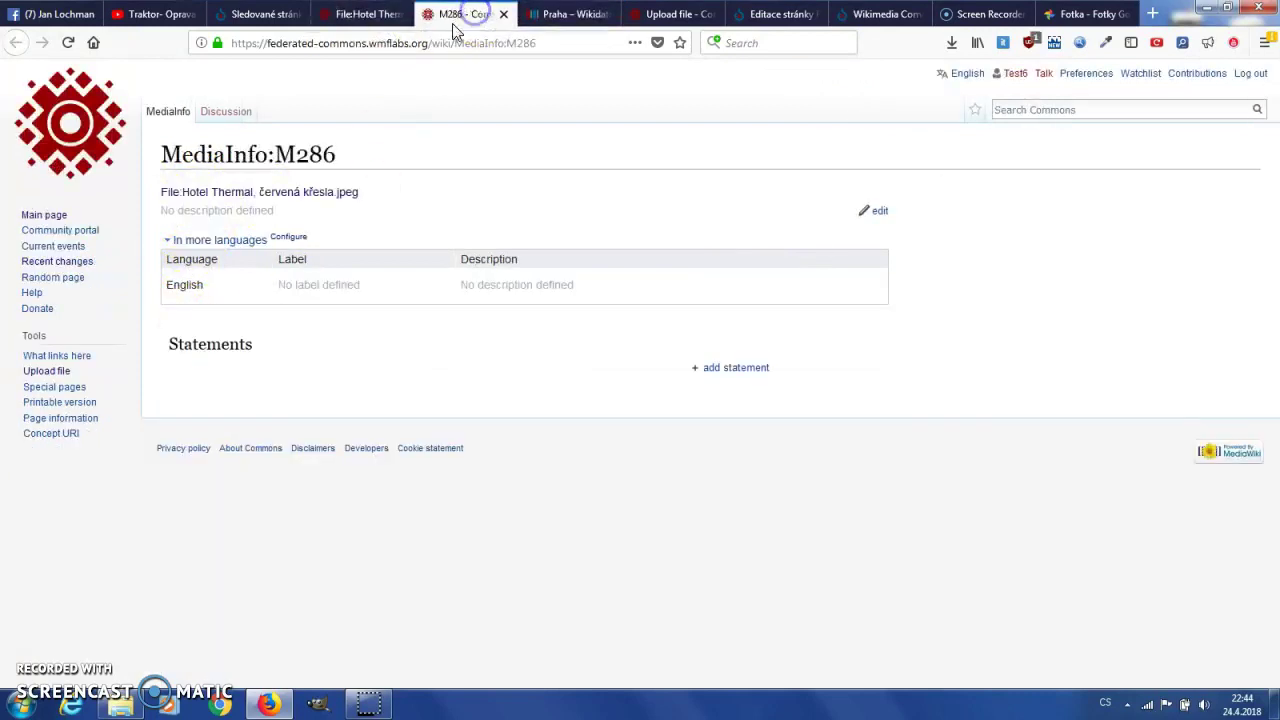
{"action": "left_click", "coordinate": [167, 241]}
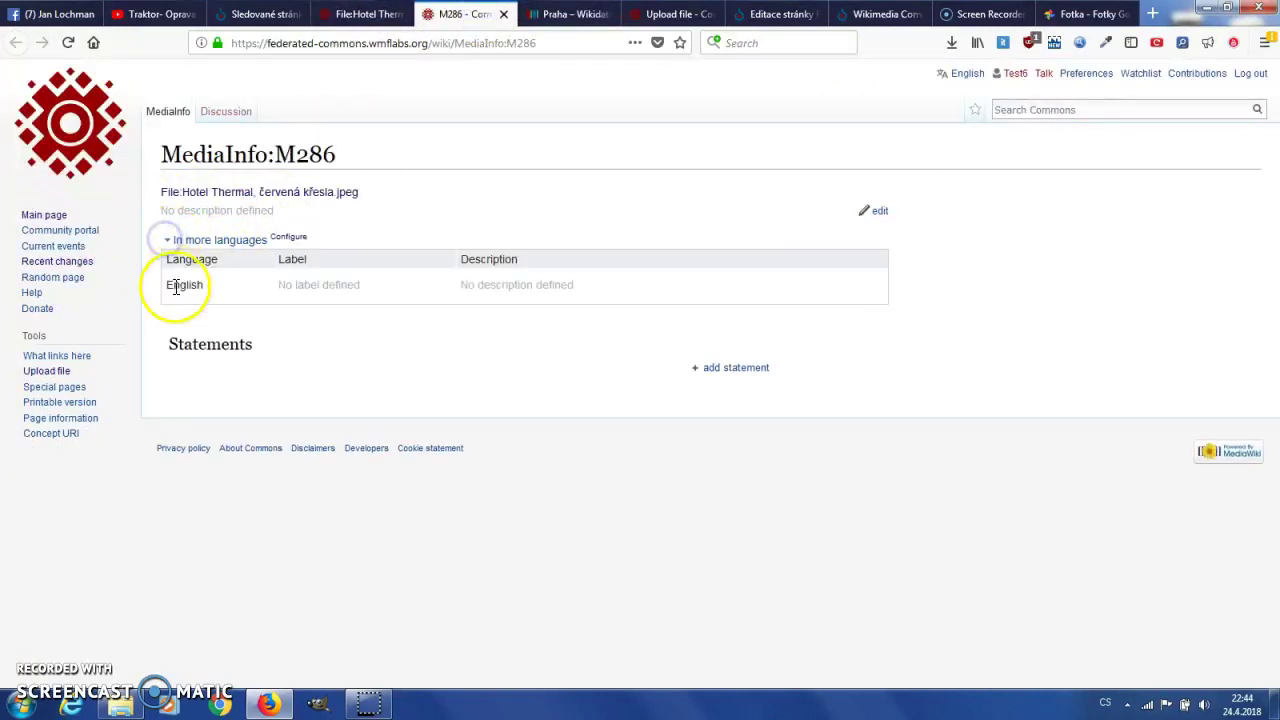
{"action": "left_click", "coordinate": [216, 243]}
{"action": "left_click", "coordinate": [211, 245]}
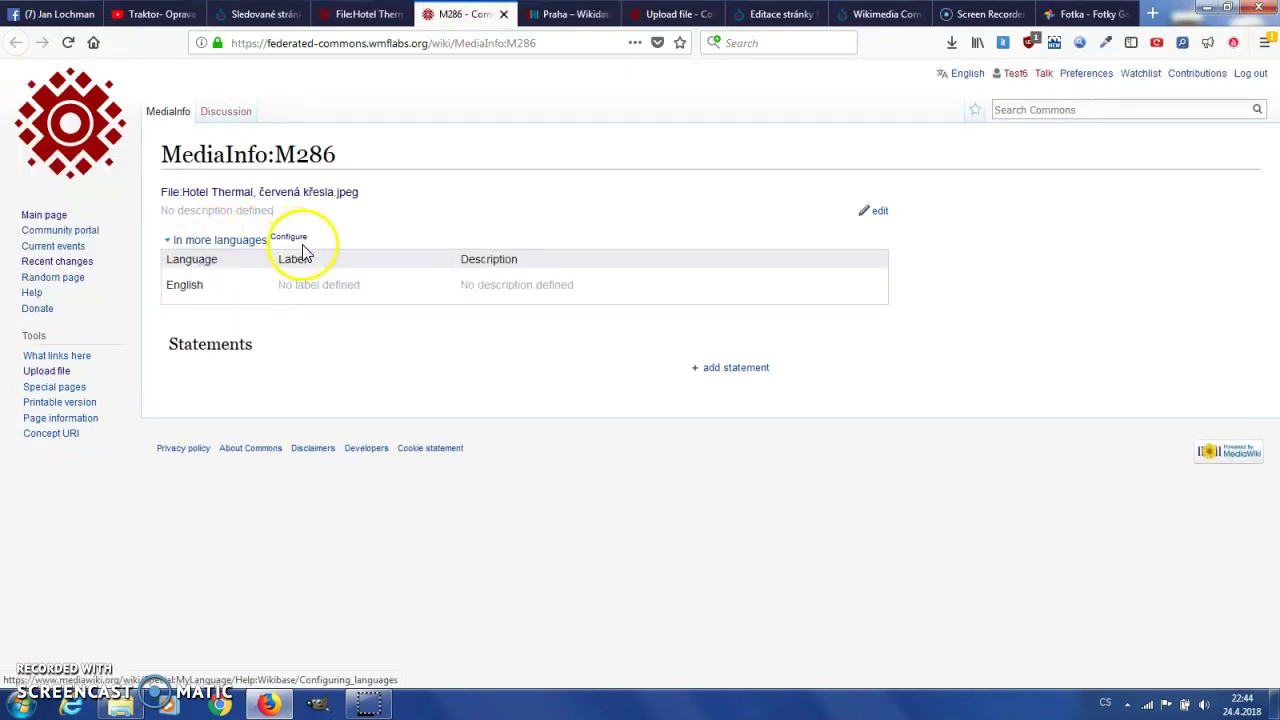
{"action": "left_click", "coordinate": [297, 241]}
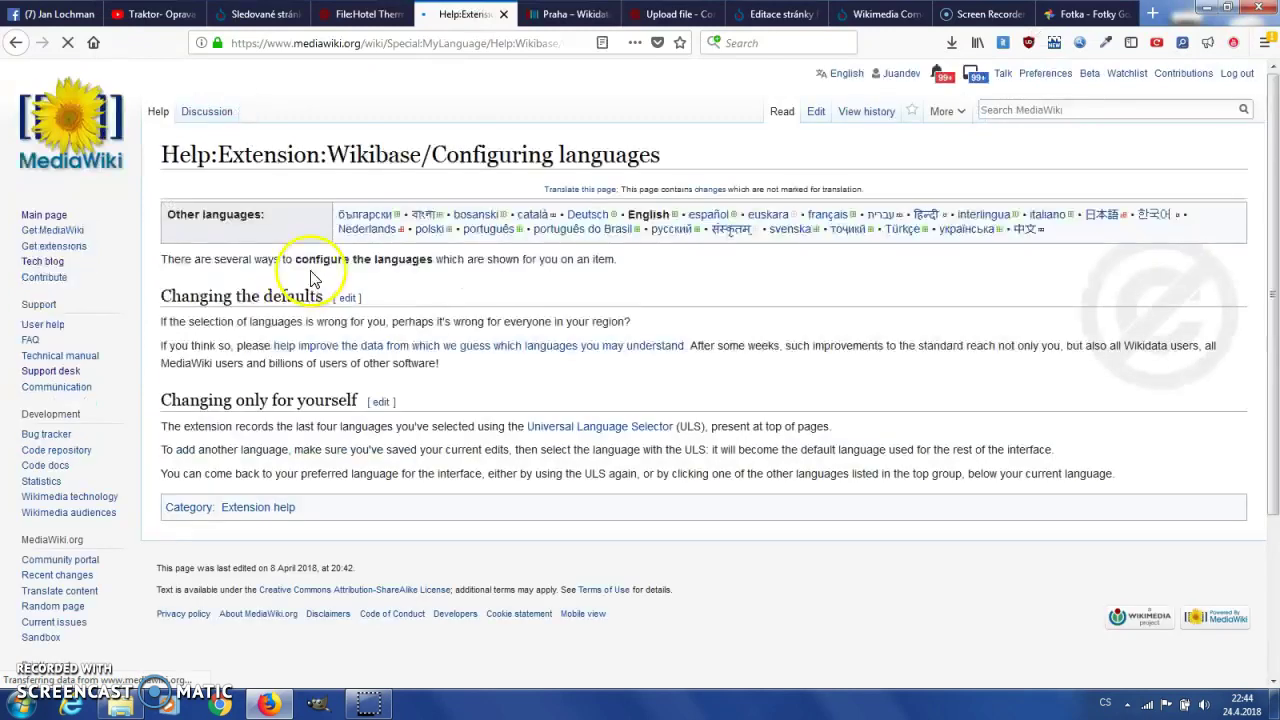
{"action": "key", "text": "alt+Left"}
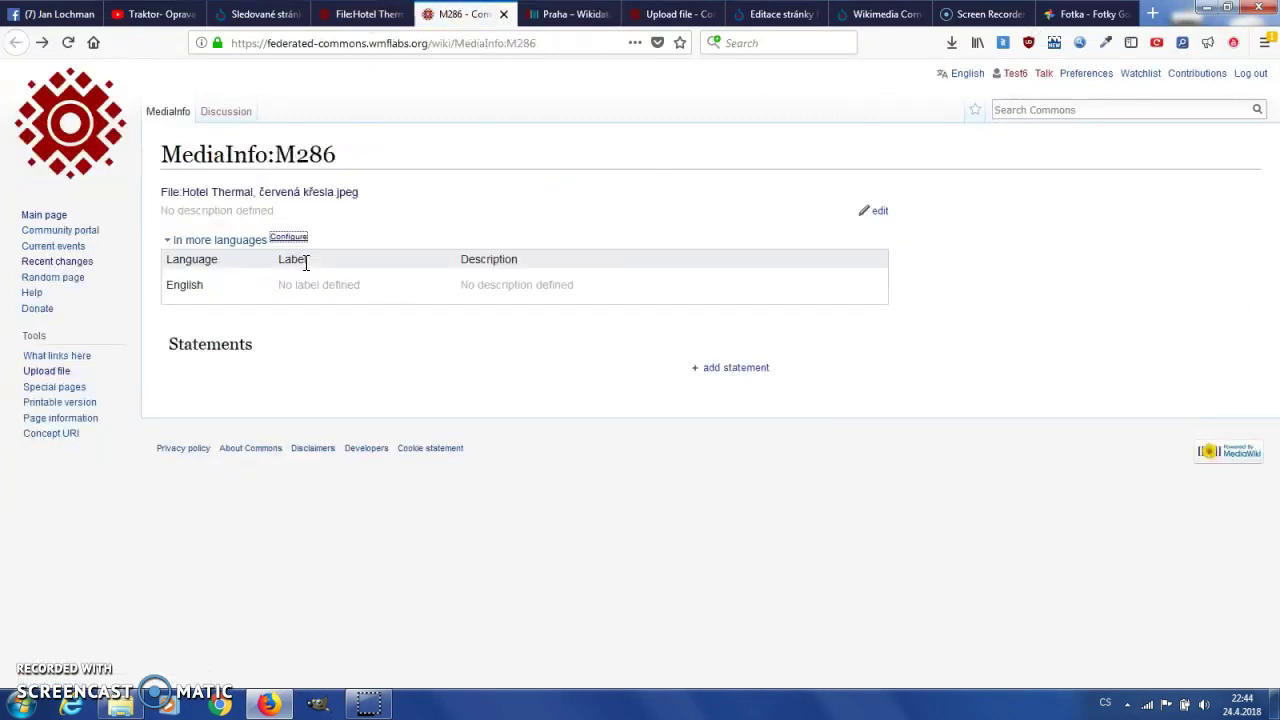
Compare the editable English label and description fields of MediaInfo:M286 with those of the Praha item, discarding the edit.
{"action": "left_click", "coordinate": [878, 210]}
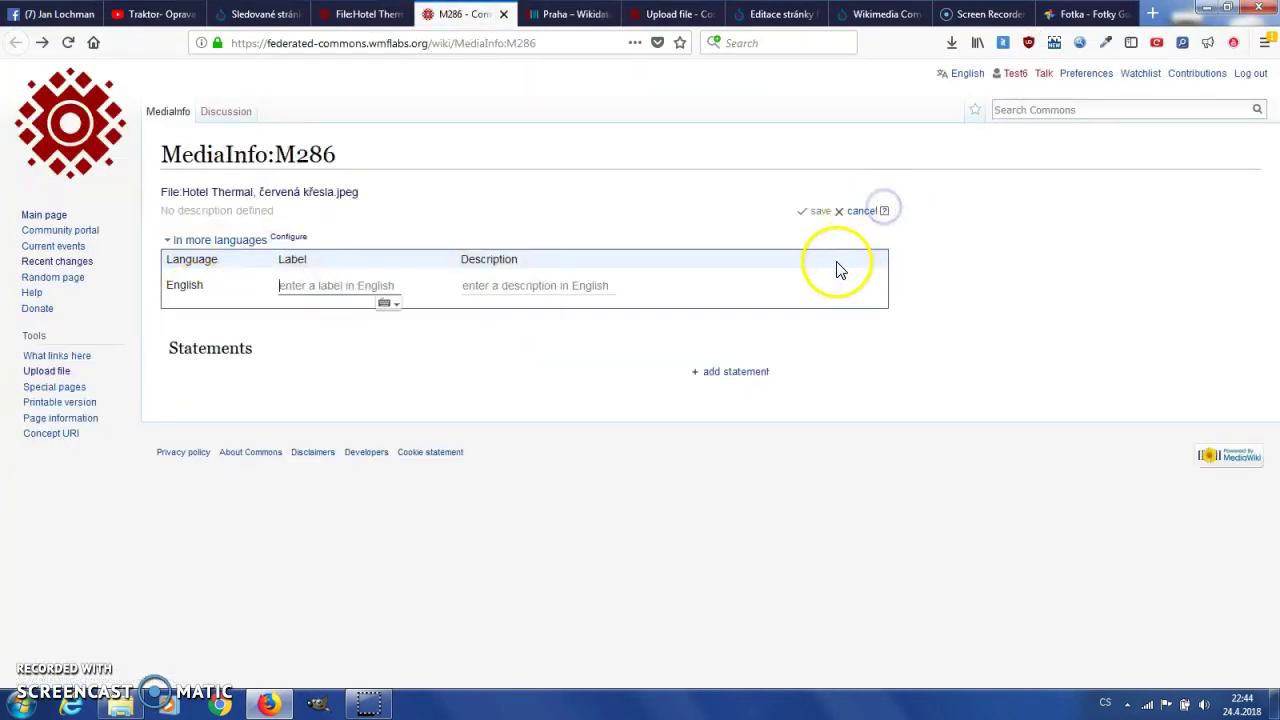
{"action": "left_click", "coordinate": [318, 289]}
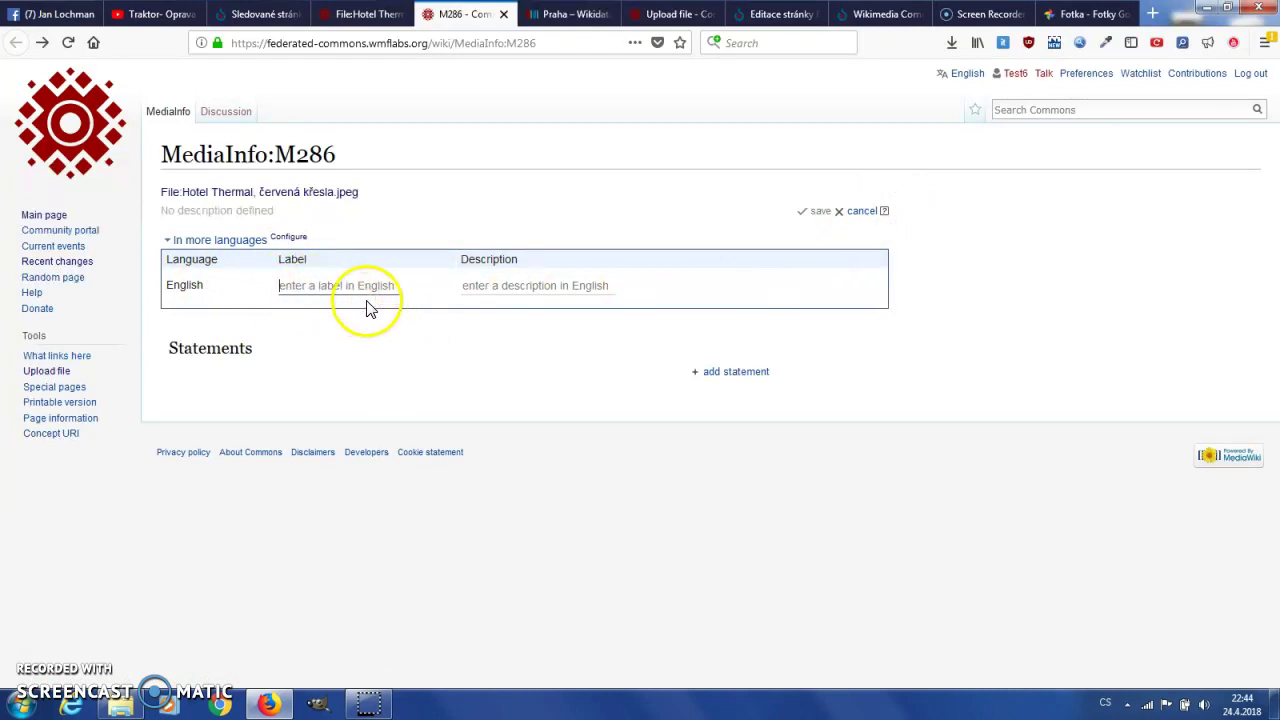
{"action": "left_click", "coordinate": [580, 14]}
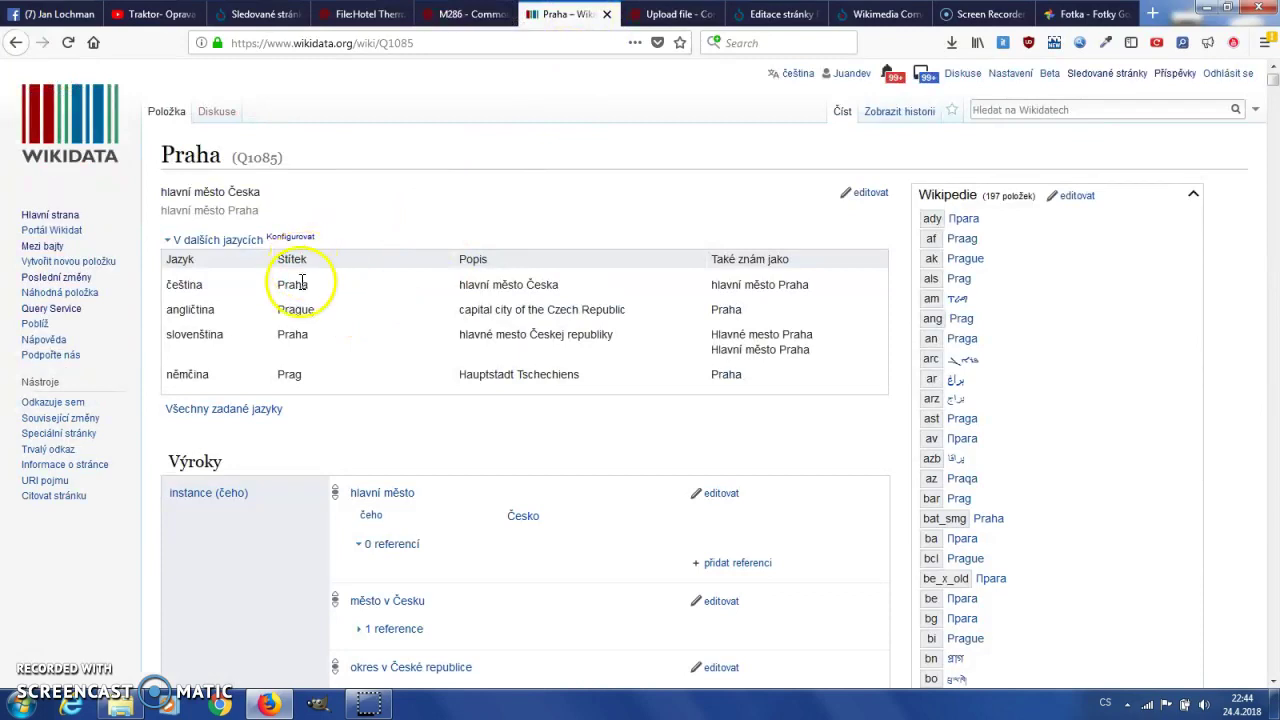
{"action": "left_click", "coordinate": [465, 14]}
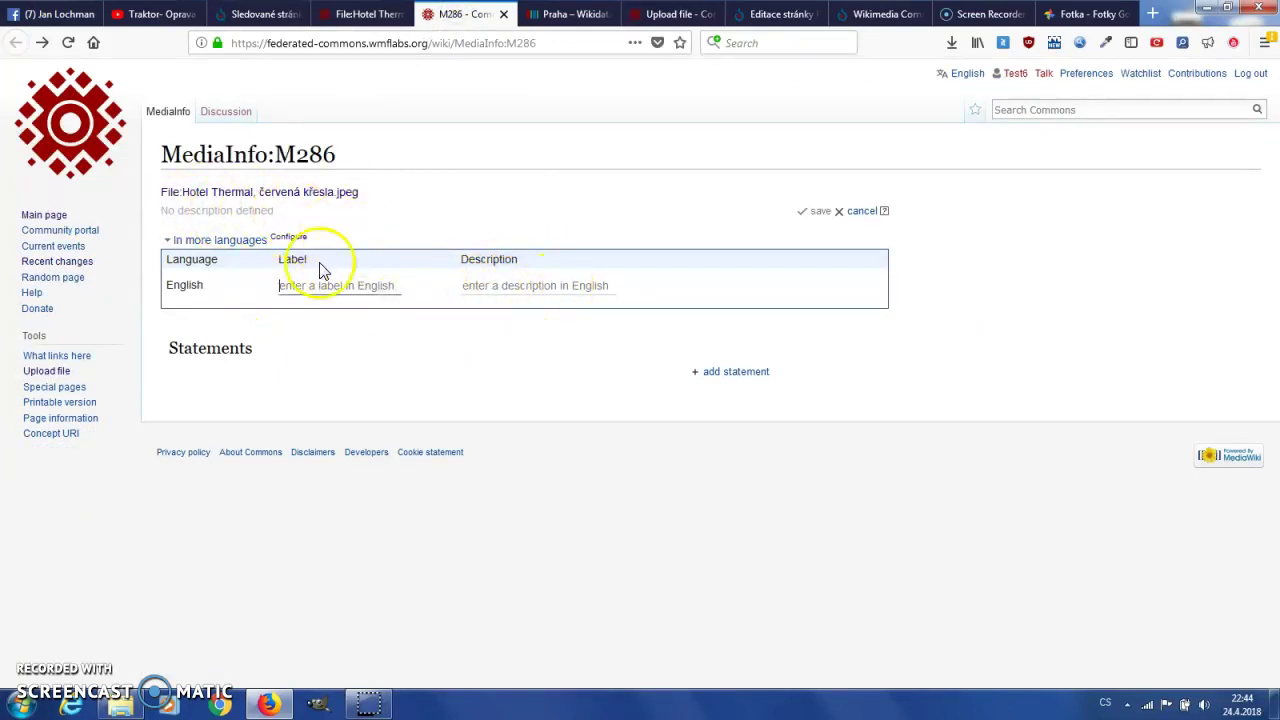
{"action": "left_click", "coordinate": [861, 212]}
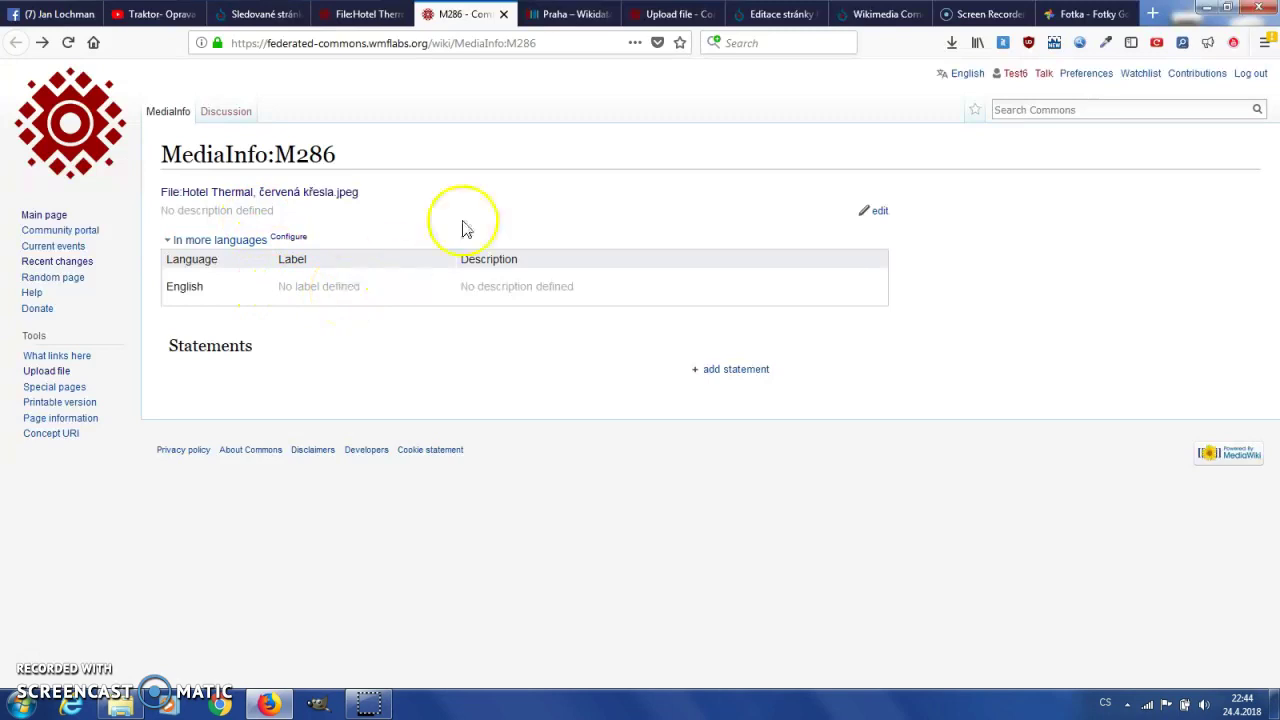
Switch the interface language of the Wikidata item for Praha to English.
{"action": "left_click", "coordinate": [570, 14]}
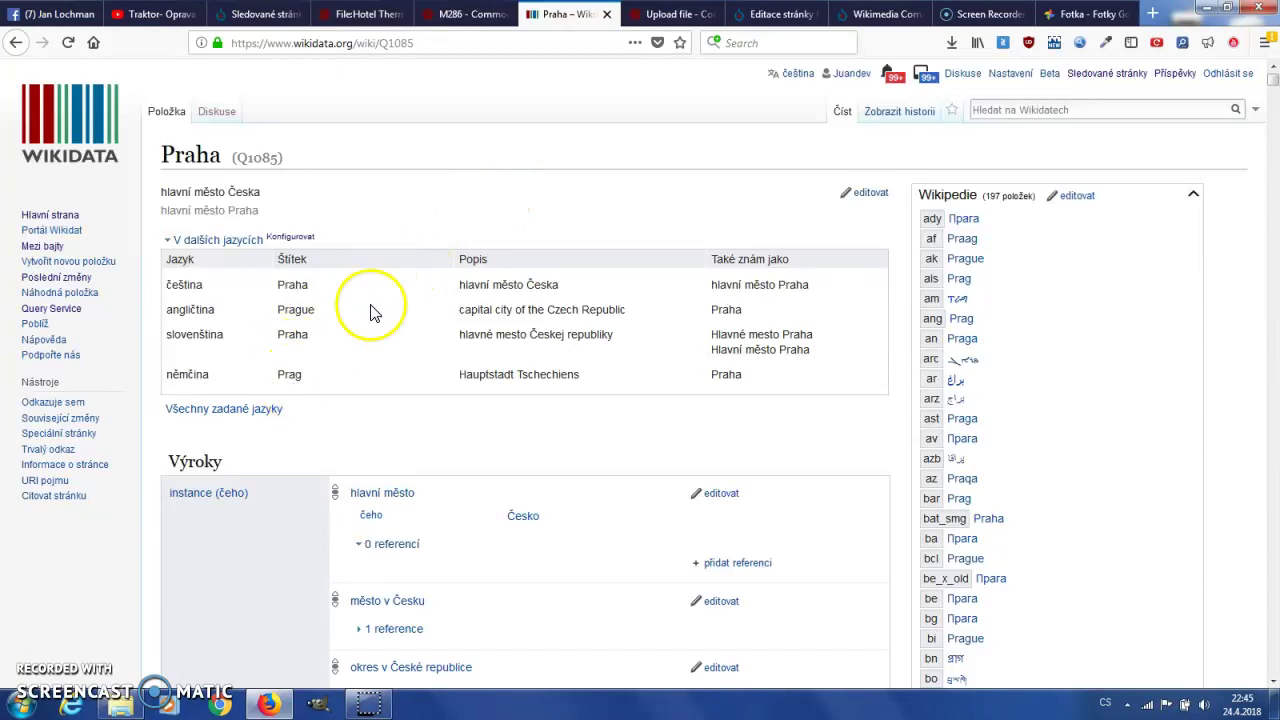
{"action": "left_click", "coordinate": [800, 75]}
{"action": "left_click", "coordinate": [451, 189]}
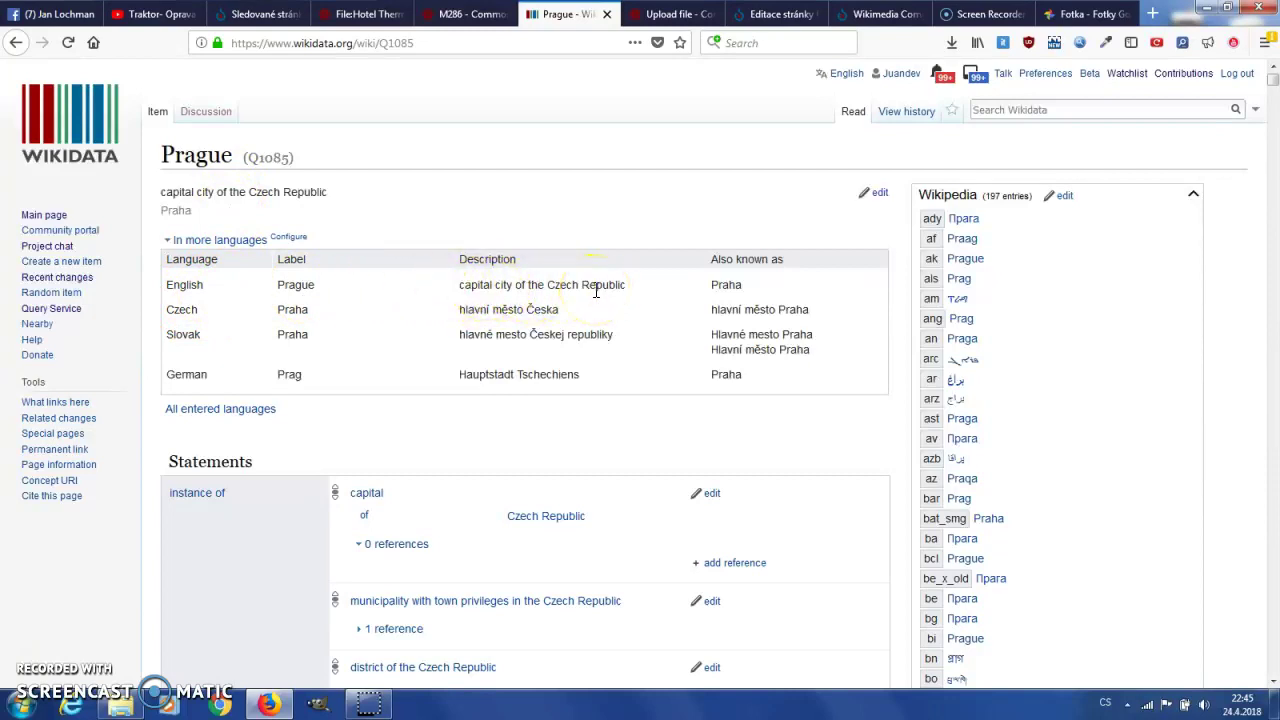
Give MediaInfo:M286 the English label "Red sofa" and the description "Red sofas in Hotel Thermal, Charlesbad", and save them.
{"action": "left_click", "coordinate": [465, 14]}
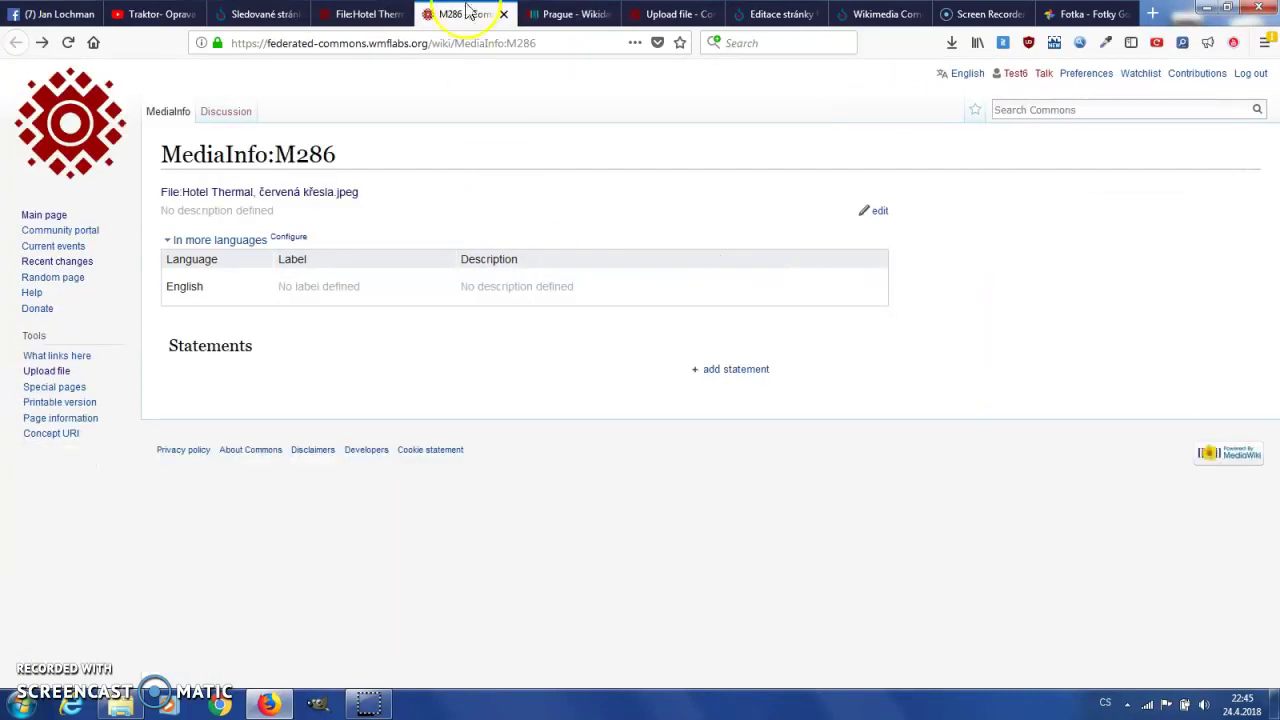
{"action": "left_click", "coordinate": [365, 14]}
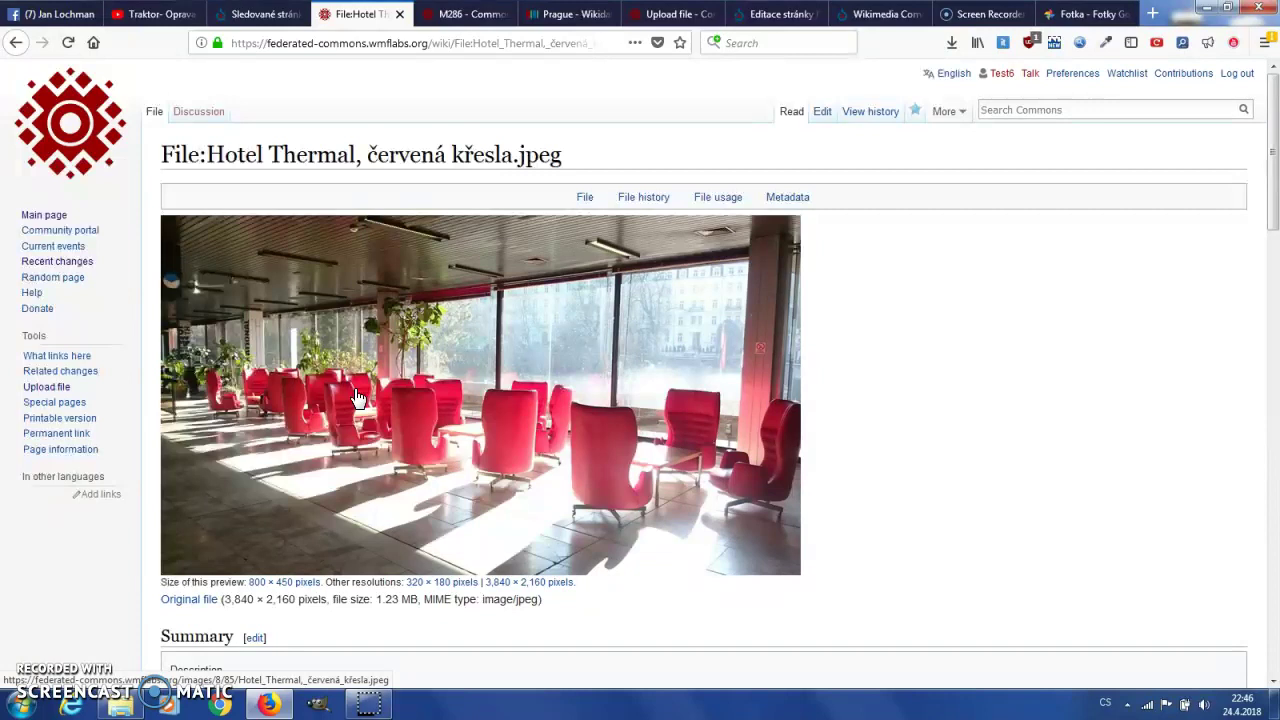
{"action": "left_click", "coordinate": [465, 14]}
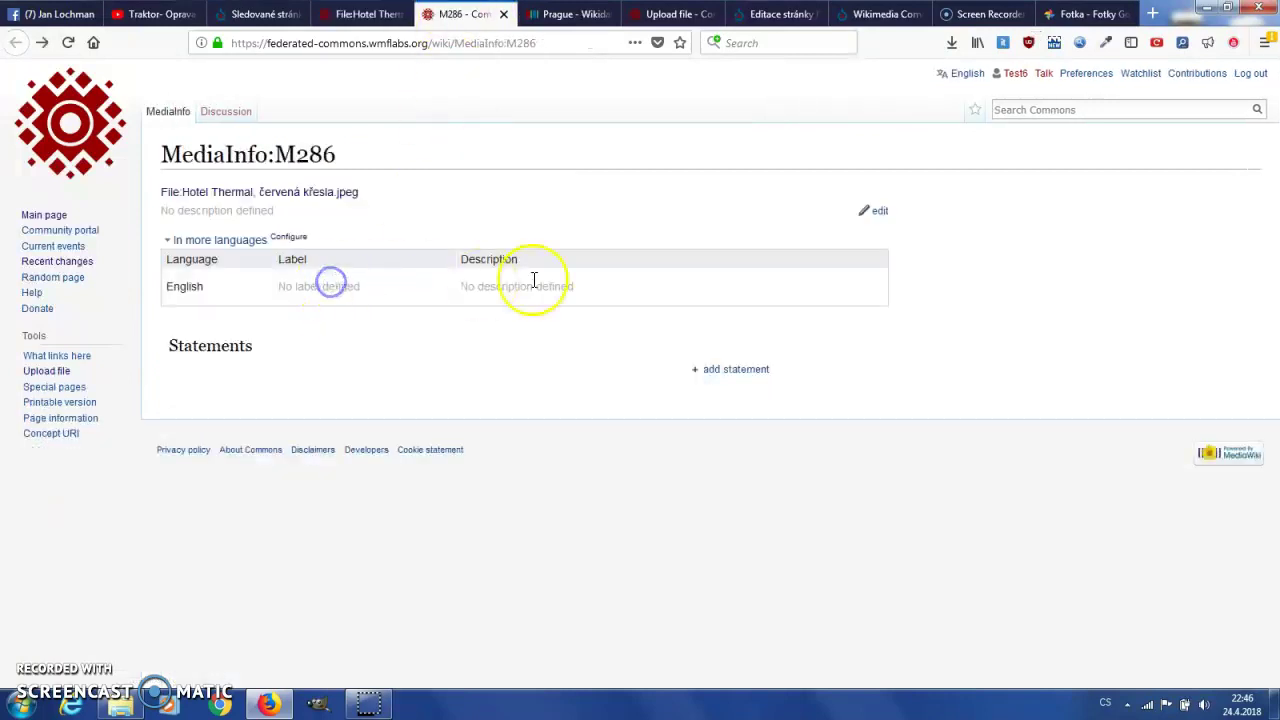
{"action": "left_click", "coordinate": [879, 210]}
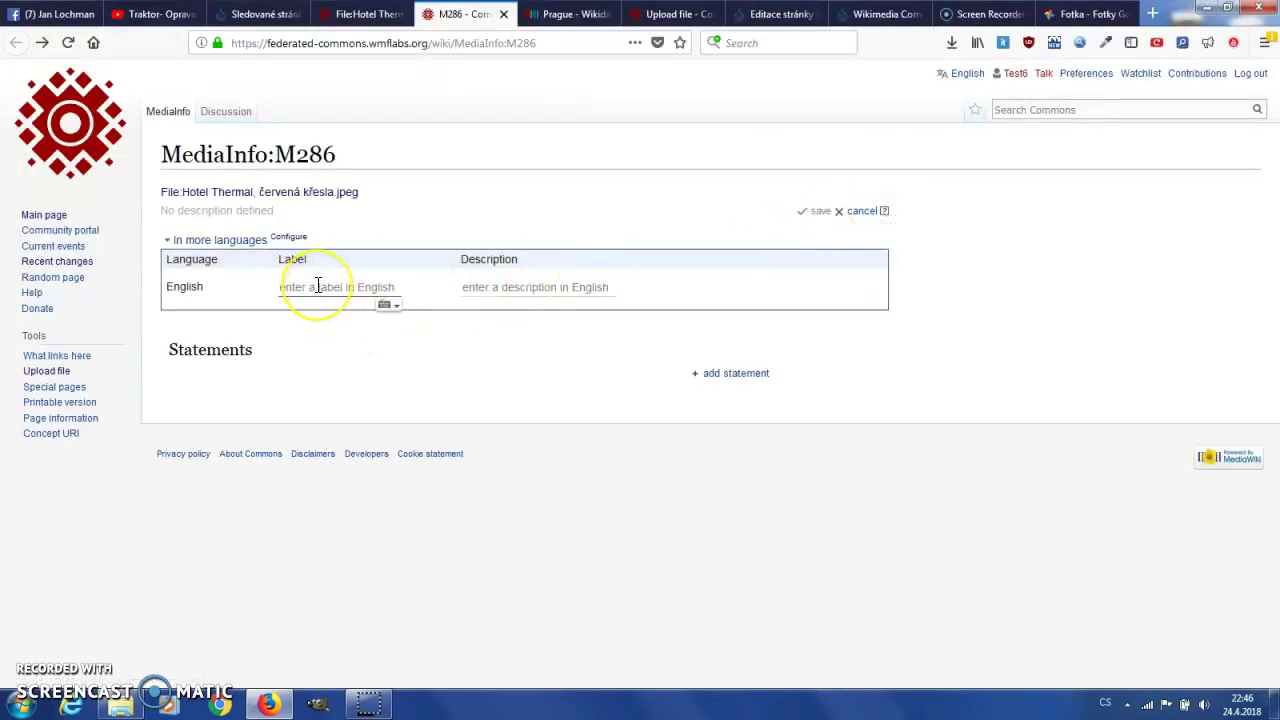
{"action": "type", "text": "Red"}
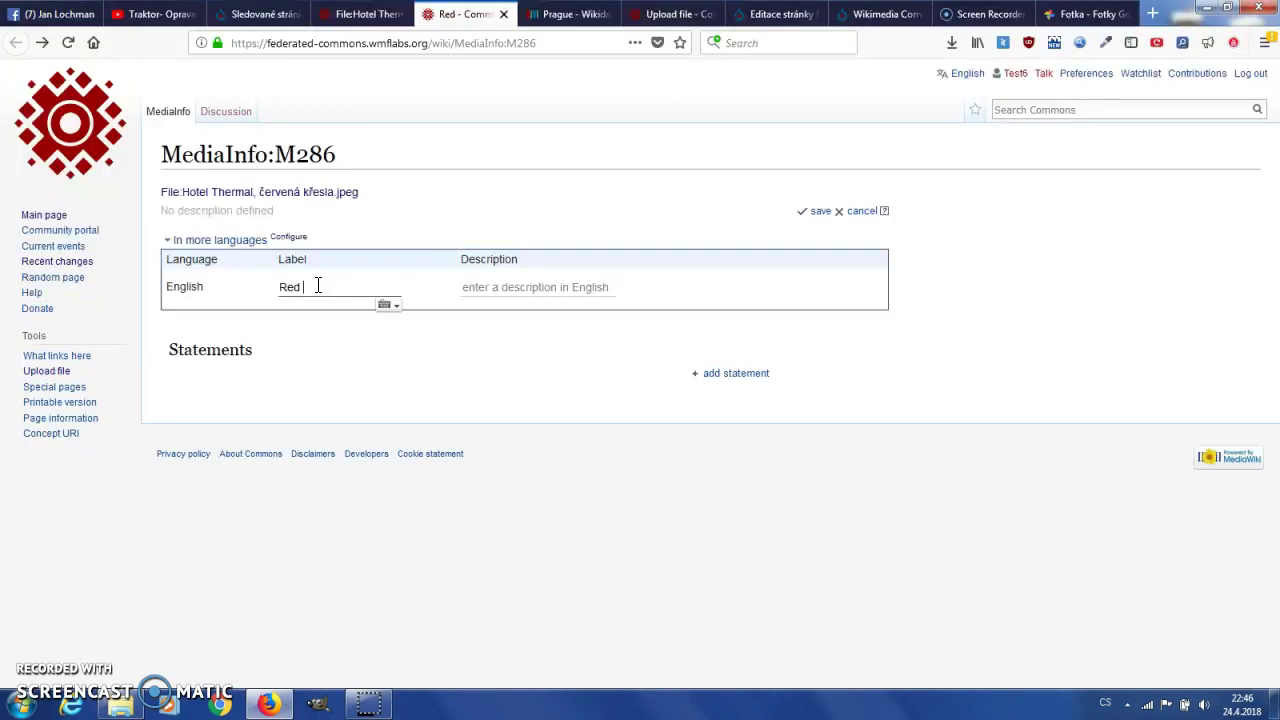
{"action": "type", "text": " sofa"}
{"action": "left_click", "coordinate": [510, 287]}
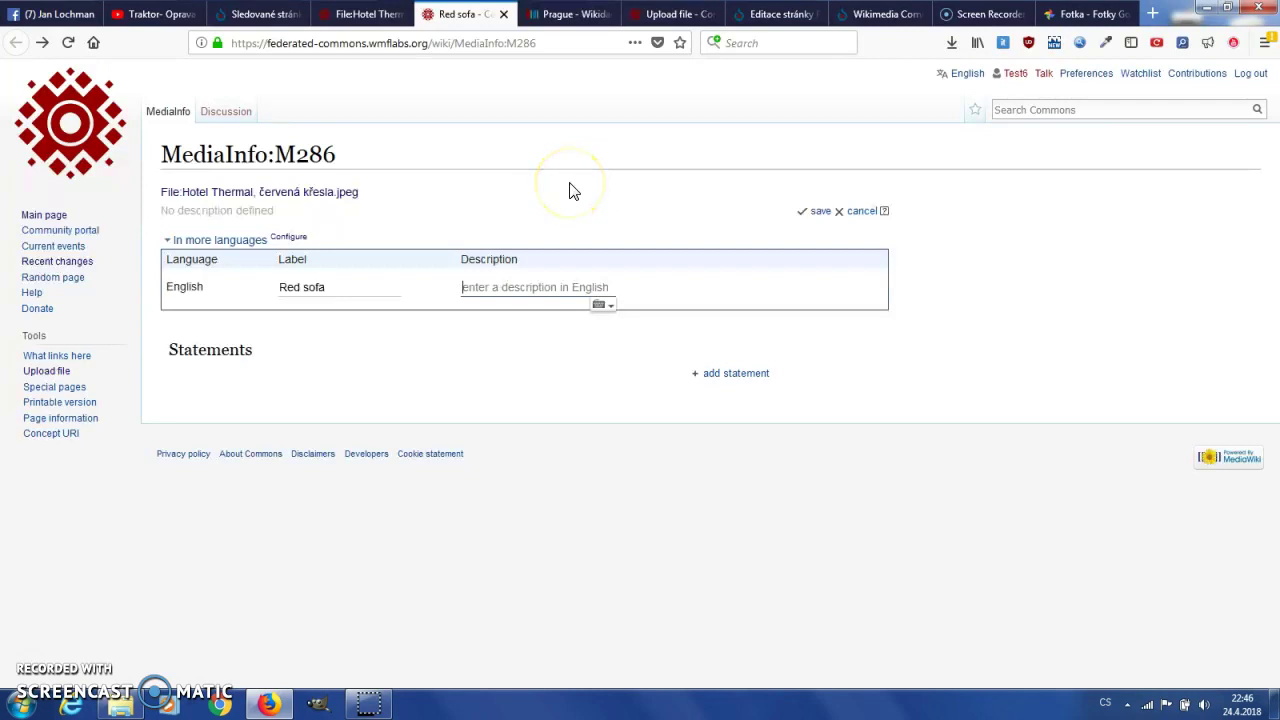
{"action": "type", "text": "R"}
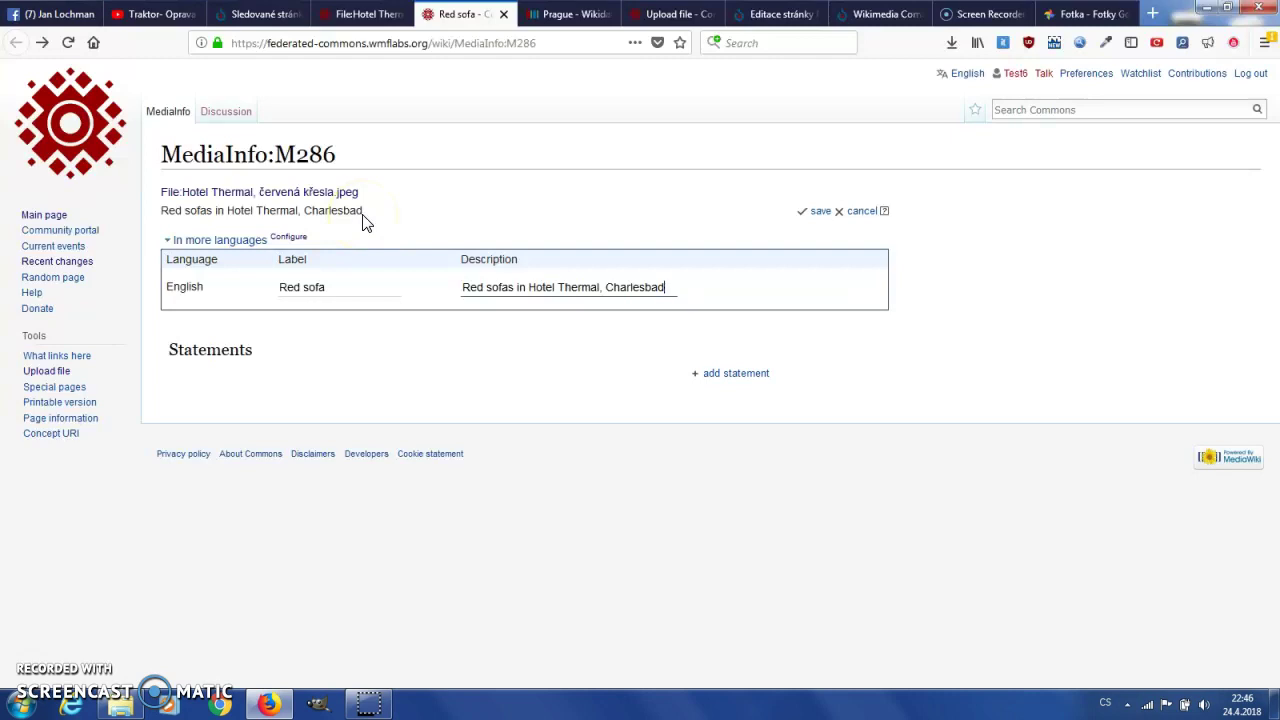
{"action": "left_click", "coordinate": [814, 212]}
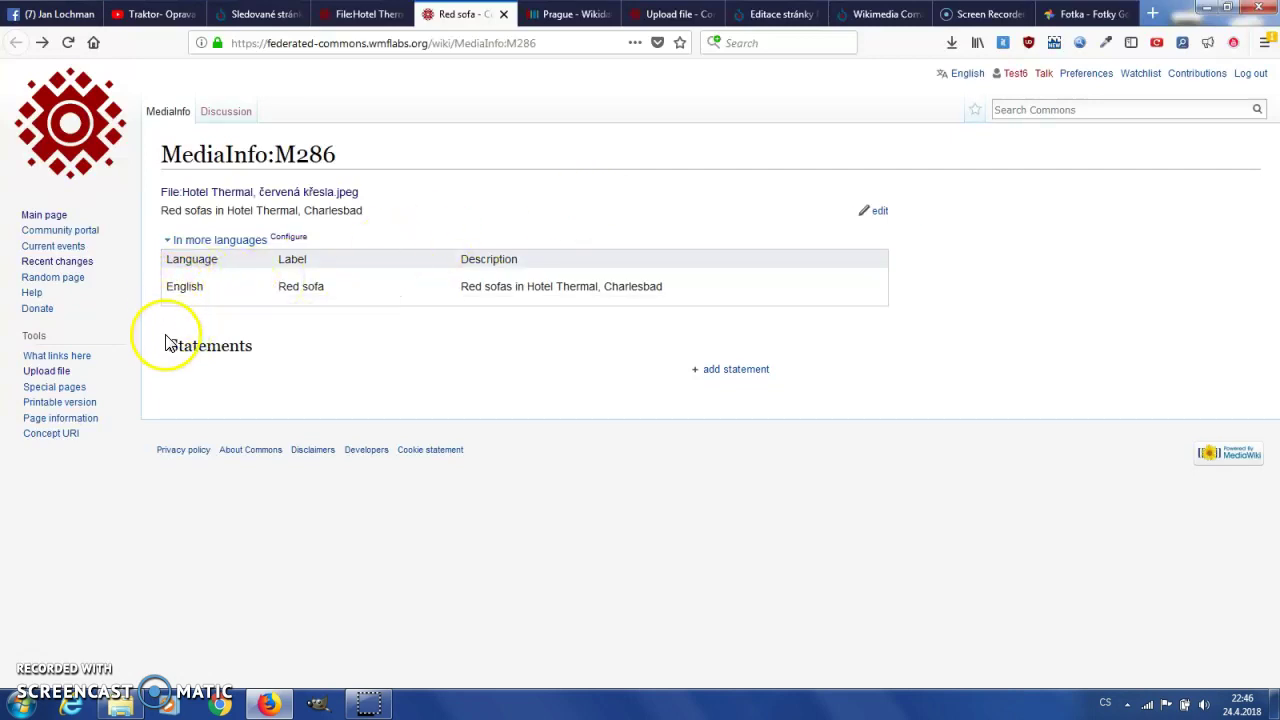
Inspect the language section of MediaInfo:M286 collapsed, expanded and in edit mode, leaving the label and description unedited.
{"action": "left_click", "coordinate": [168, 240]}
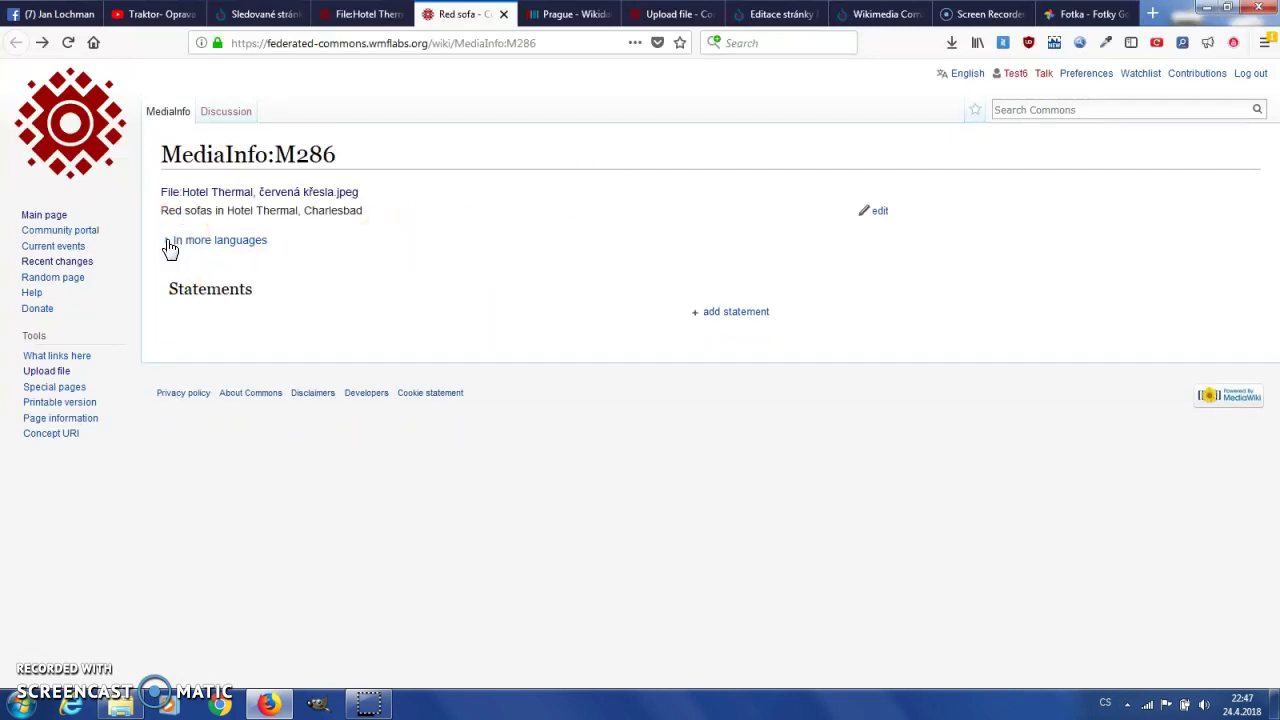
{"action": "left_click", "coordinate": [170, 242]}
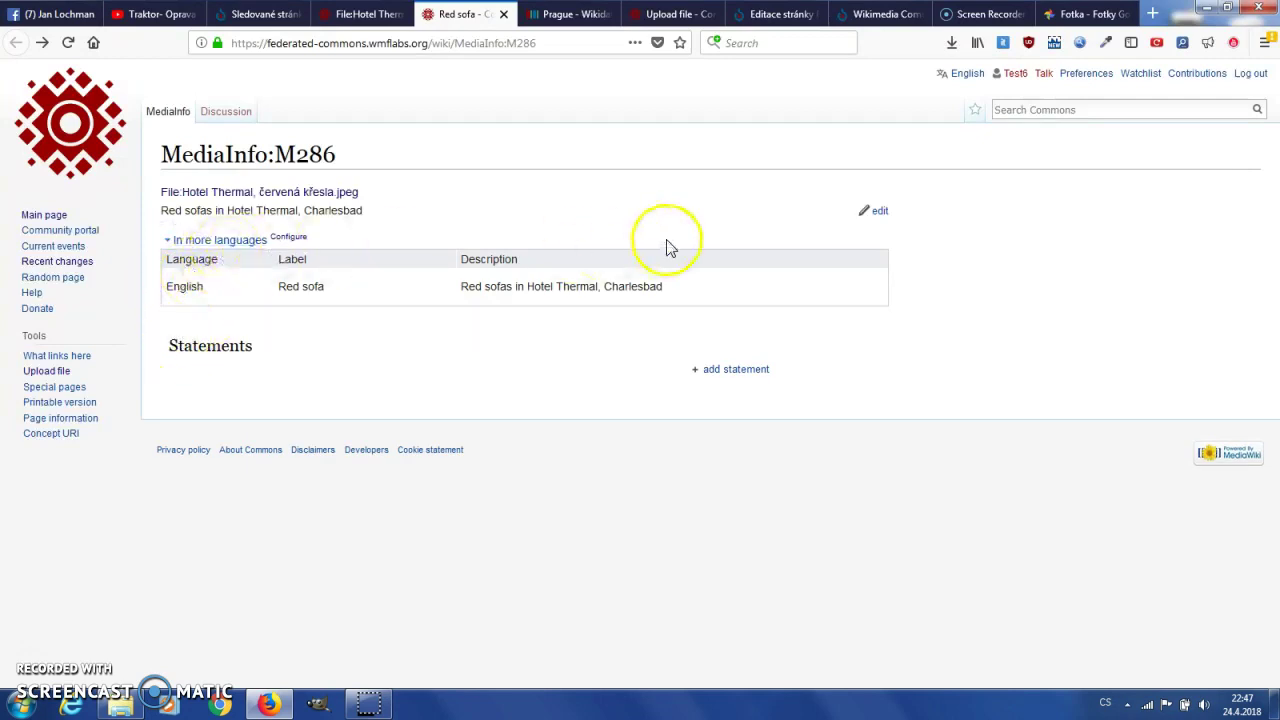
{"action": "left_click", "coordinate": [878, 210]}
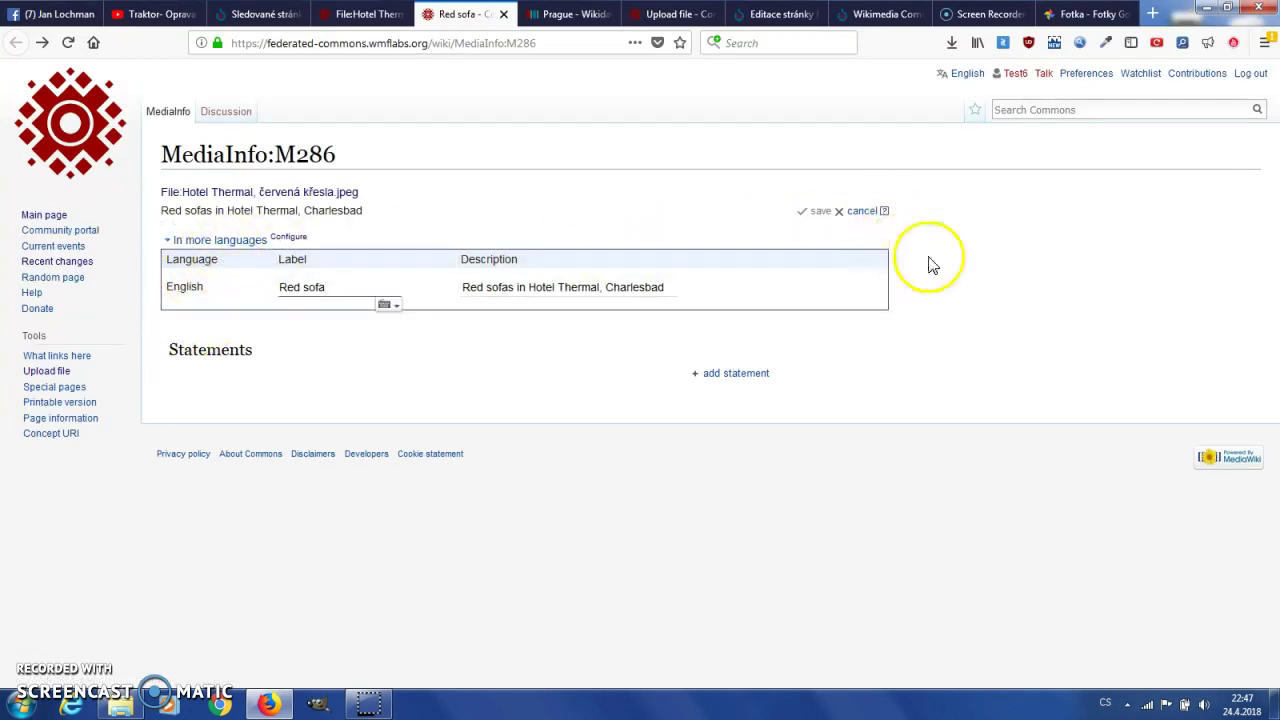
{"action": "left_click", "coordinate": [424, 210]}
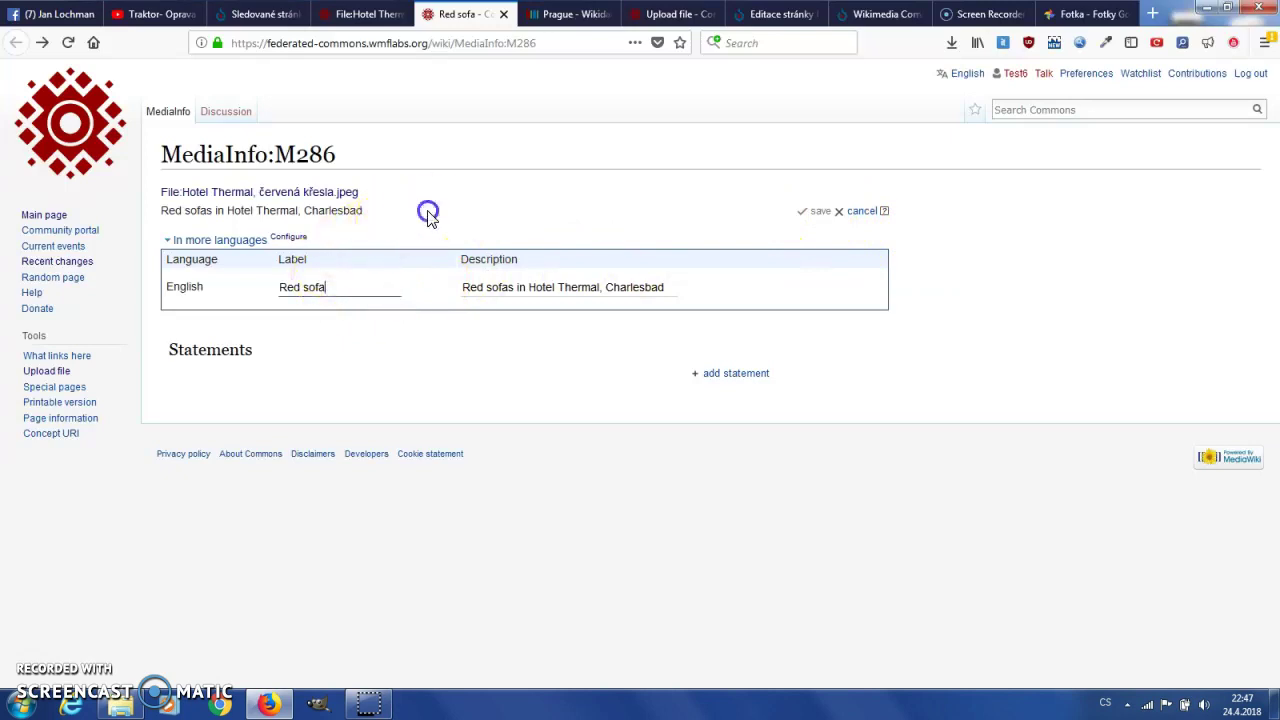
{"action": "left_click", "coordinate": [862, 211]}
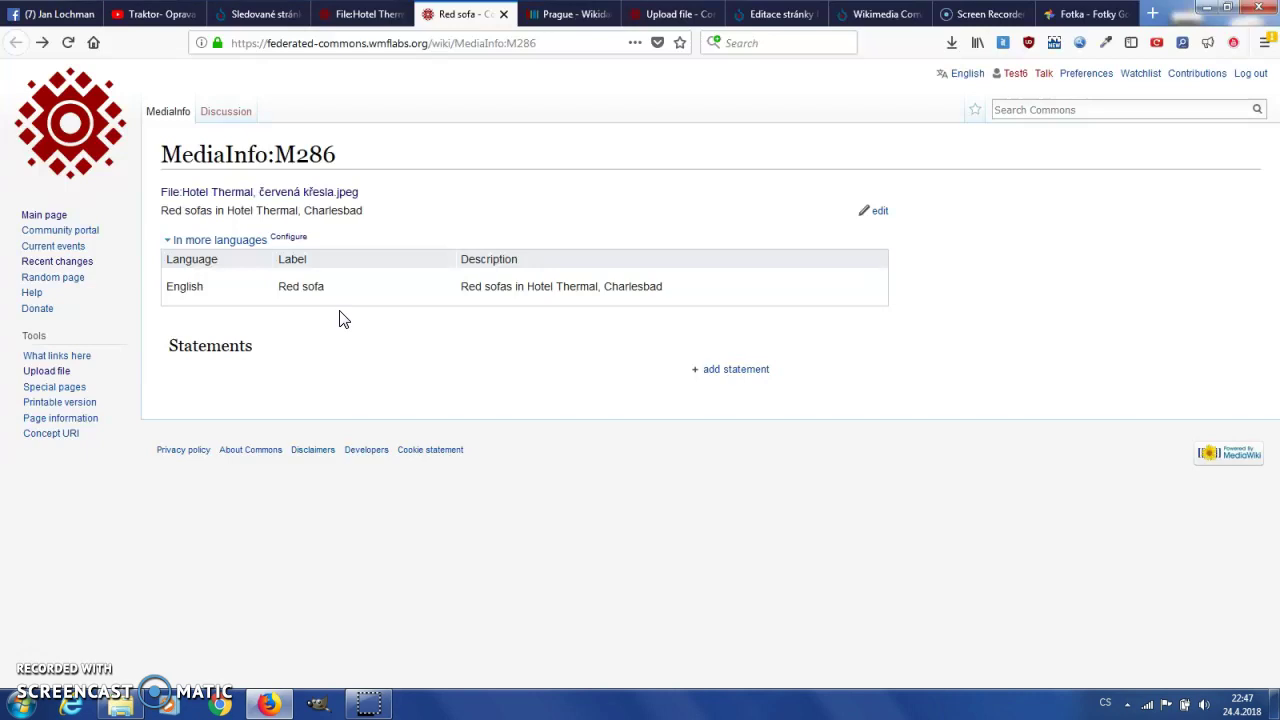
Start a new statement on MediaInfo:M286 and check the photo's file page for author, date, source and licensing details.
{"action": "left_click", "coordinate": [736, 370]}
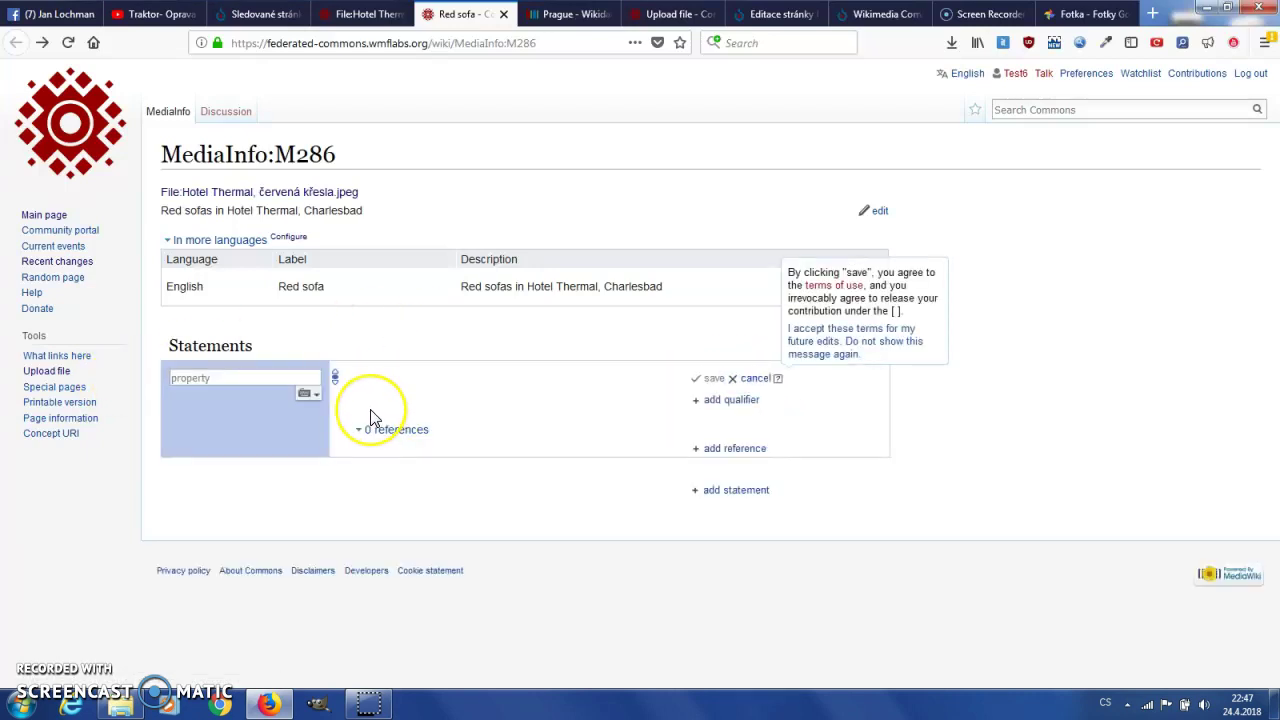
{"action": "left_click", "coordinate": [370, 416]}
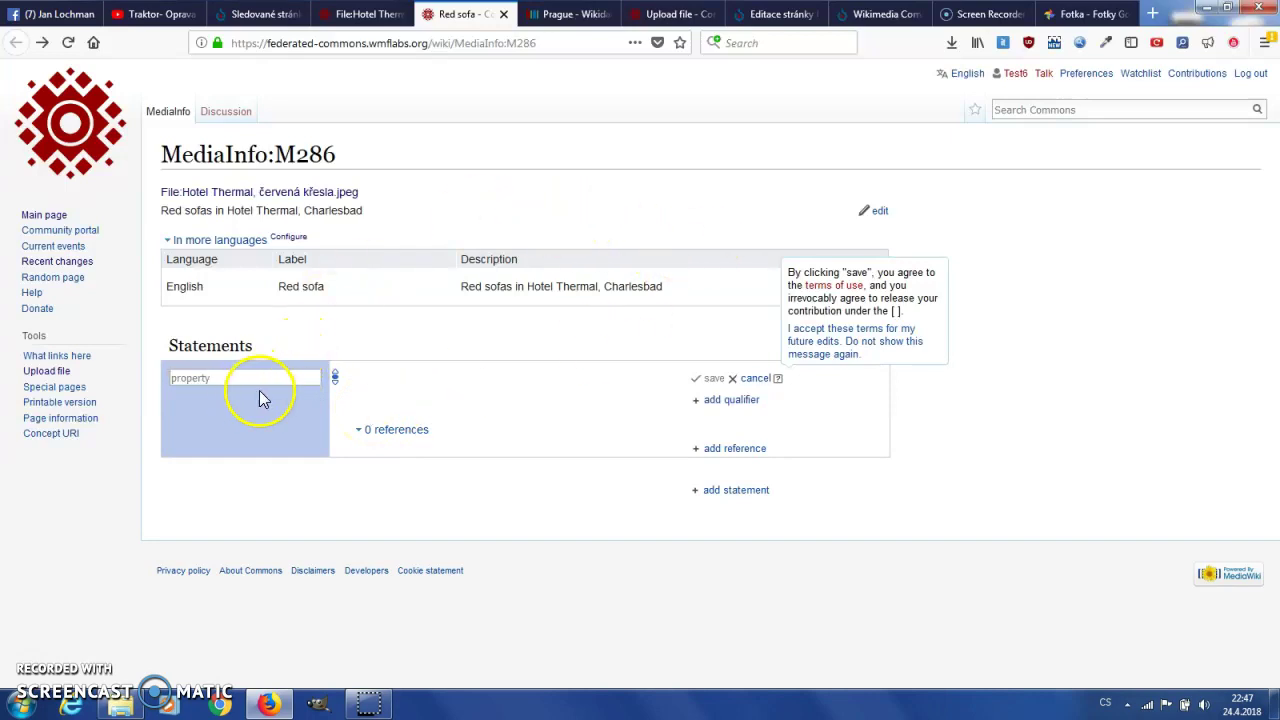
{"action": "left_click", "coordinate": [360, 14]}
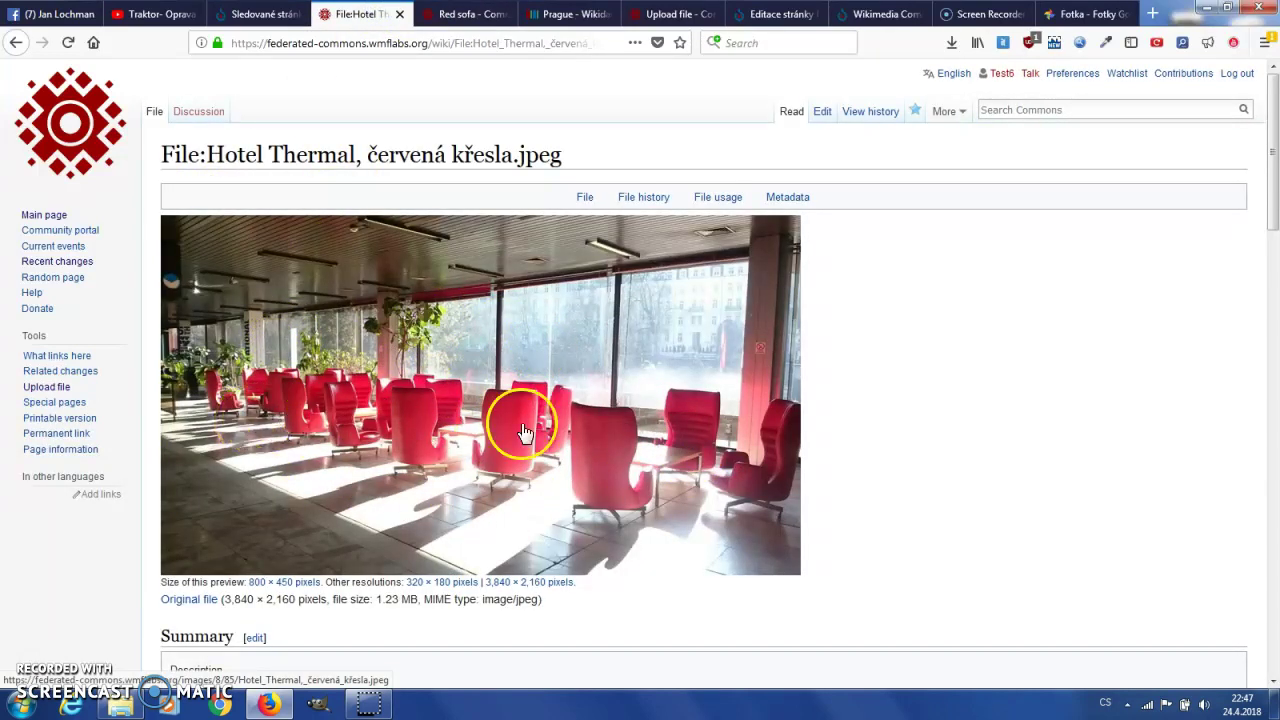
{"action": "scroll", "coordinate": [515, 410], "scroll_direction": "down", "scroll_amount": 5}
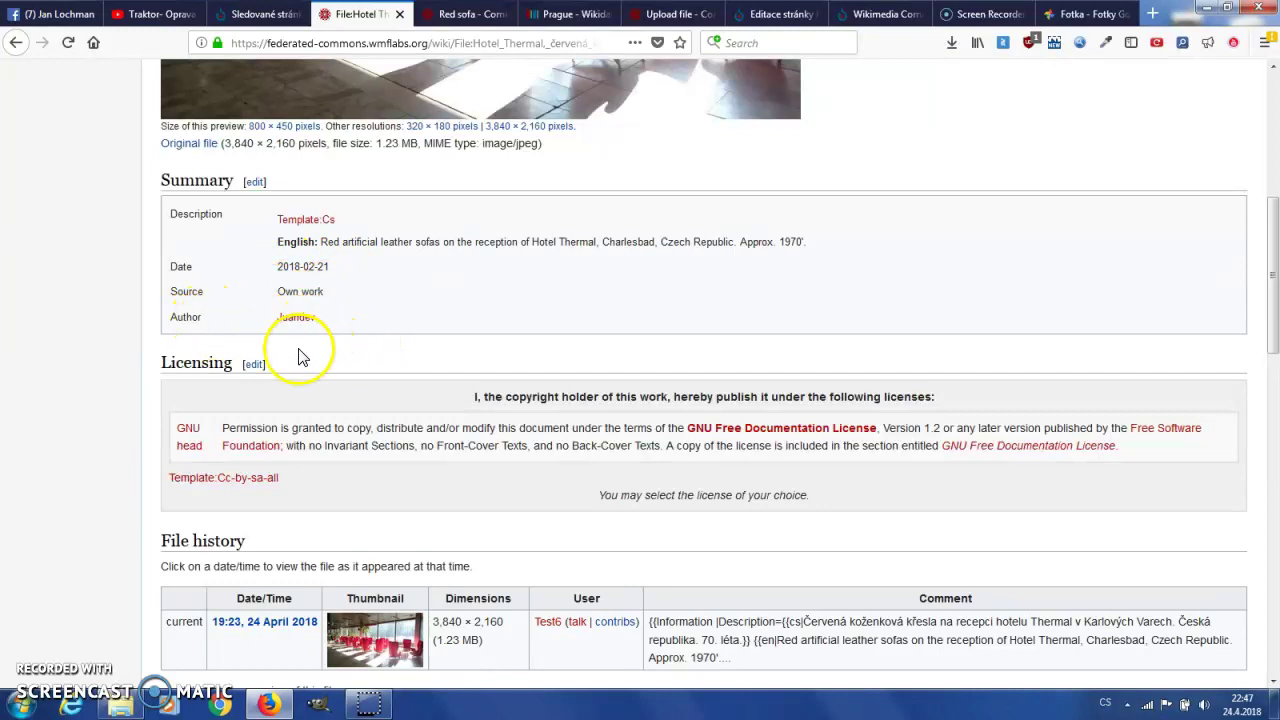
{"action": "scroll", "coordinate": [368, 398], "scroll_direction": "up", "scroll_amount": 3}
{"action": "scroll", "coordinate": [362, 338], "scroll_direction": "up", "scroll_amount": 2}
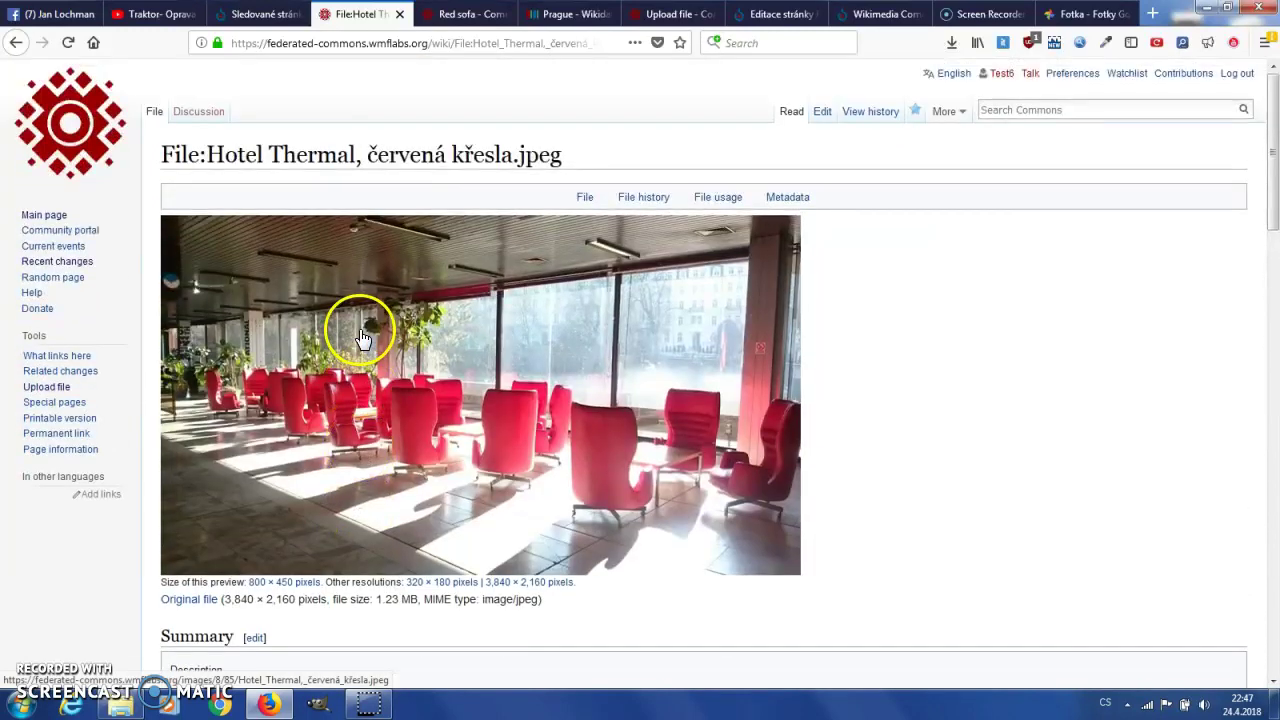
{"action": "key", "text": "ctrl+Tab"}
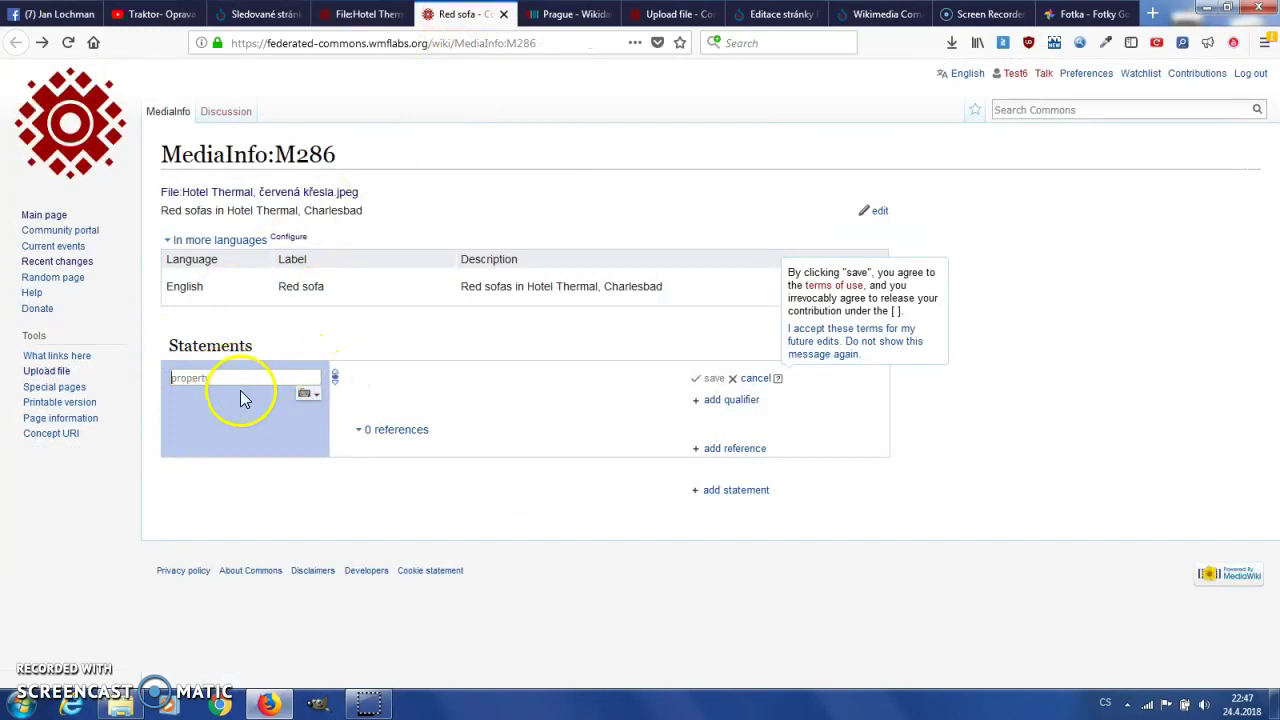
{"action": "left_click", "coordinate": [370, 14]}
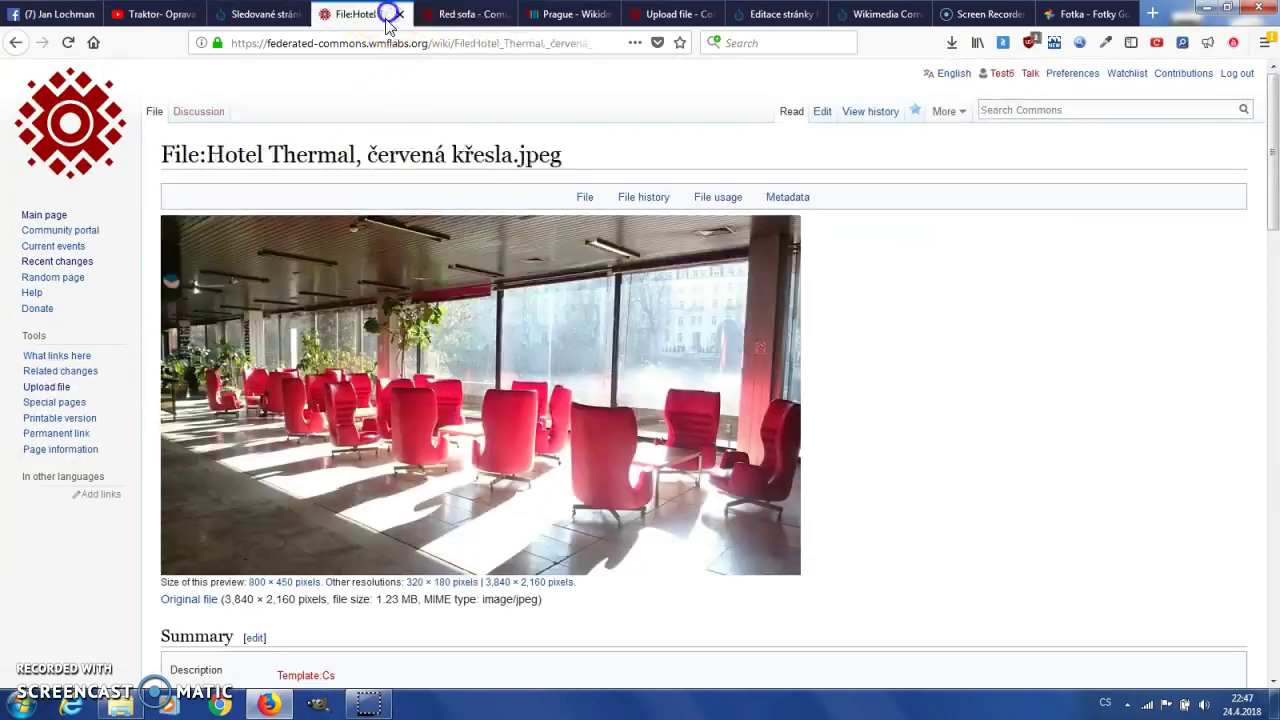
{"action": "scroll", "coordinate": [273, 390], "scroll_direction": "down", "scroll_amount": 3}
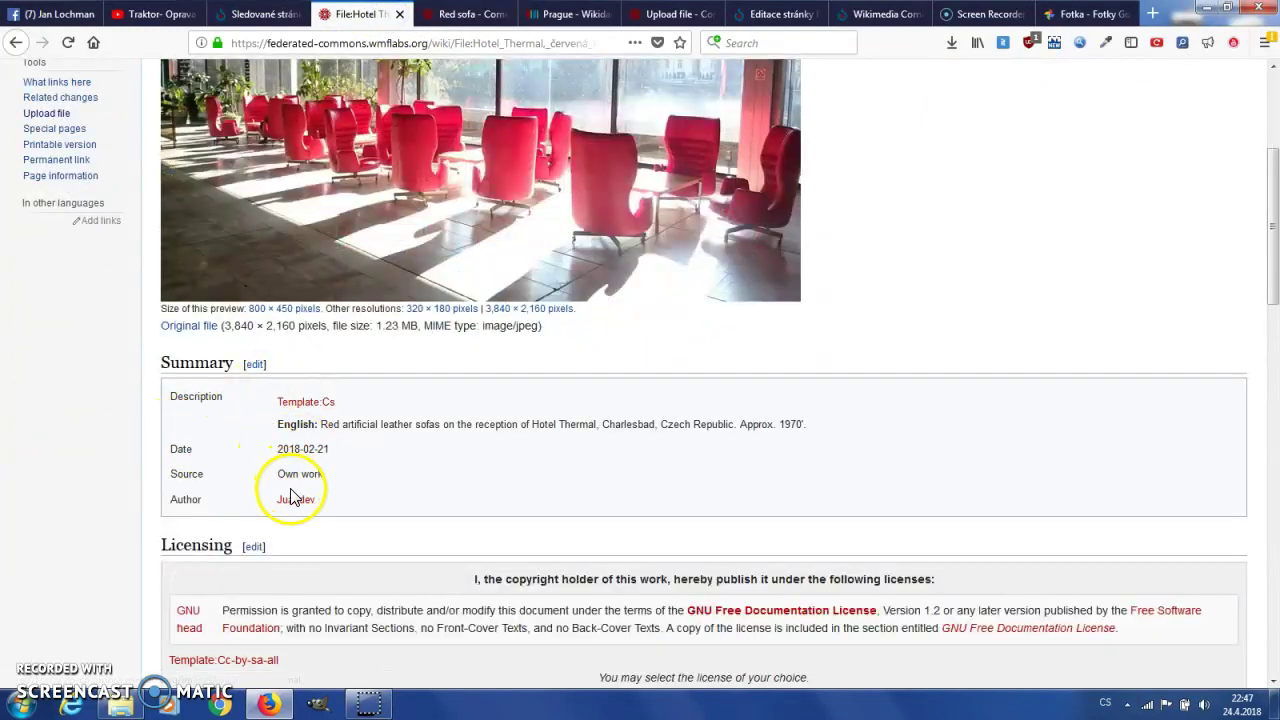
{"action": "left_click", "coordinate": [478, 14]}
Try the property search term "author" and the signature property for the new statement, clearing the property field.
{"action": "left_click", "coordinate": [207, 376]}
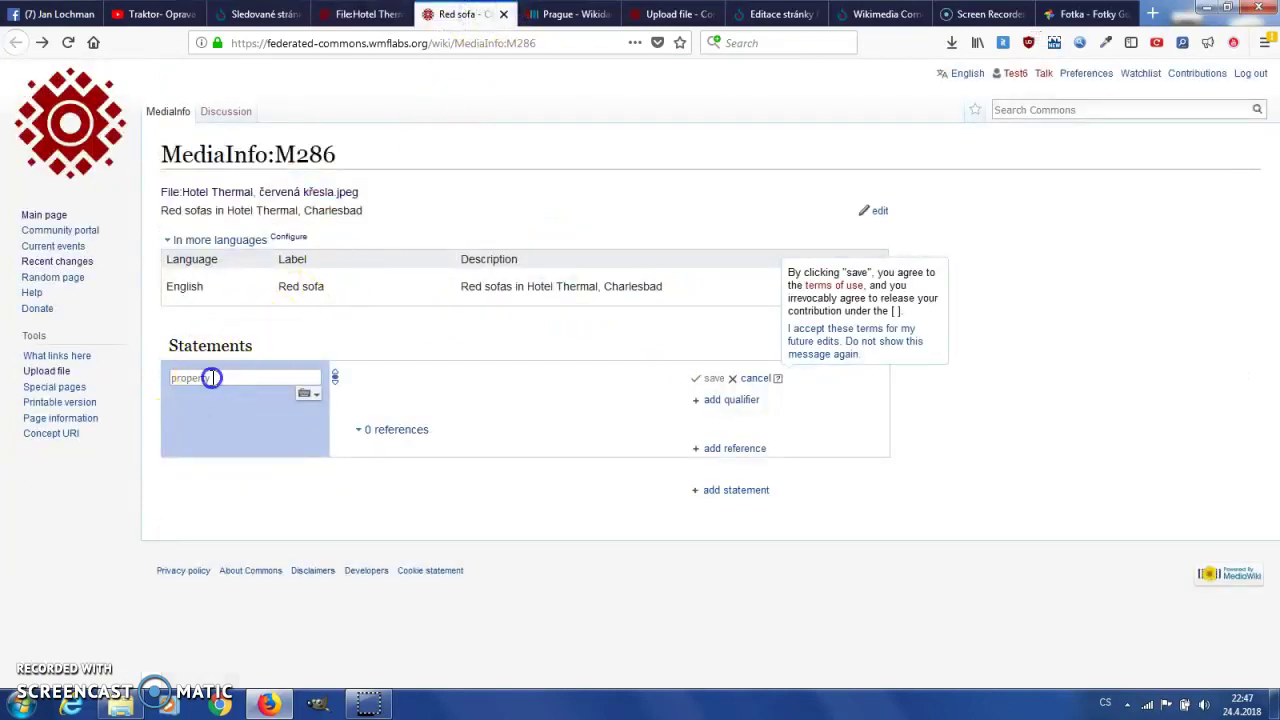
{"action": "type", "text": "author"}
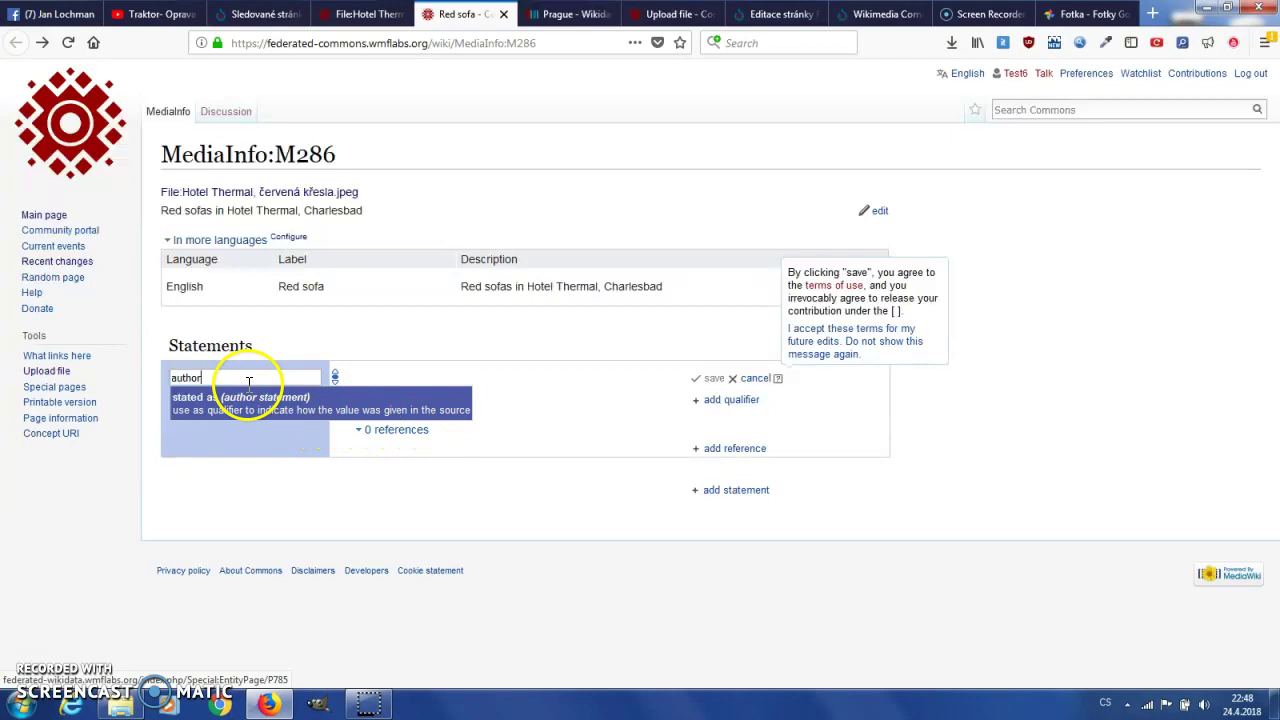
{"action": "left_click_drag", "start_coordinate": [223, 376], "coordinate": [140, 366]}
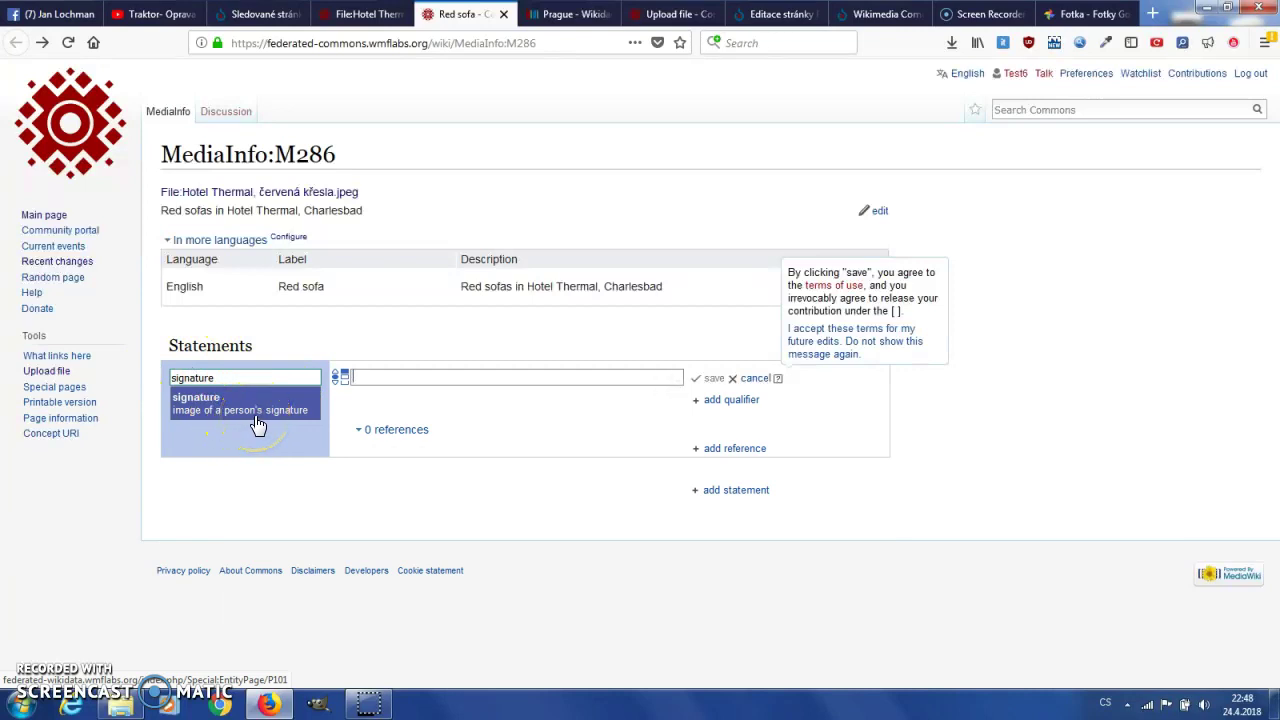
{"action": "left_click", "coordinate": [250, 404]}
{"action": "left_click_drag", "start_coordinate": [240, 377], "coordinate": [113, 385]}
{"action": "key", "text": "BackSpace"}
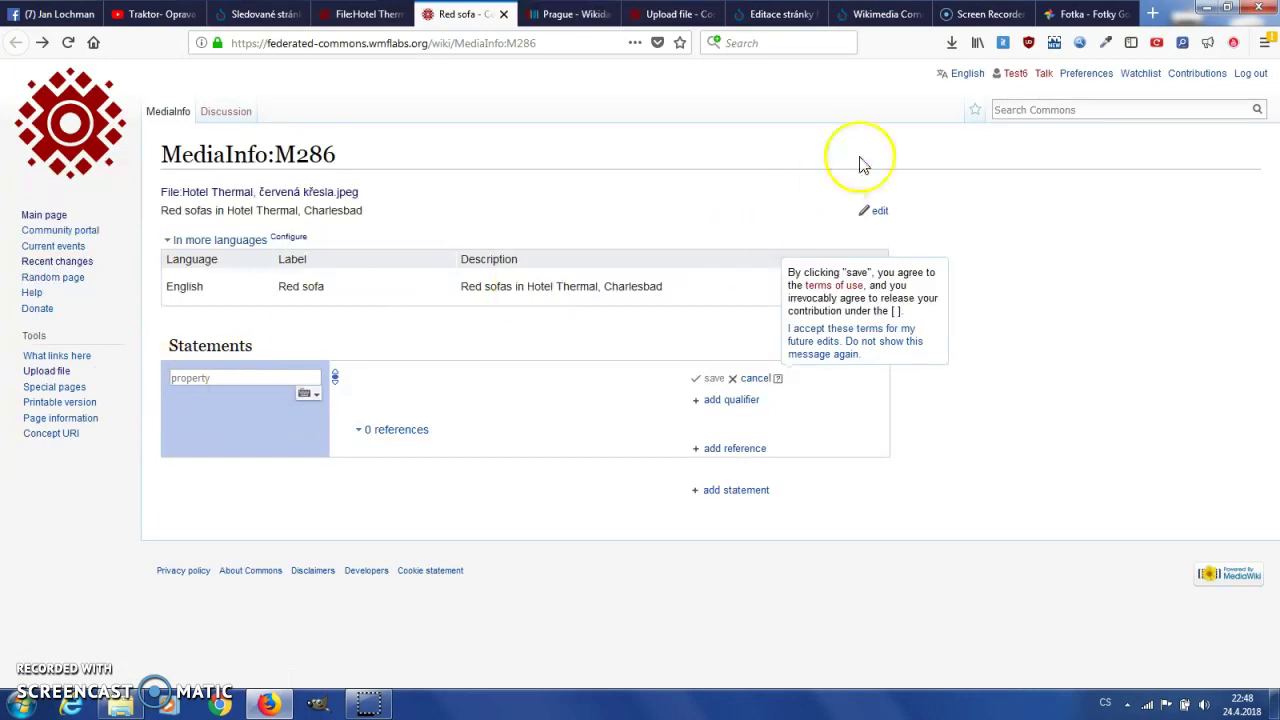
Try to switch the interface language of MediaInfo:M286 to Czech, closing the language selection.
{"action": "left_click", "coordinate": [975, 80]}
{"action": "left_click", "coordinate": [450, 94]}
{"action": "type", "text": "česky"}
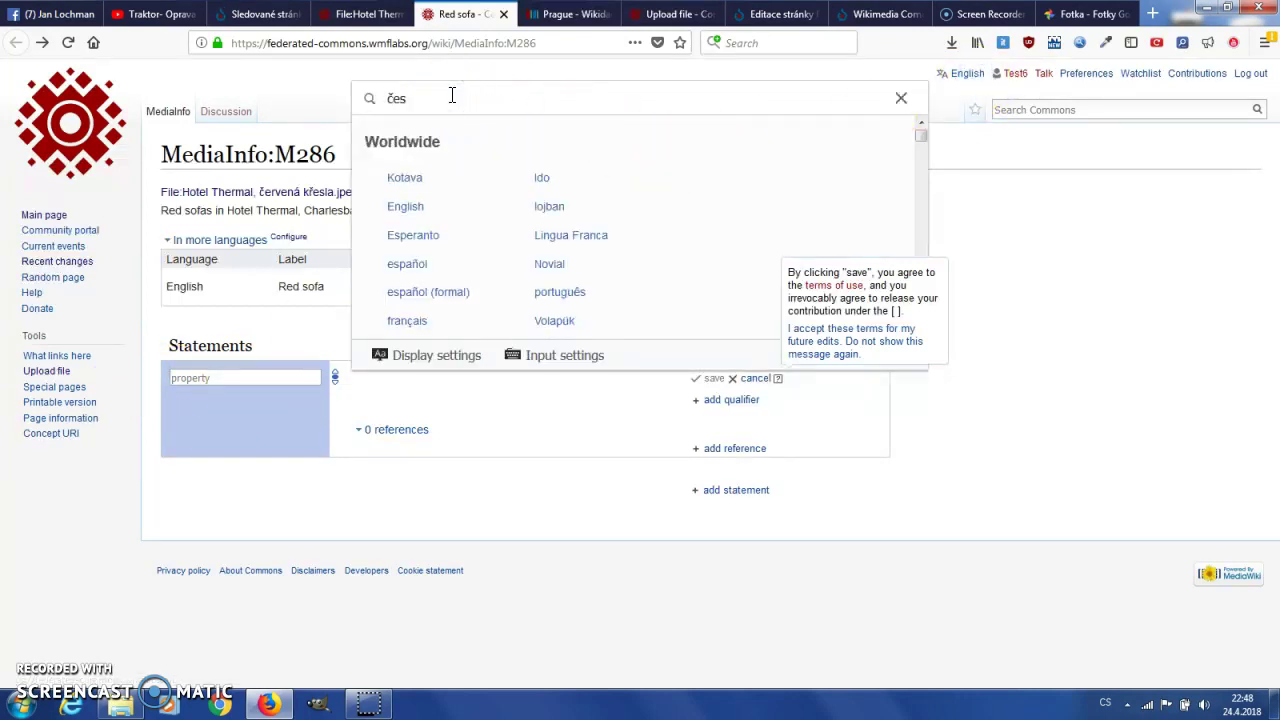
{"action": "double_click", "coordinate": [402, 97]}
{"action": "key", "text": "BackSpace"}
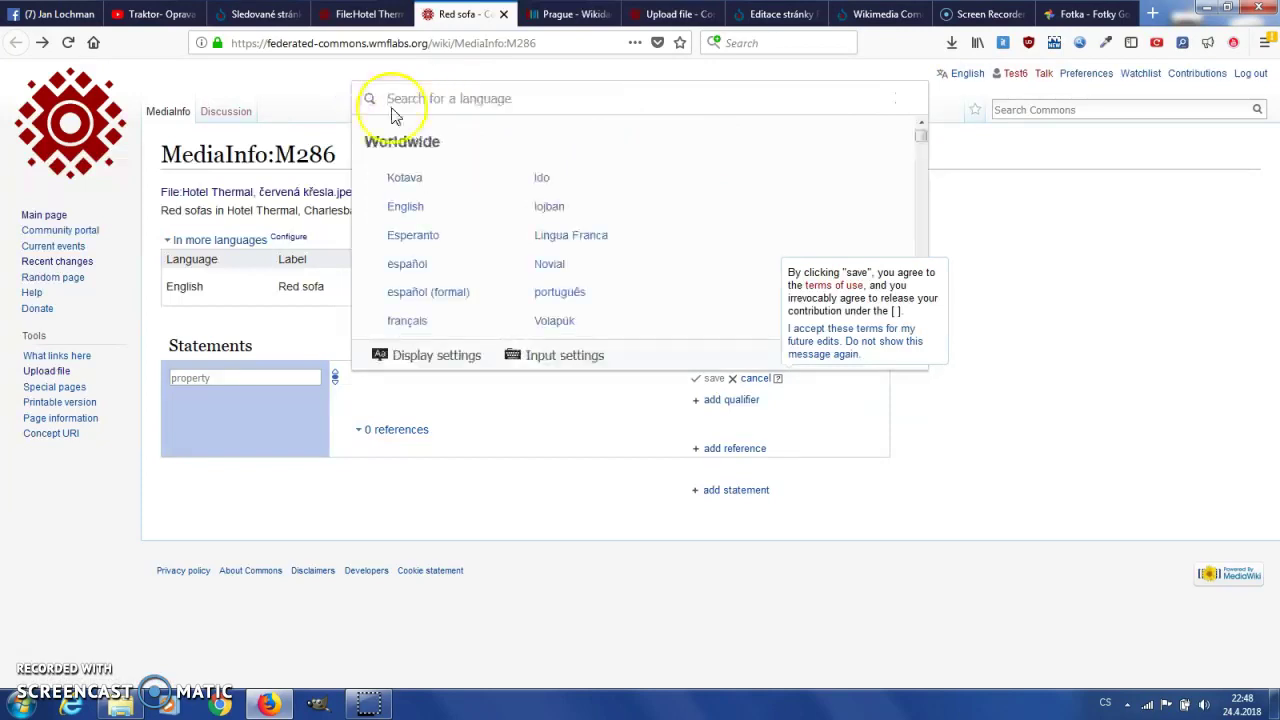
{"action": "left_click", "coordinate": [992, 295]}
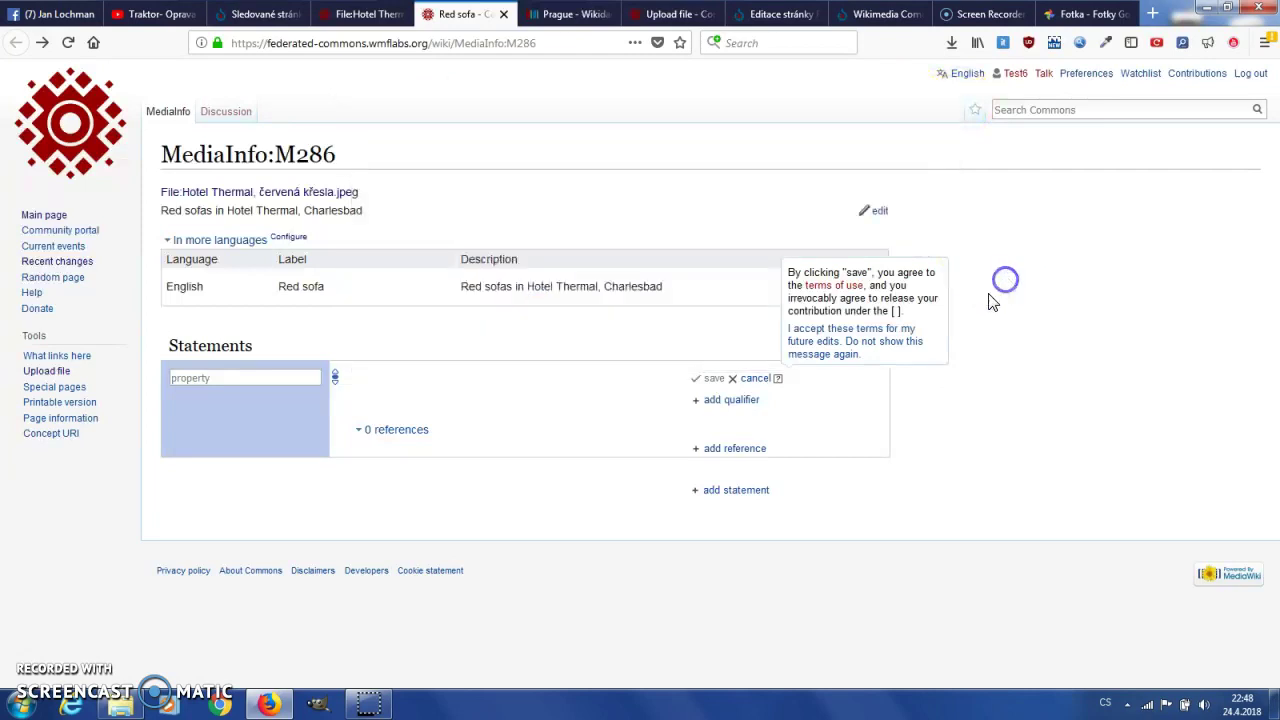
Compare the statements of the Prague item on Wikidata with the empty statement form of MediaInfo:M286.
{"action": "left_click", "coordinate": [575, 14]}
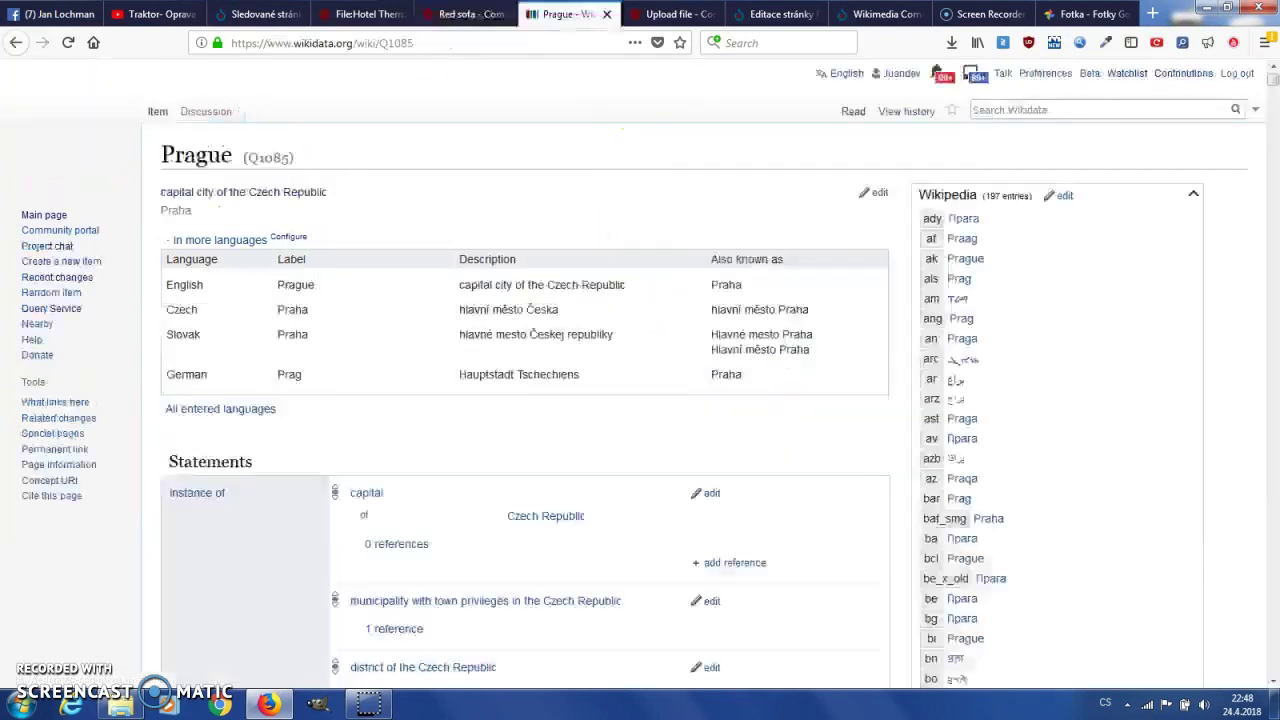
{"action": "scroll", "coordinate": [310, 438], "scroll_direction": "down", "scroll_amount": 3}
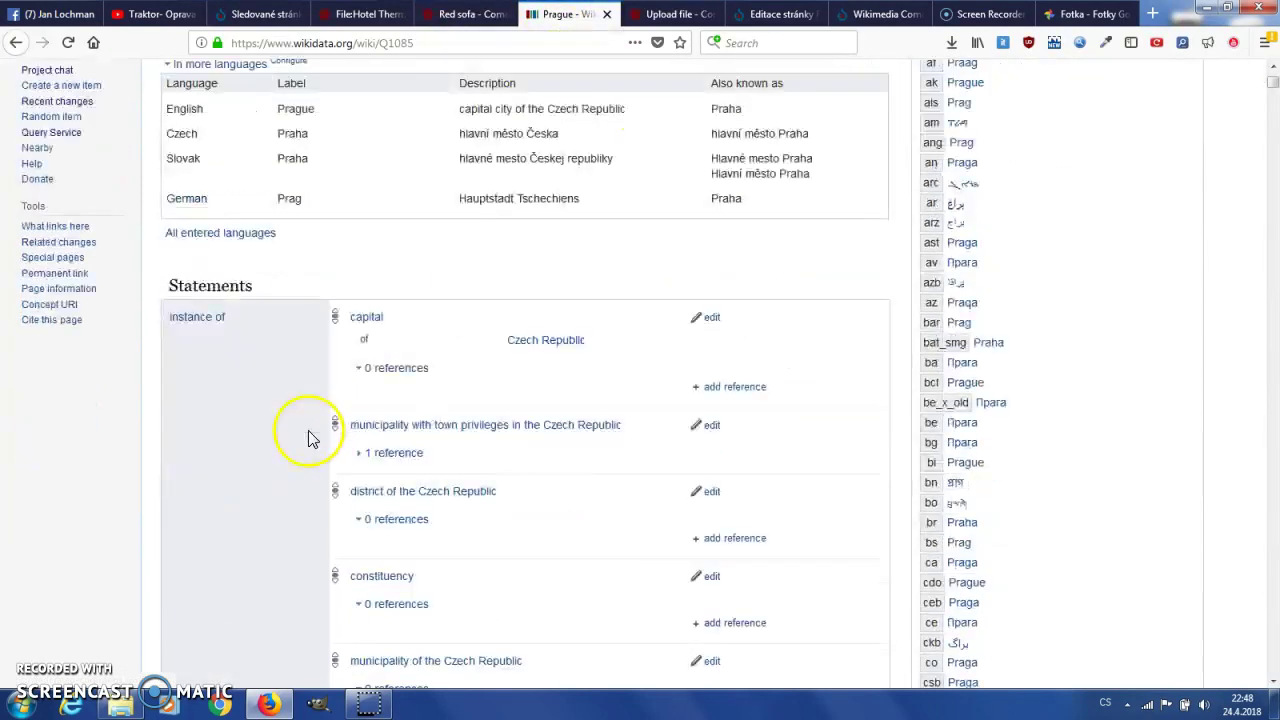
{"action": "scroll", "coordinate": [310, 438], "scroll_direction": "down", "scroll_amount": 2}
{"action": "scroll", "coordinate": [320, 446], "scroll_direction": "up", "scroll_amount": 5}
{"action": "left_click", "coordinate": [468, 14]}
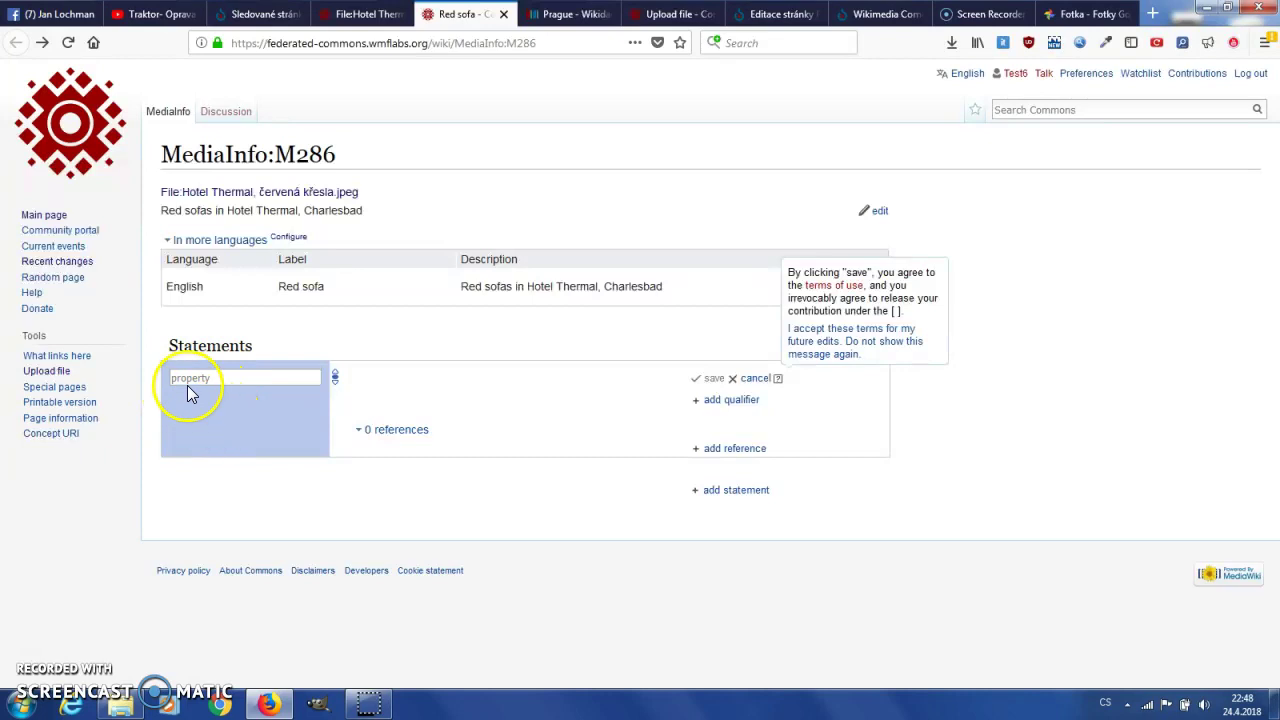
{"action": "key", "text": "ctrl+Tab"}
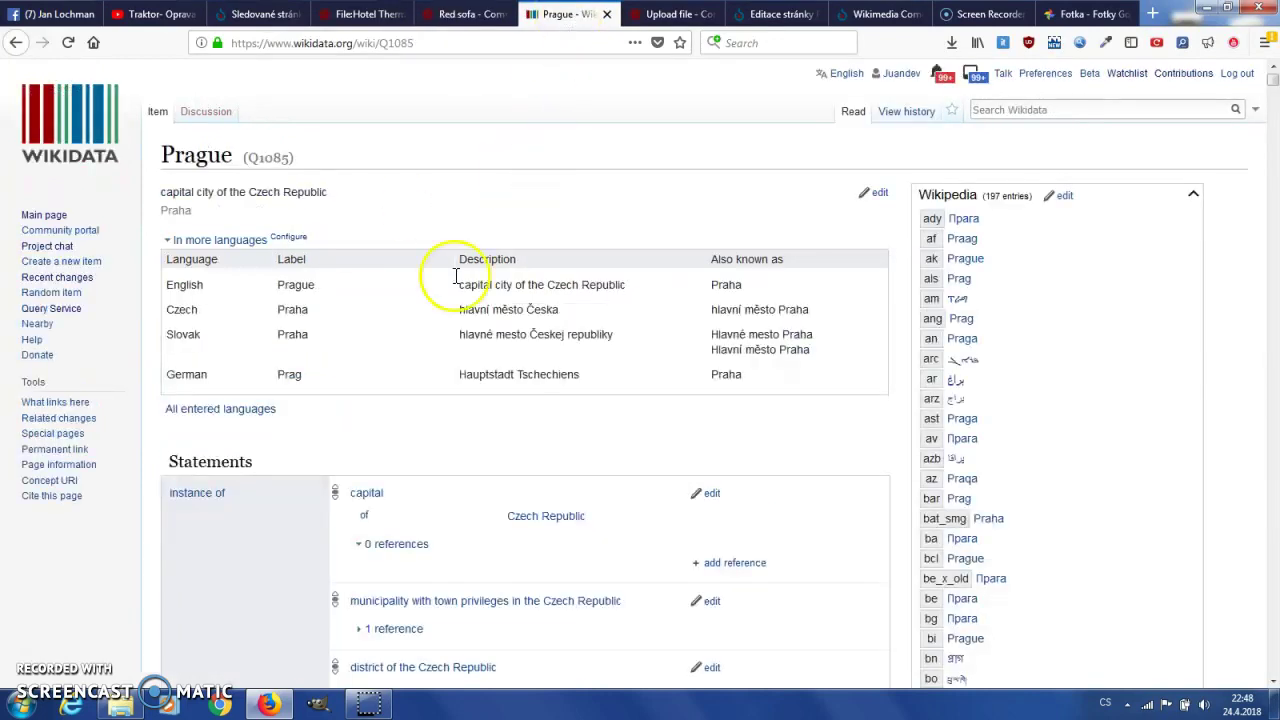
{"action": "left_click", "coordinate": [466, 18]}
Examine the summary, licensing and file history on the Hotel Thermal photo's file page.
{"action": "left_click", "coordinate": [360, 14]}
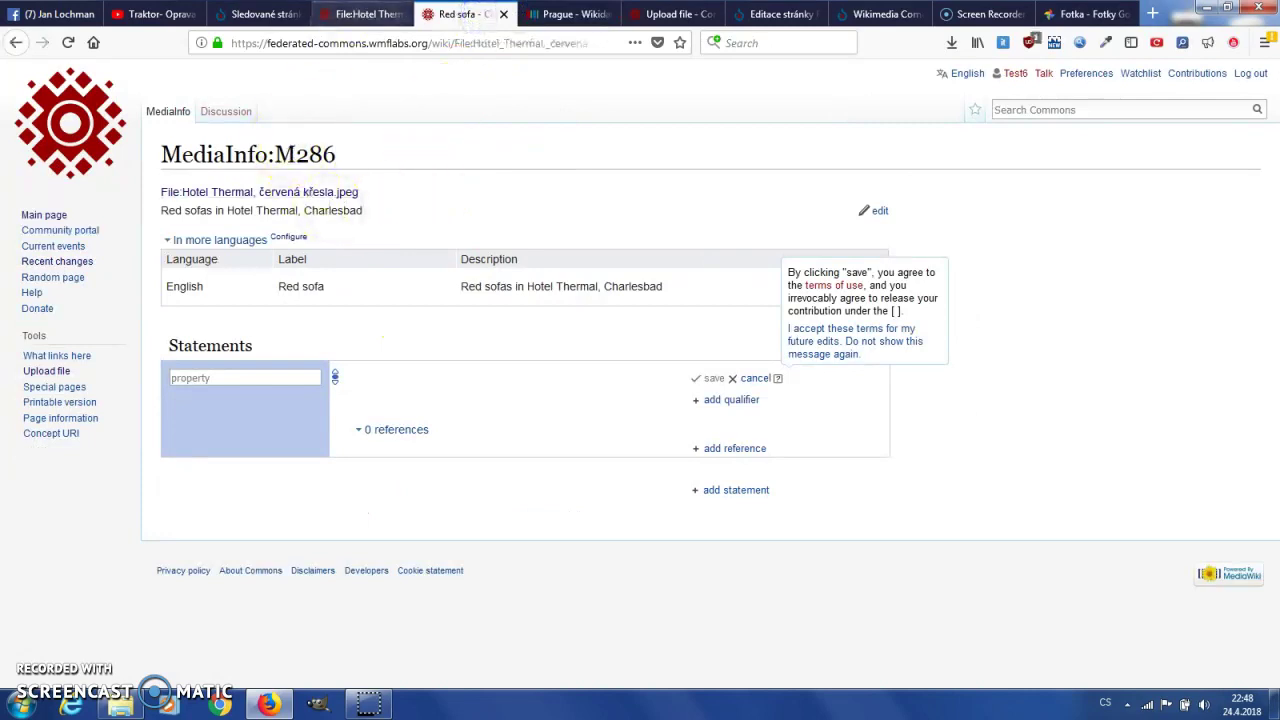
{"action": "scroll", "coordinate": [318, 228], "scroll_direction": "up", "scroll_amount": 2}
{"action": "scroll", "coordinate": [318, 228], "scroll_direction": "down", "scroll_amount": 3}
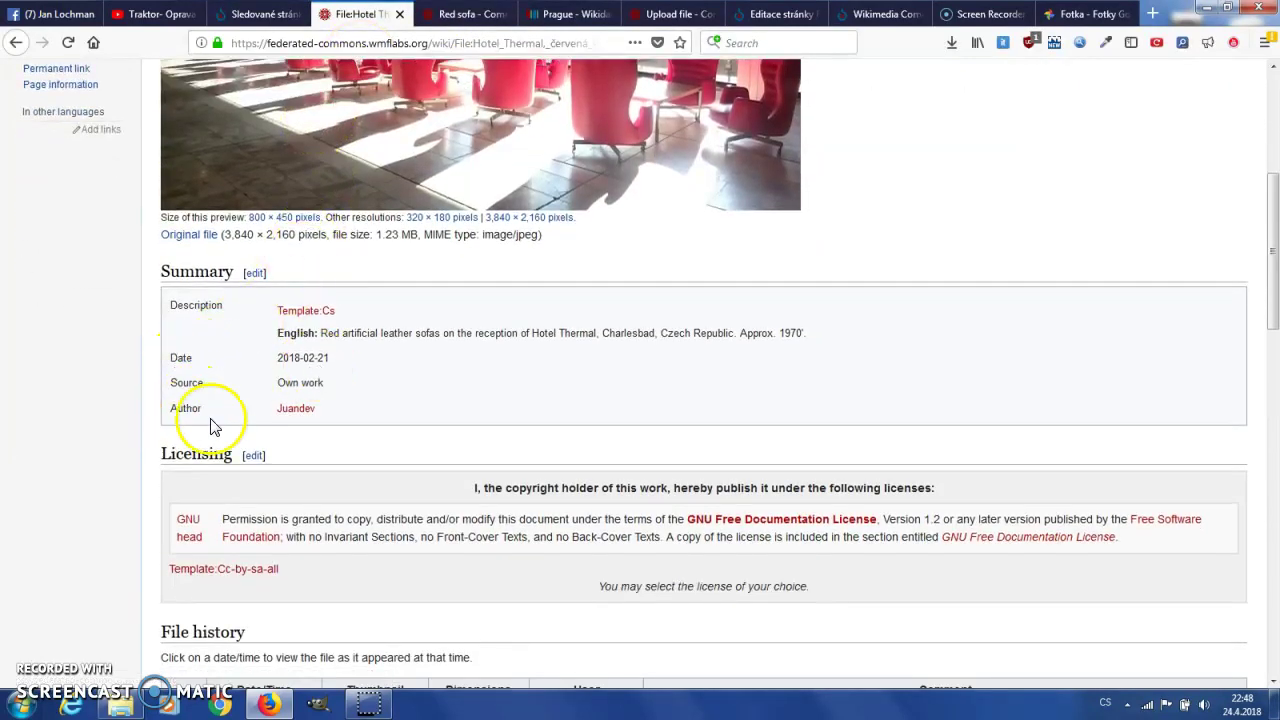
{"action": "scroll", "coordinate": [430, 400], "scroll_direction": "down", "scroll_amount": 3}
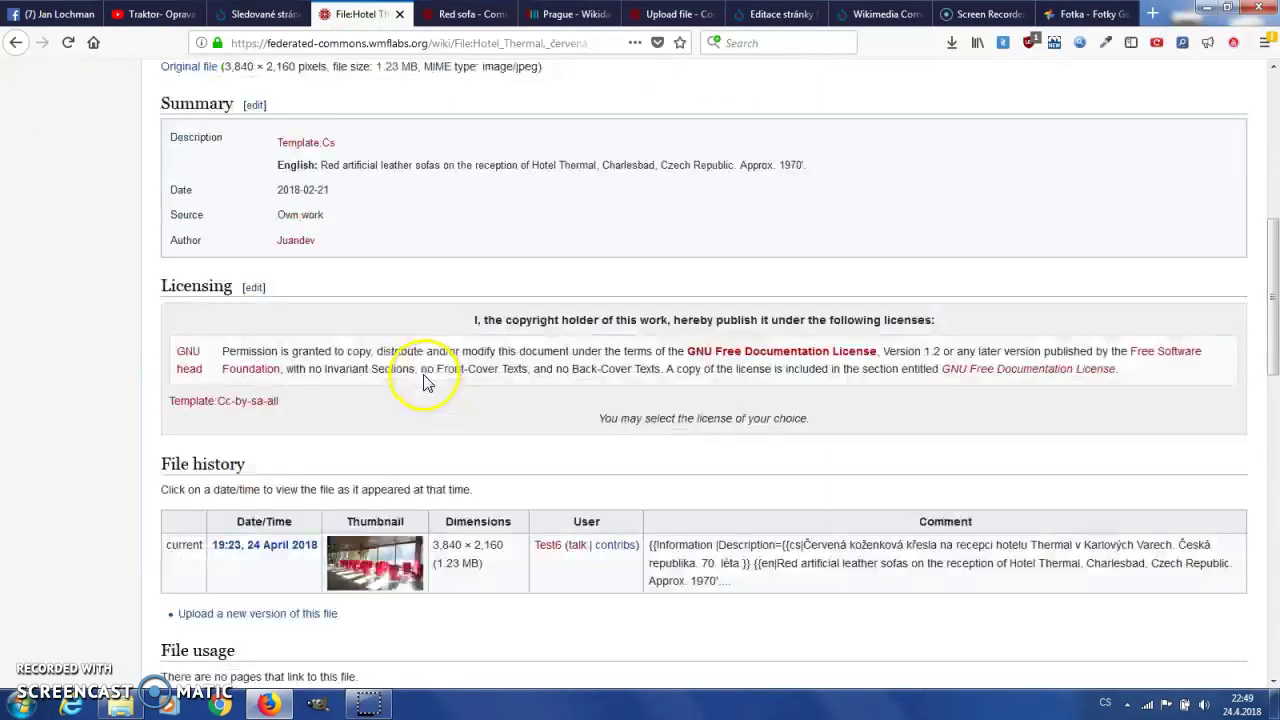
{"action": "left_click", "coordinate": [584, 14]}
Search the properties for "aut", and choose license as the property of the new statement on MediaInfo:M286 instead.
{"action": "left_click", "coordinate": [465, 14]}
{"action": "left_click", "coordinate": [255, 378]}
{"action": "type", "text": "aut"}
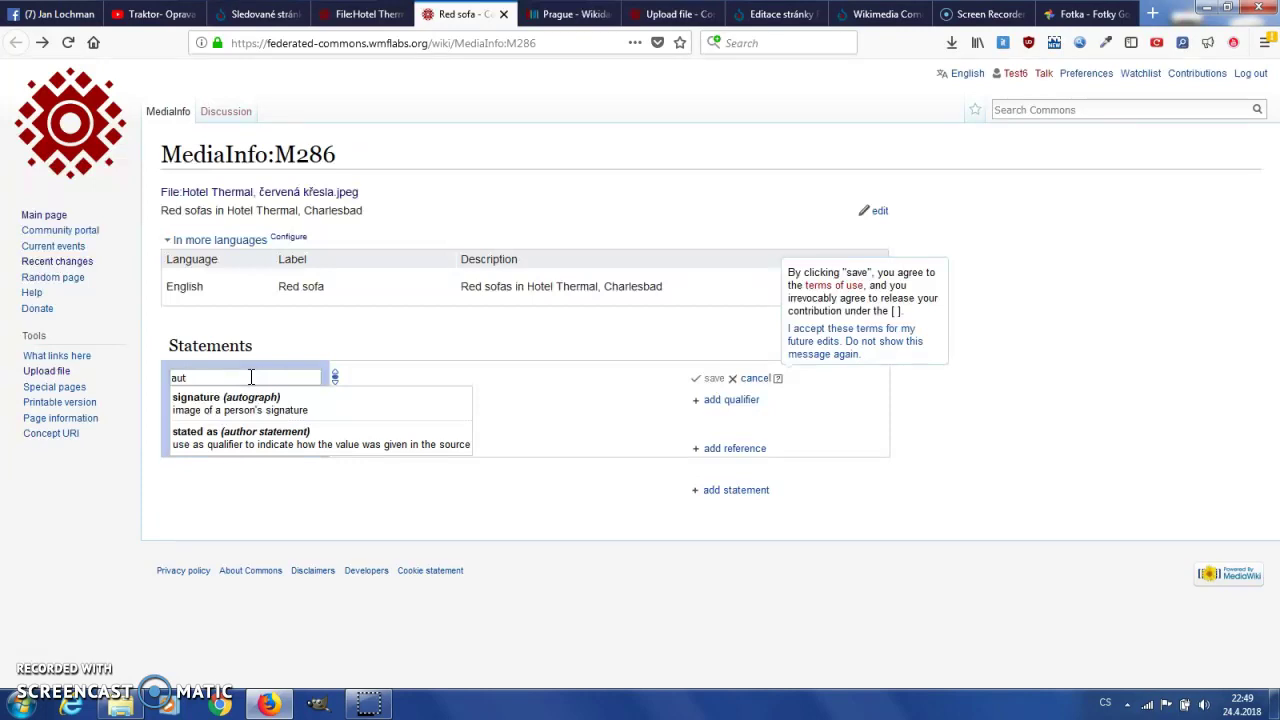
{"action": "double_click", "coordinate": [161, 376]}
{"action": "type", "text": "licen"}
{"action": "type", "text": "se"}
{"action": "left_click", "coordinate": [249, 415]}
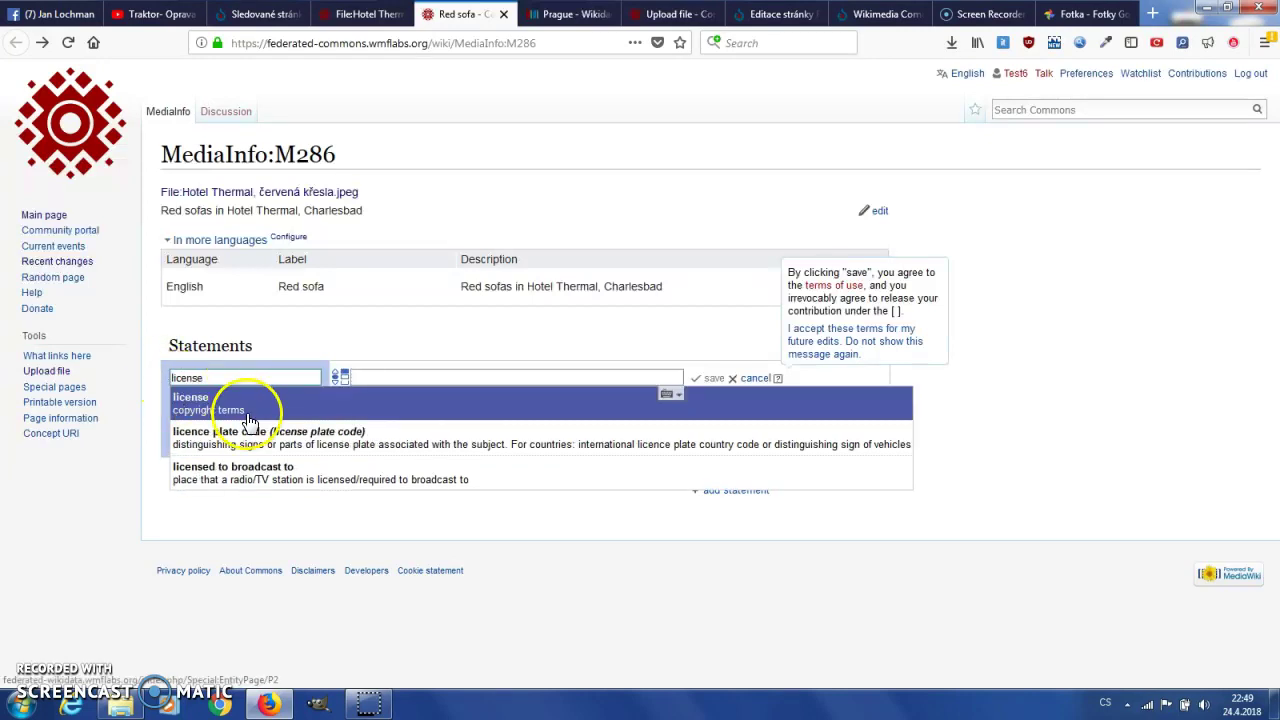
Set the license value to CC-BY-SA 4.0, checking the file page's licensing section, and save the statement.
{"action": "left_click", "coordinate": [410, 377]}
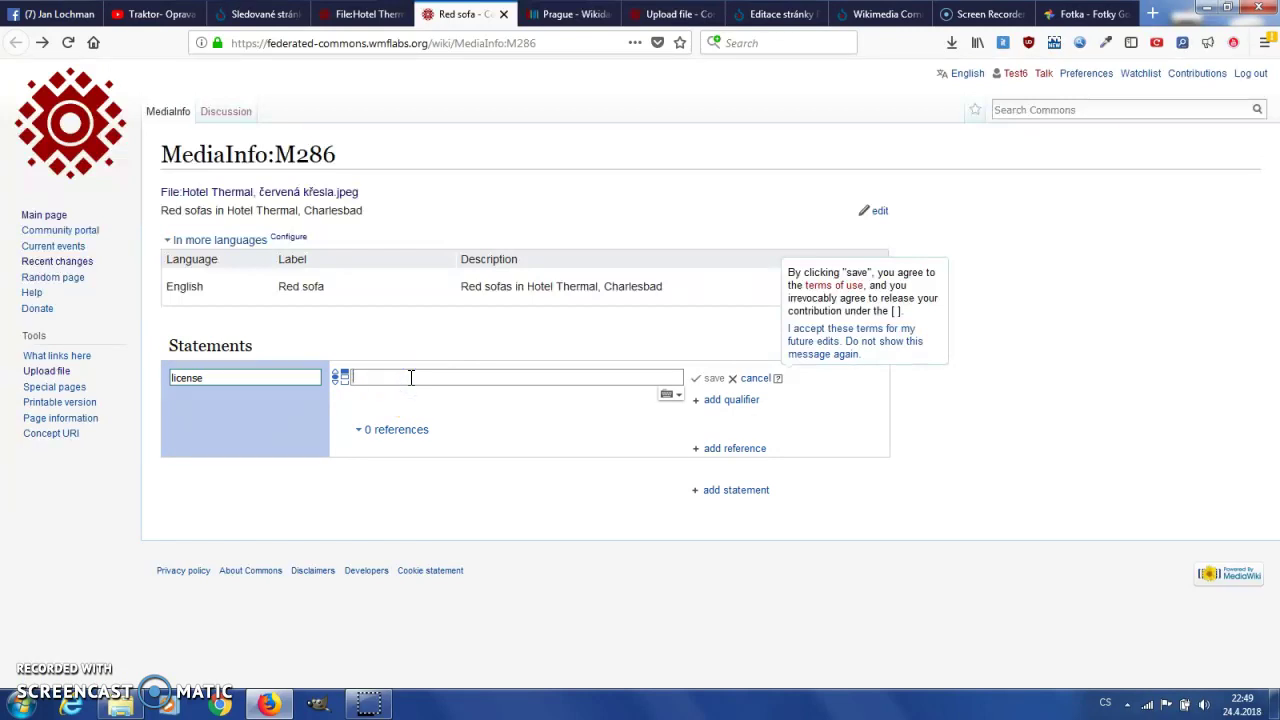
{"action": "type", "text": "cc-by"}
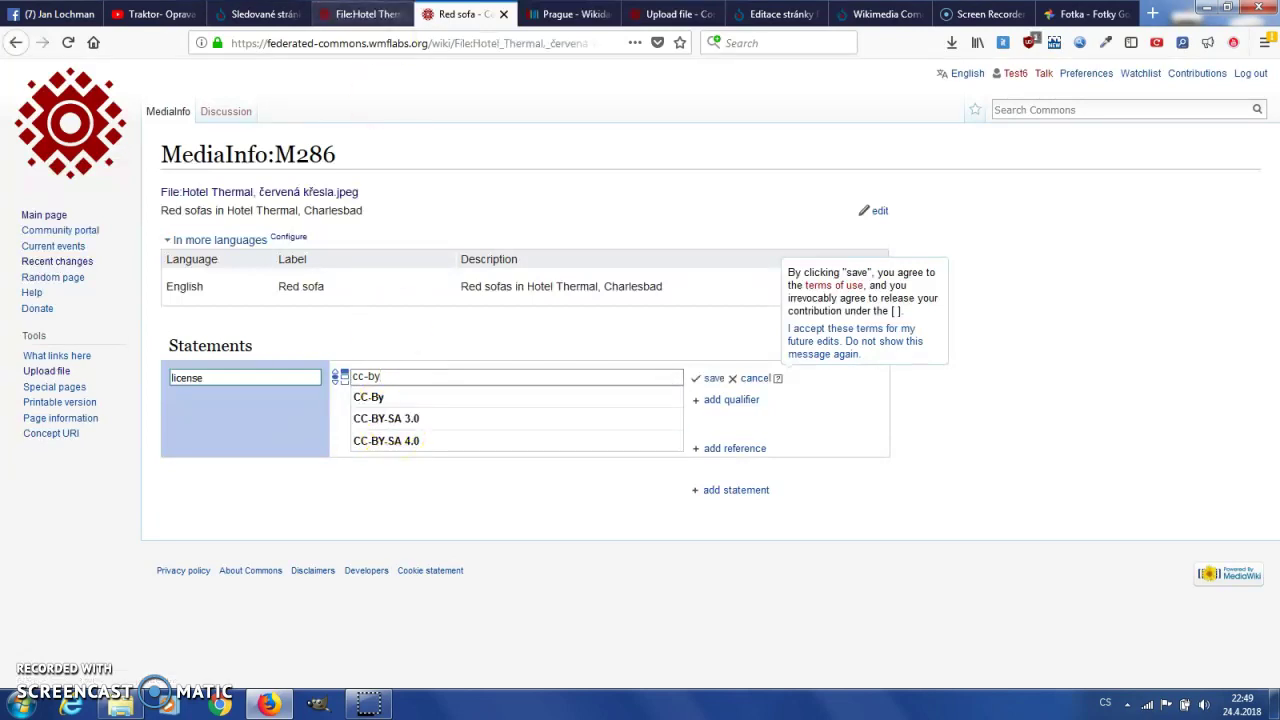
{"action": "left_click", "coordinate": [355, 14]}
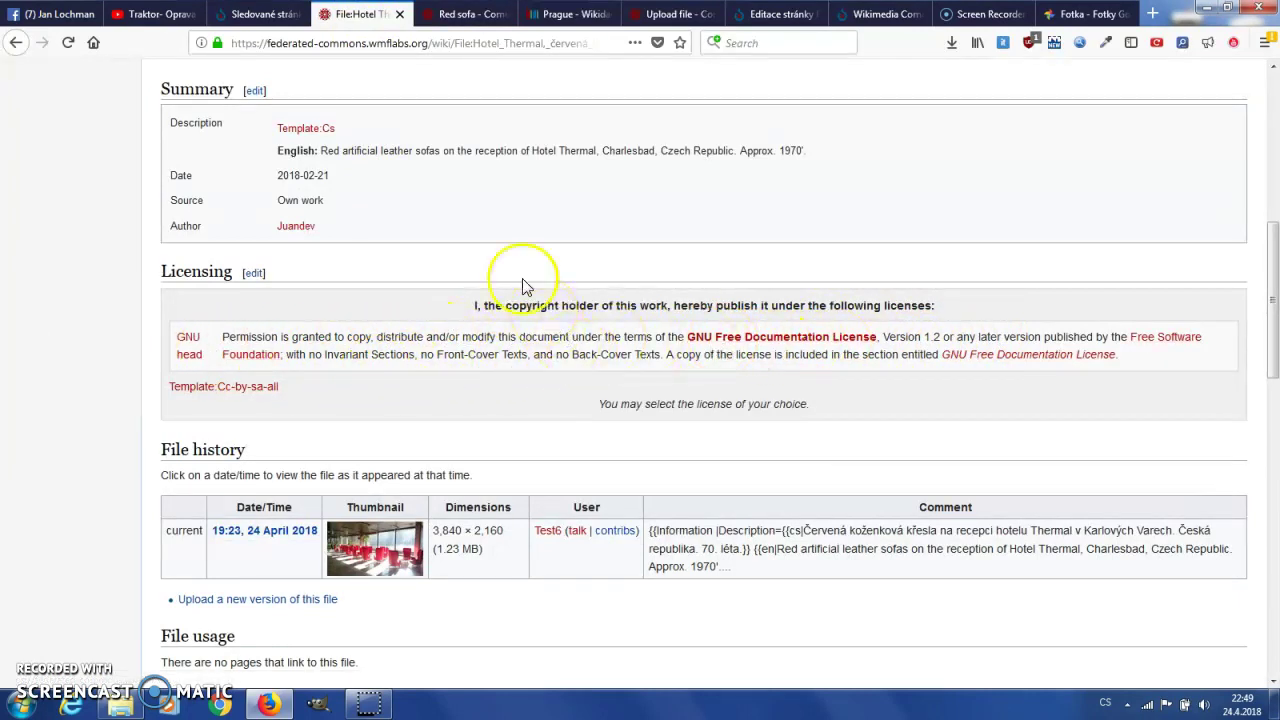
{"action": "left_click", "coordinate": [462, 14]}
{"action": "left_click", "coordinate": [418, 441]}
{"action": "left_click", "coordinate": [716, 378]}
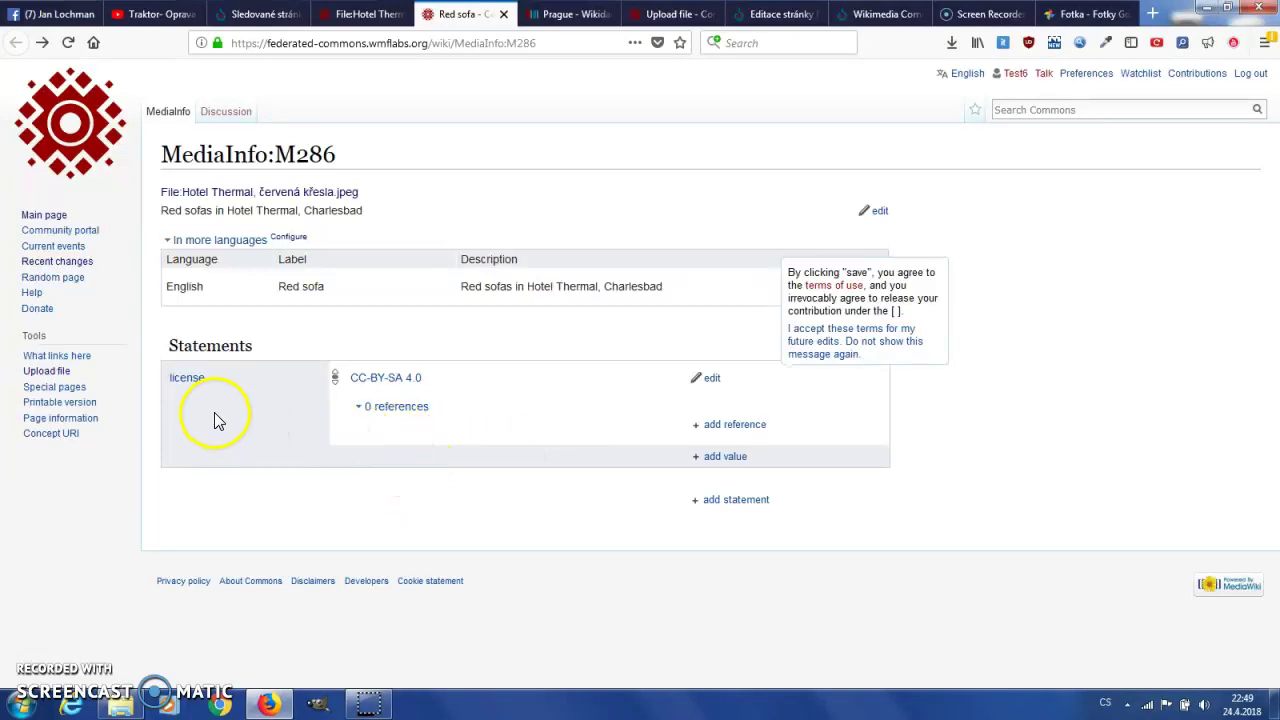
Start another statement on MediaInfo:M286 and review the file page's summary and camera metadata for further data.
{"action": "left_click", "coordinate": [740, 503]}
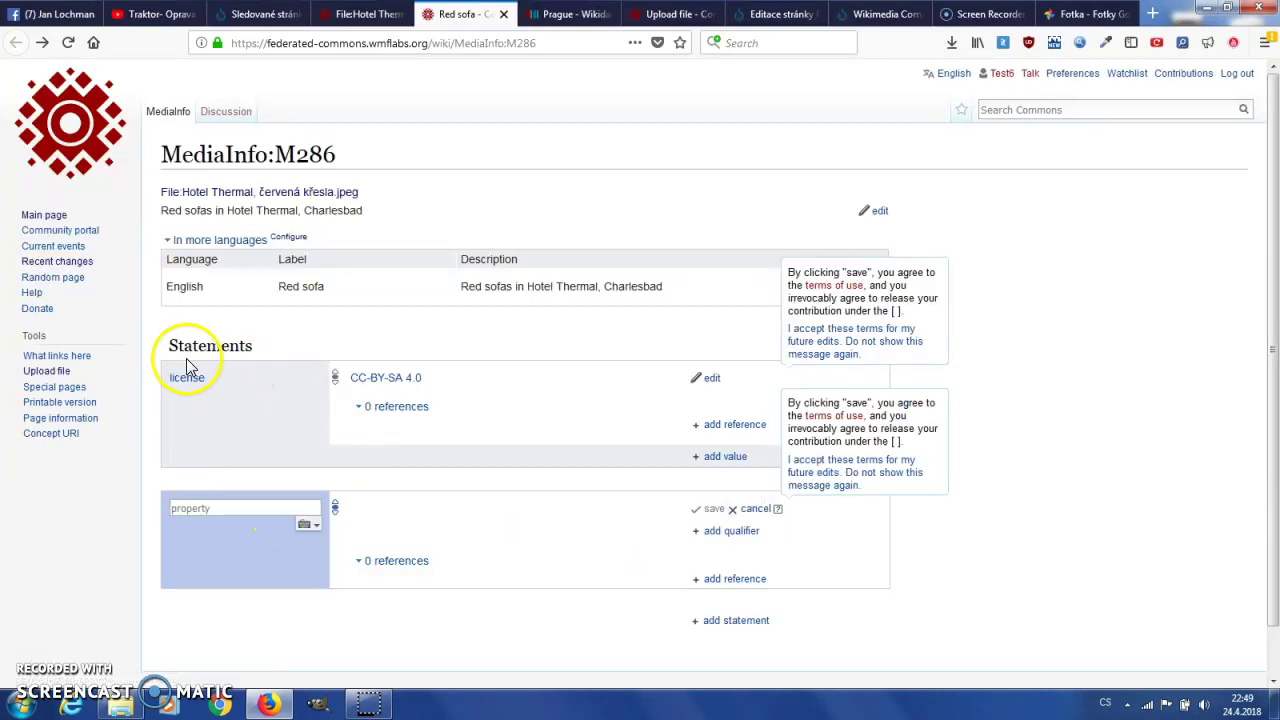
{"action": "left_click", "coordinate": [365, 14]}
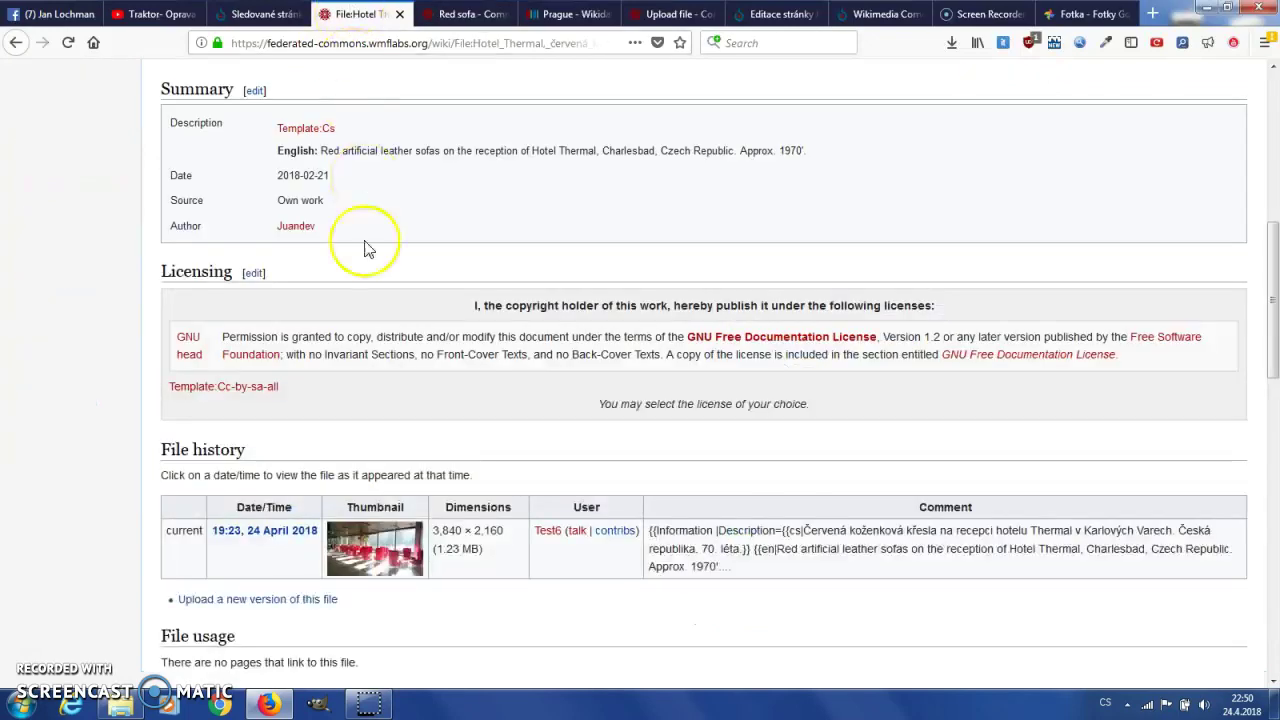
{"action": "scroll", "coordinate": [300, 434], "scroll_direction": "down", "scroll_amount": 3}
{"action": "scroll", "coordinate": [300, 430], "scroll_direction": "down", "scroll_amount": 5}
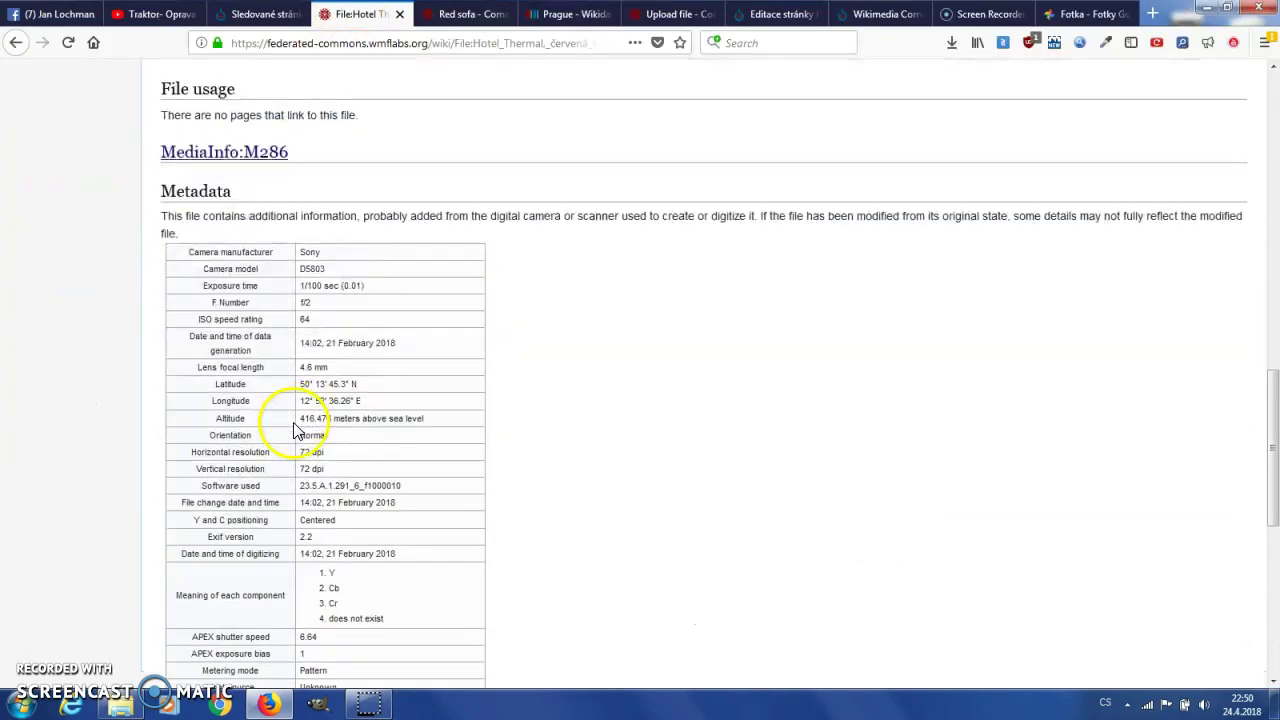
{"action": "scroll", "coordinate": [305, 415], "scroll_direction": "up", "scroll_amount": 6}
{"action": "scroll", "coordinate": [300, 415], "scroll_direction": "down", "scroll_amount": 3}
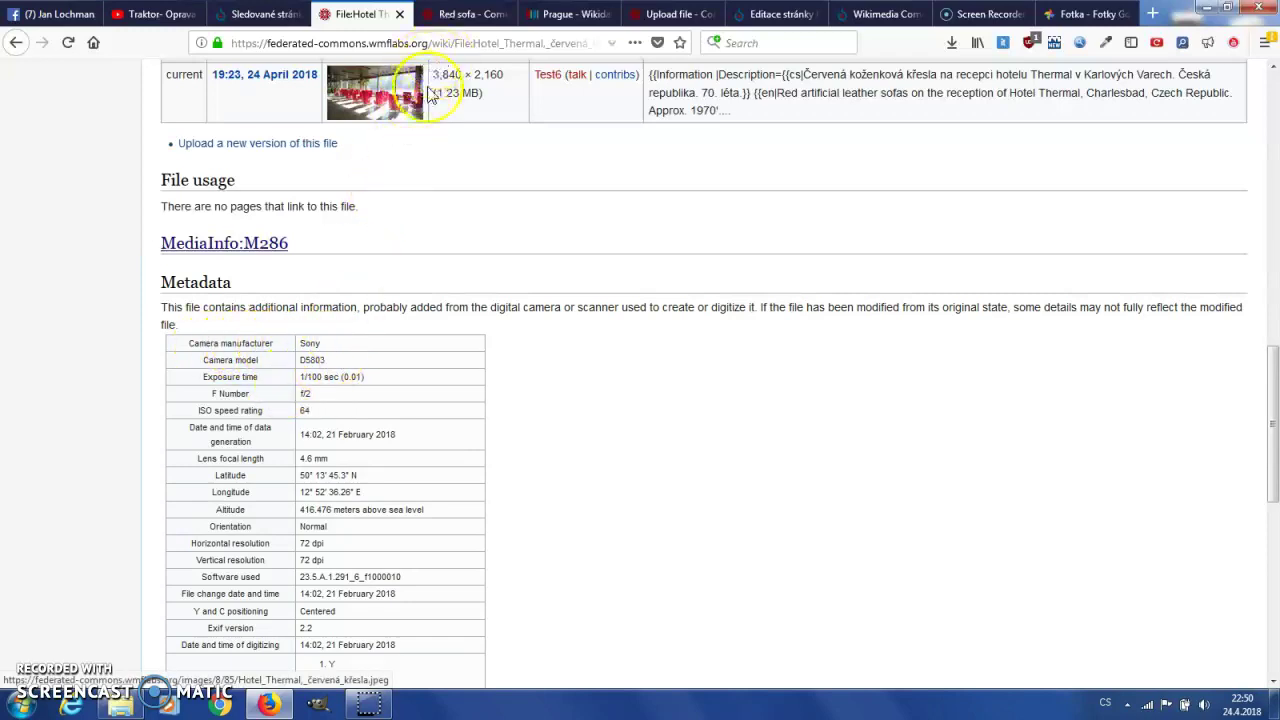
{"action": "key", "text": "alt+Left"}
Check the rank options of the new statement on MediaInfo:M286, search the properties for "source", and clear the entry.
{"action": "left_click", "coordinate": [460, 15]}
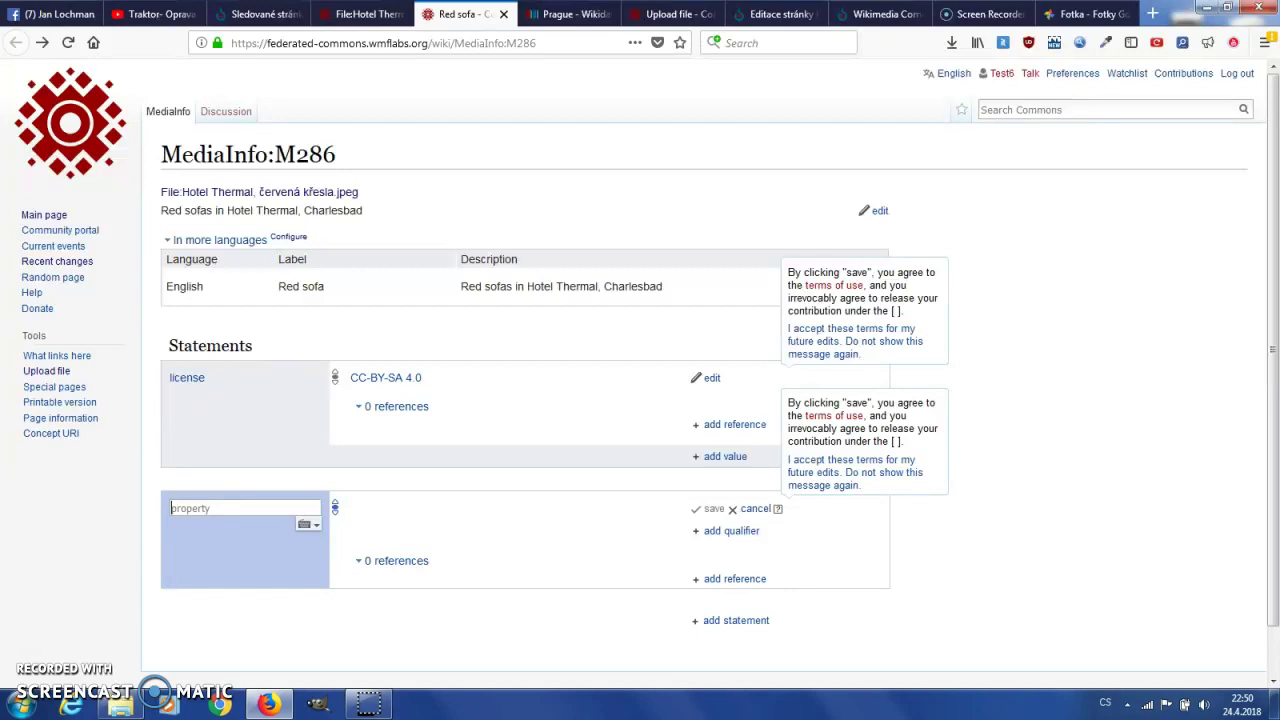
{"action": "left_click", "coordinate": [335, 507]}
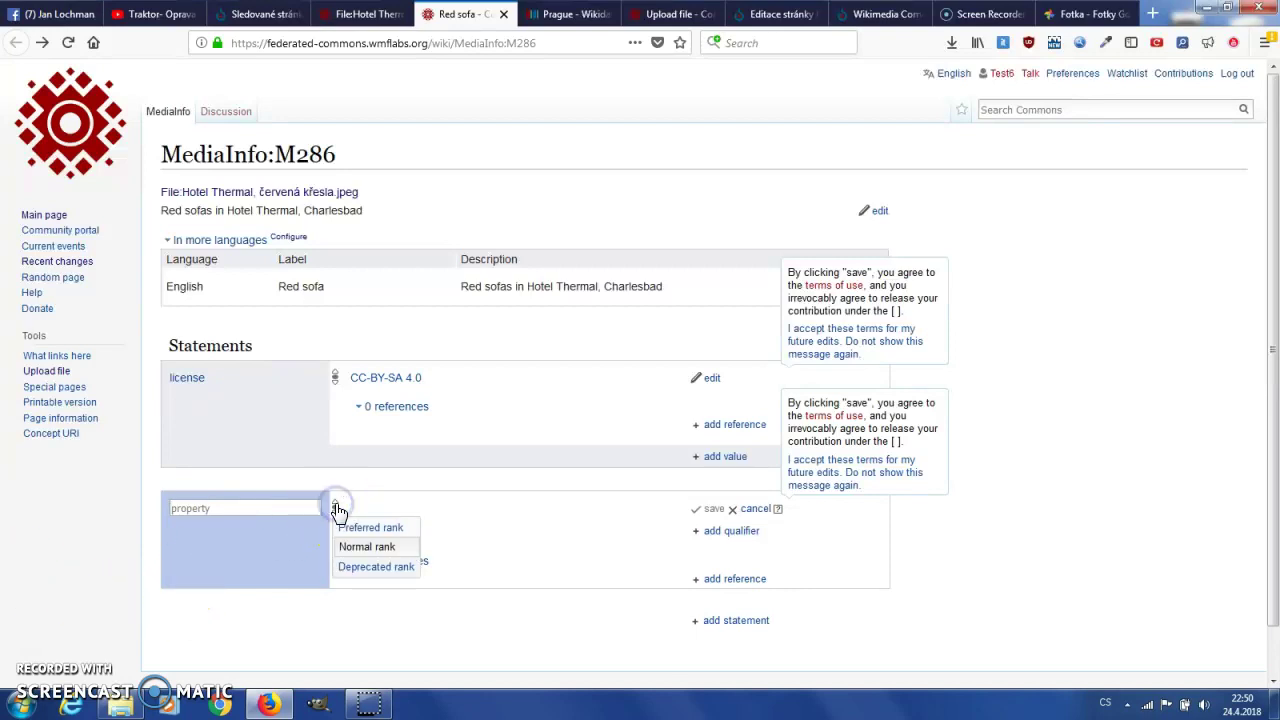
{"action": "left_click", "coordinate": [210, 508]}
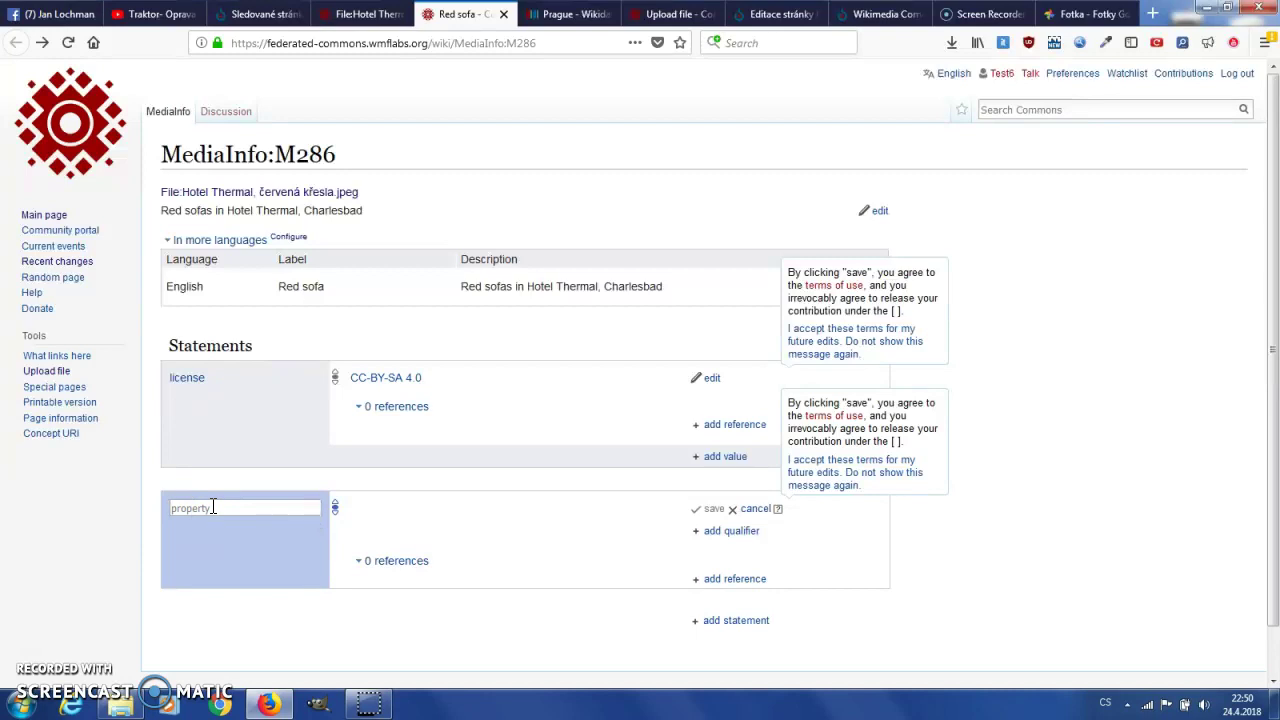
{"action": "type", "text": "source"}
{"action": "key", "text": "BackSpace"}
{"action": "key", "text": "BackSpace"}
{"action": "type", "text": "se"}
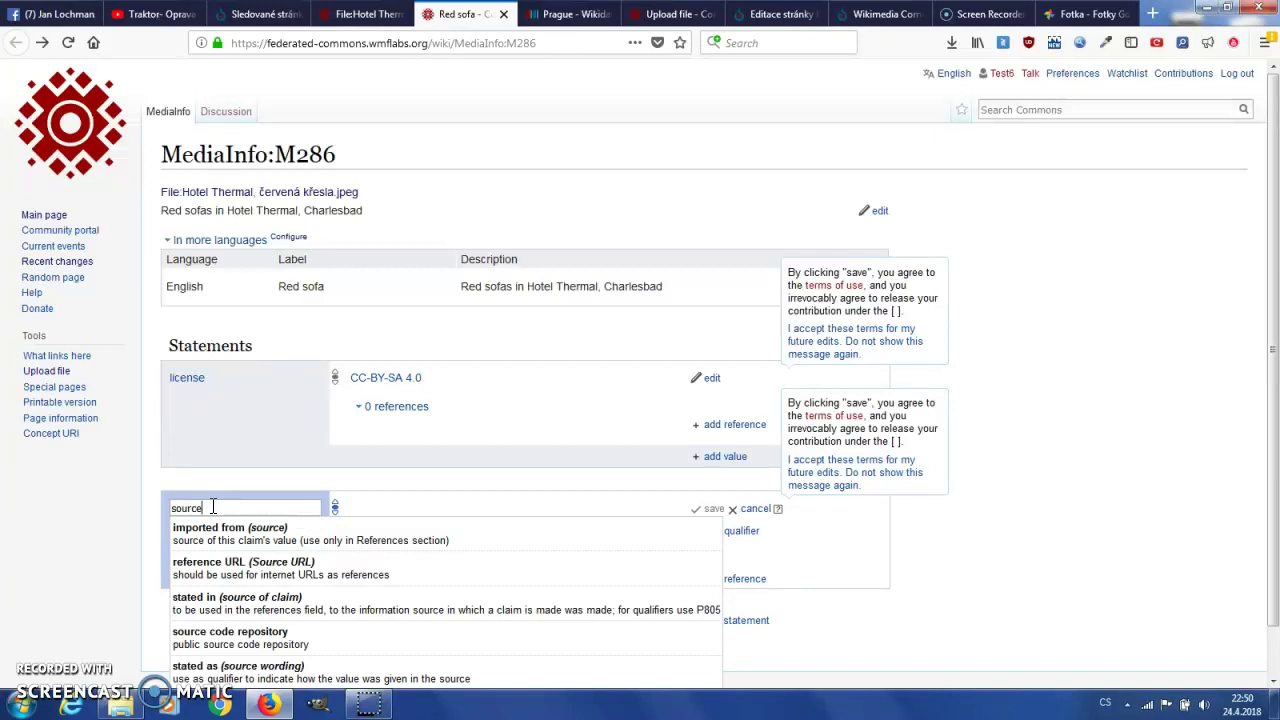
{"action": "left_click_drag", "start_coordinate": [213, 508], "coordinate": [134, 500]}
{"action": "key", "text": "BackSpace"}
Review the Hotel Thermal photo's file page and switch the Wikidata interface language to Czech on the Prague item.
{"action": "left_click", "coordinate": [362, 14]}
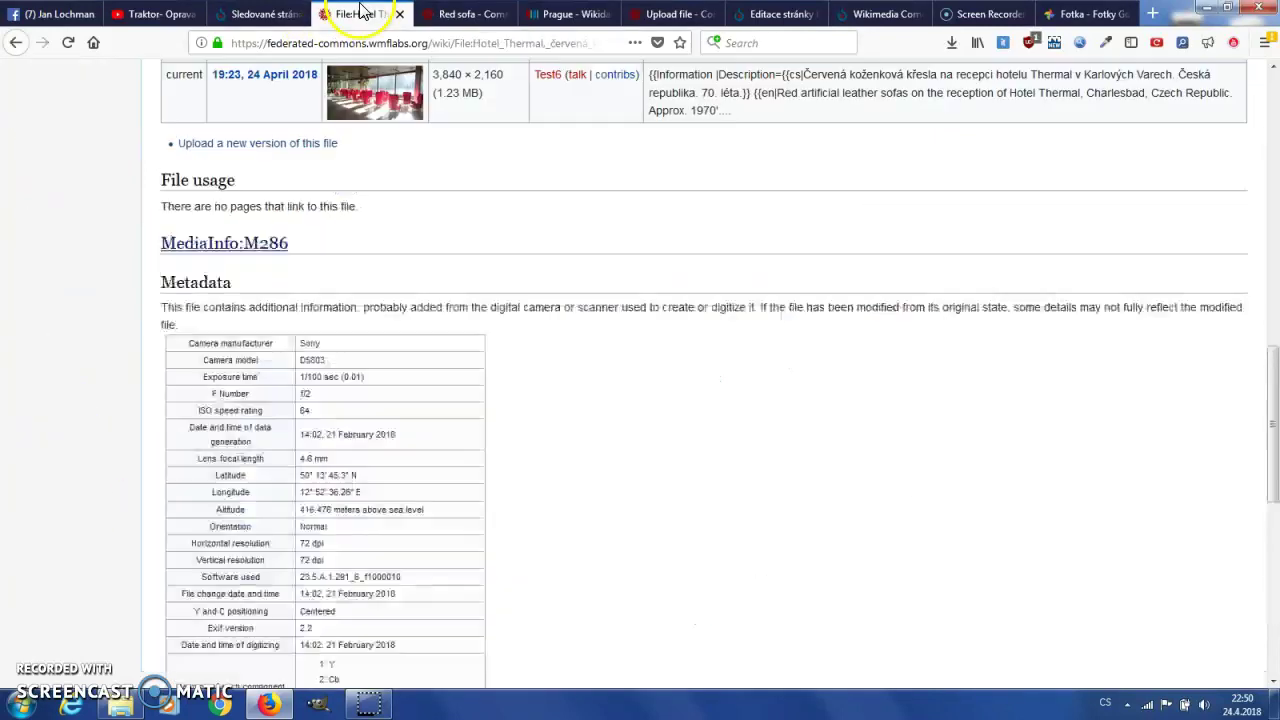
{"action": "scroll", "coordinate": [155, 360], "scroll_direction": "up", "scroll_amount": 10}
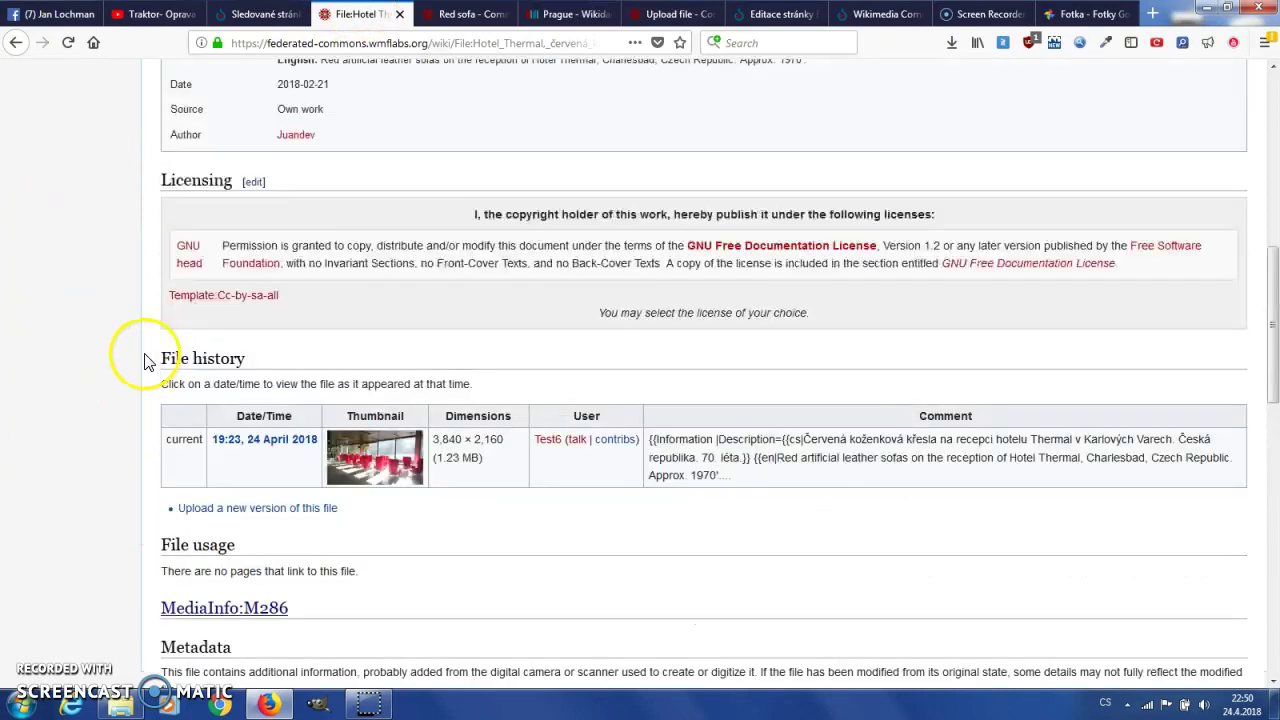
{"action": "scroll", "coordinate": [87, 366], "scroll_direction": "up", "scroll_amount": 1}
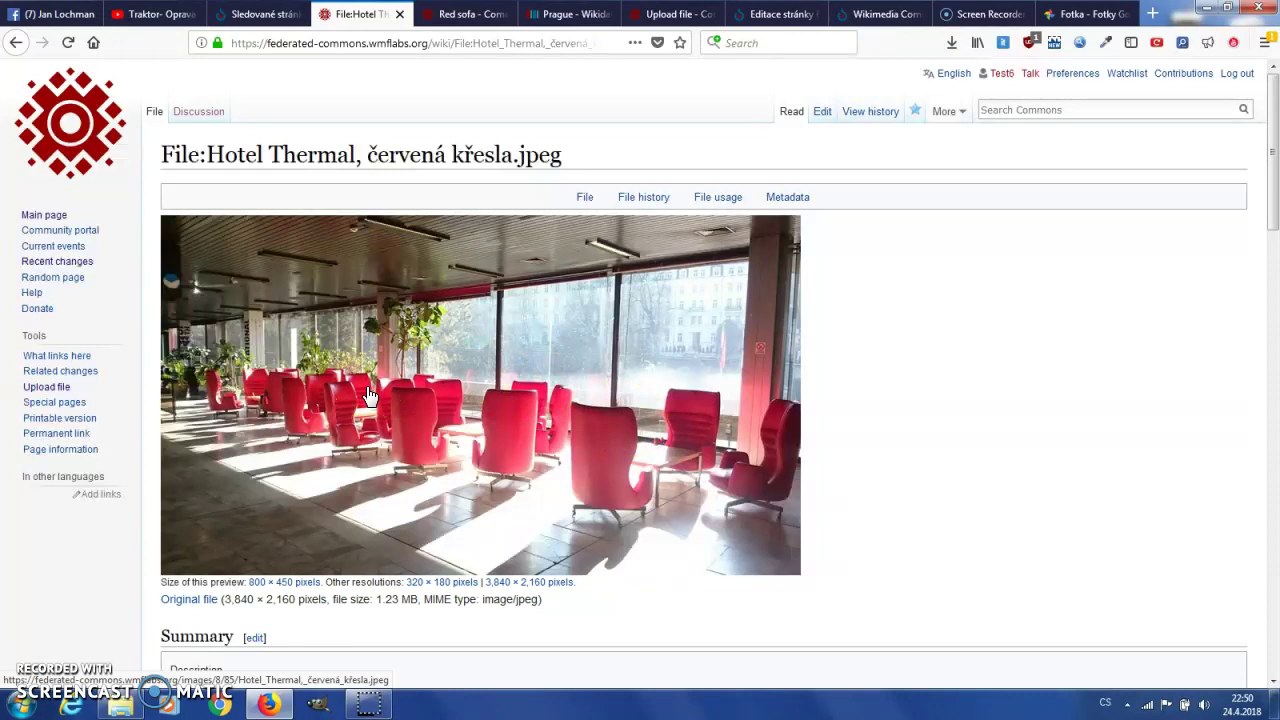
{"action": "left_click", "coordinate": [570, 15]}
{"action": "left_click", "coordinate": [853, 75]}
{"action": "left_click", "coordinate": [414, 293]}
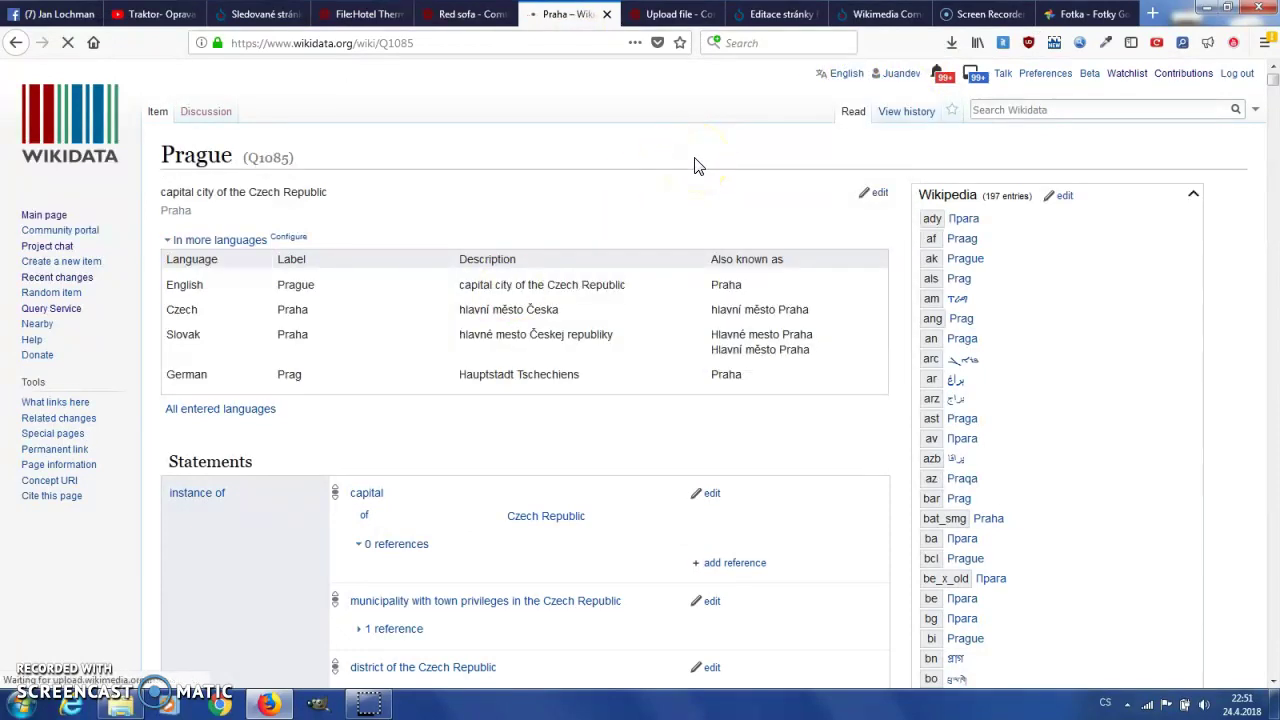
{"action": "left_click", "coordinate": [370, 14]}
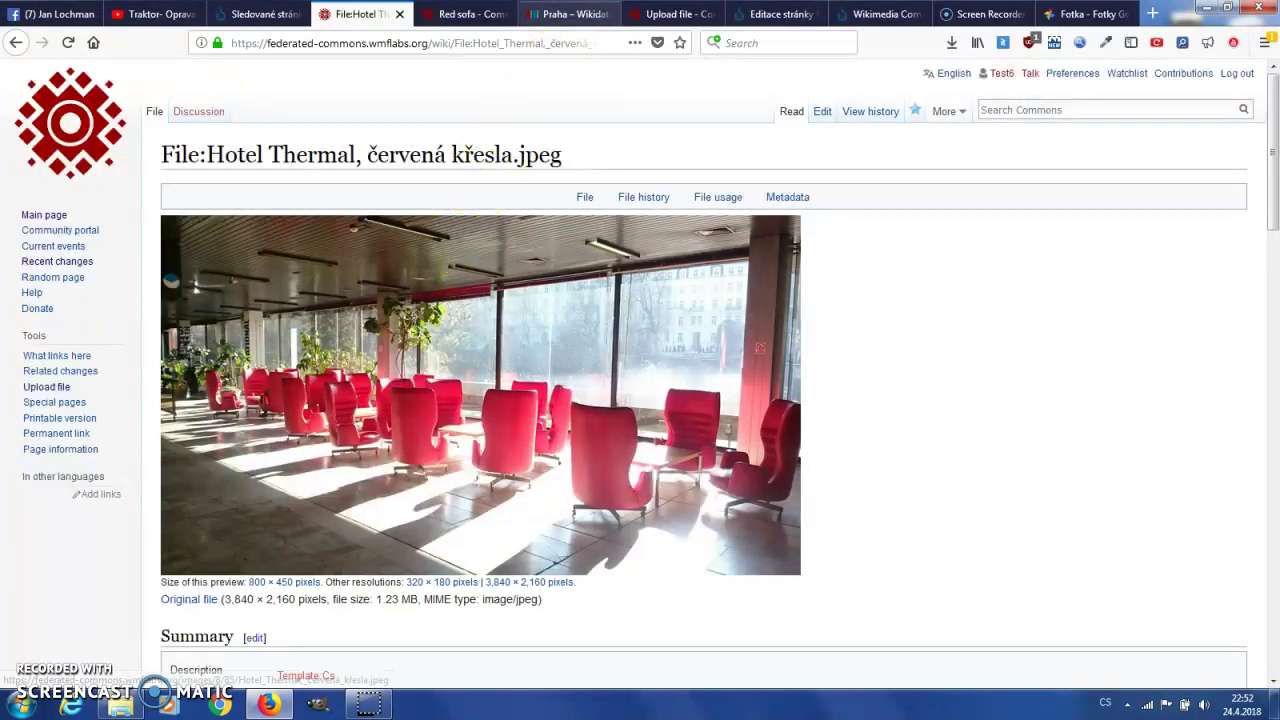
{"action": "left_click", "coordinate": [565, 14]}
Choose is a(n) as the new statement's property on MediaInfo:M286, and try "Hotel Thermal" and "Hostel Thermal" as its value.
{"action": "left_click", "coordinate": [452, 14]}
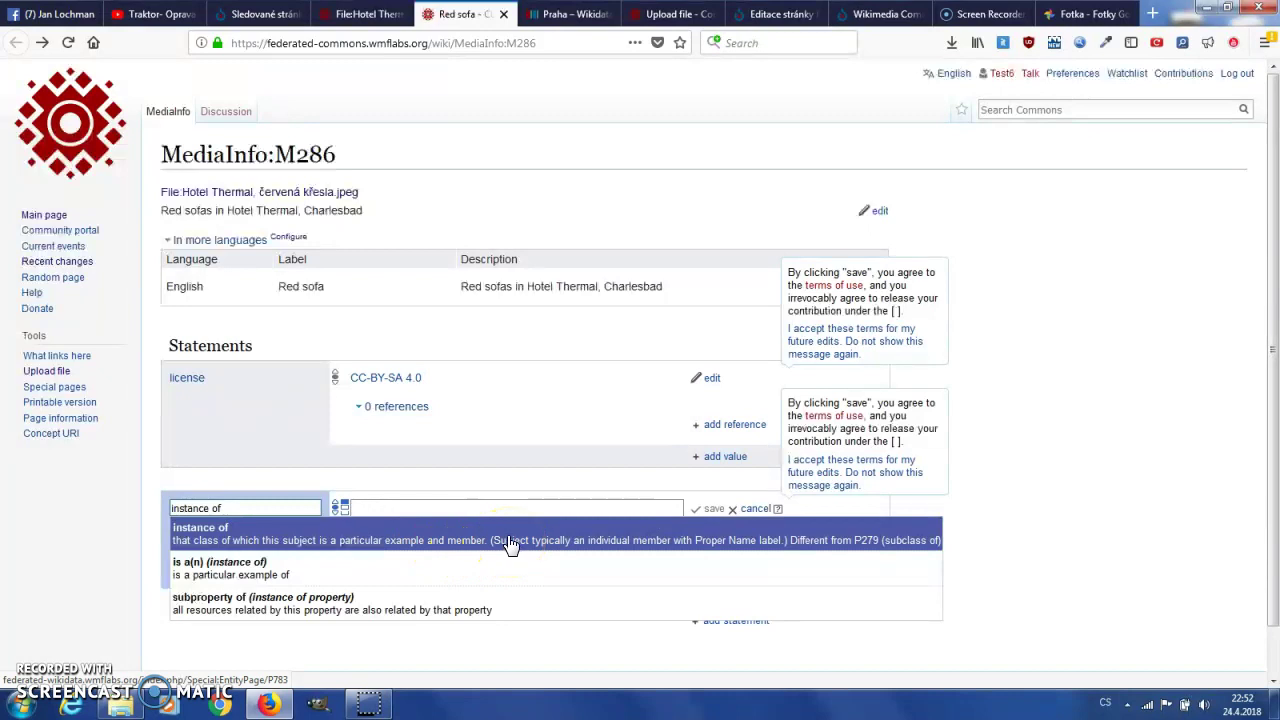
{"action": "left_click", "coordinate": [290, 574]}
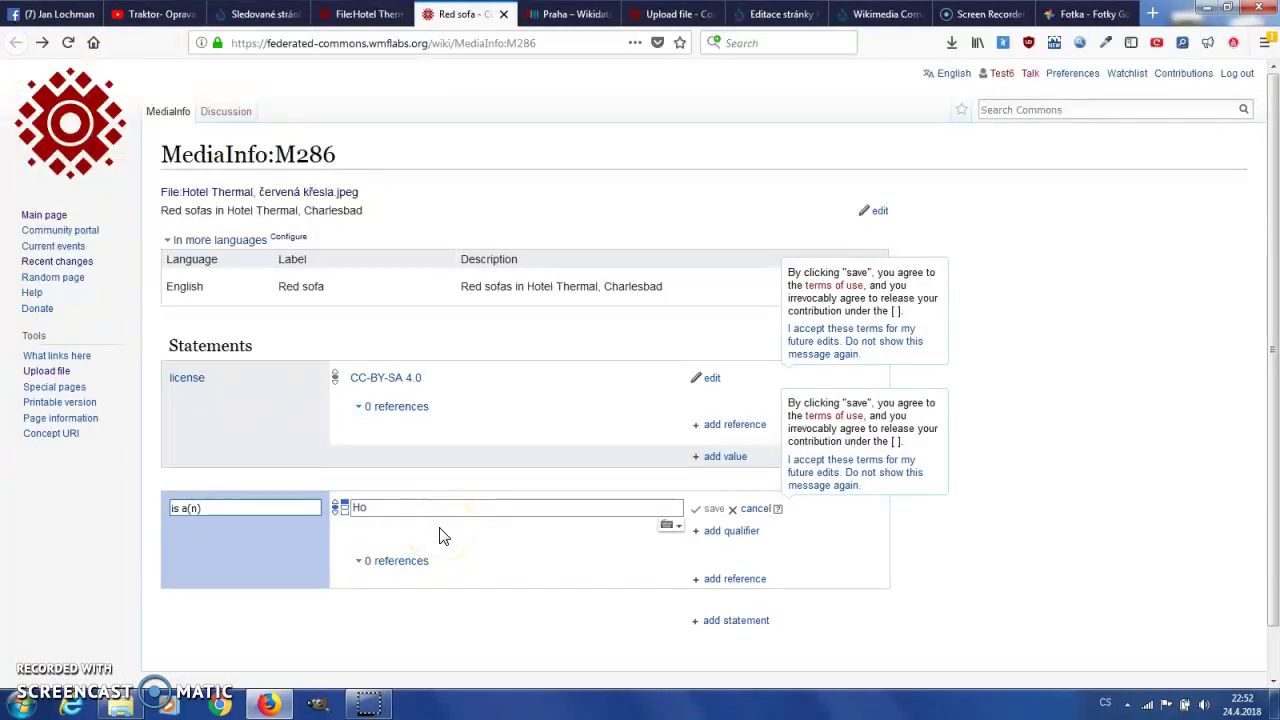
{"action": "type", "text": "Hotel Thermal"}
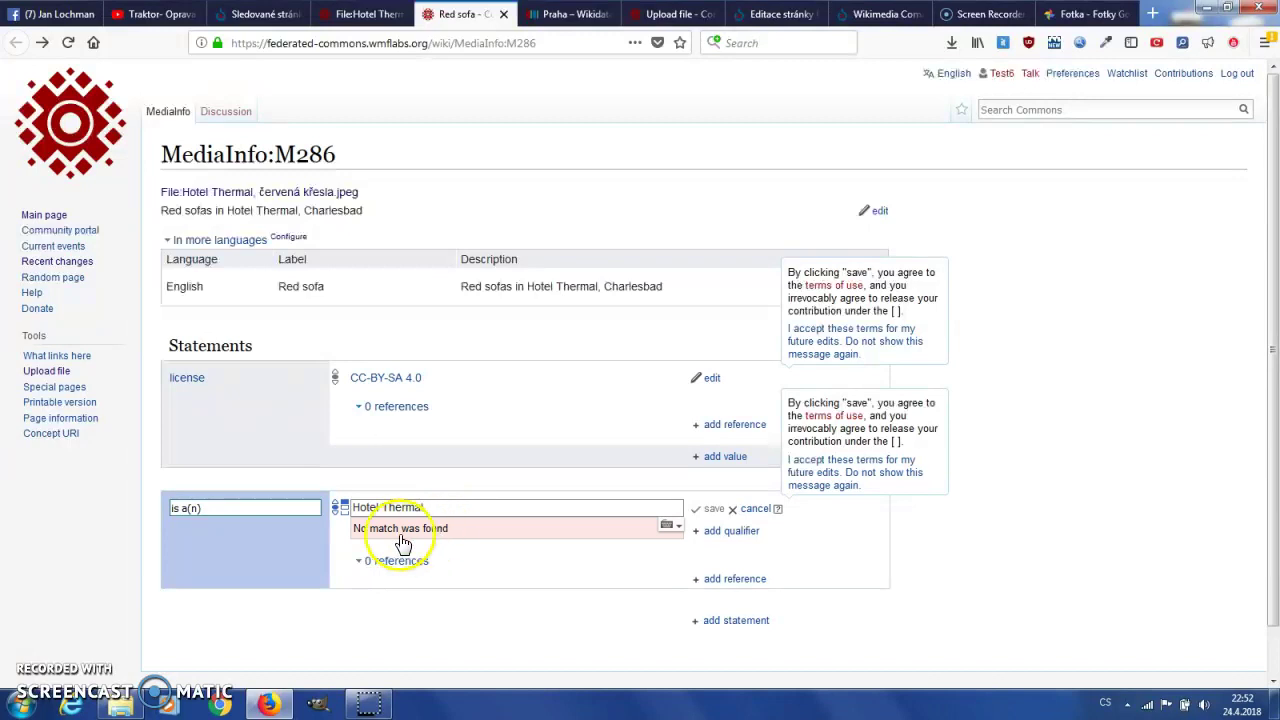
{"action": "left_click", "coordinate": [234, 506]}
{"action": "left_click", "coordinate": [238, 538]}
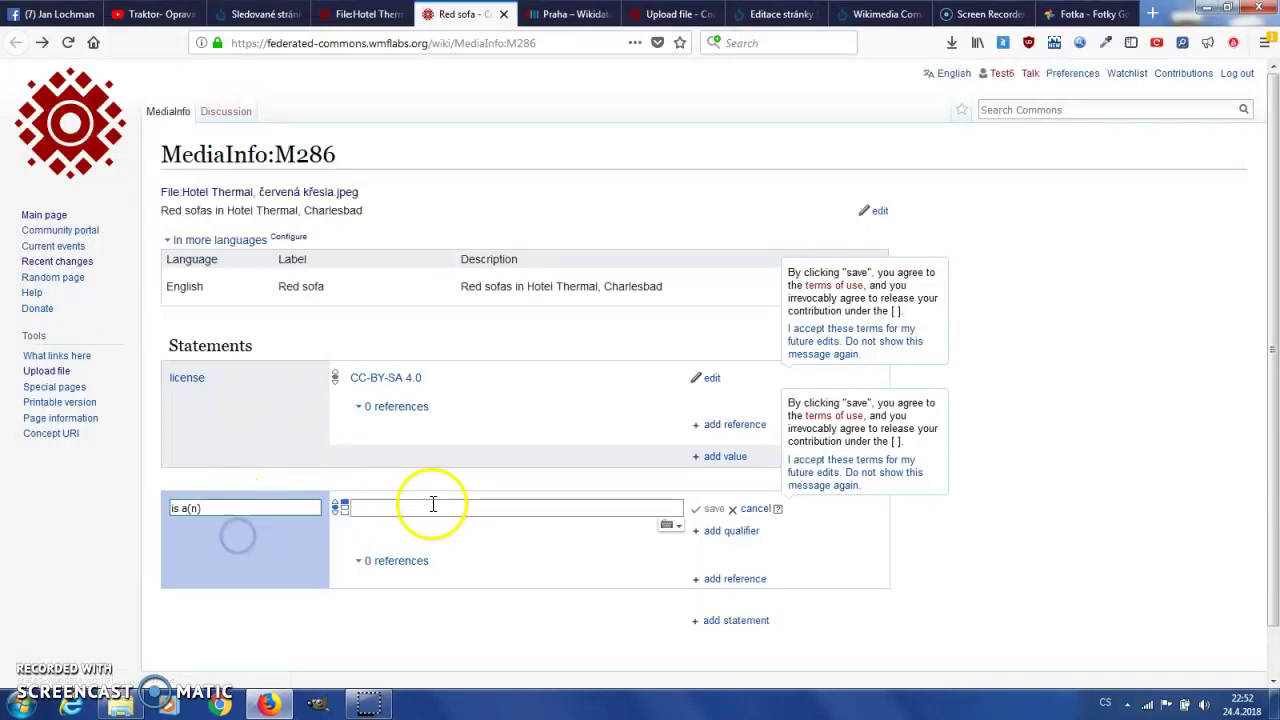
{"action": "type", "text": "Hostel "}
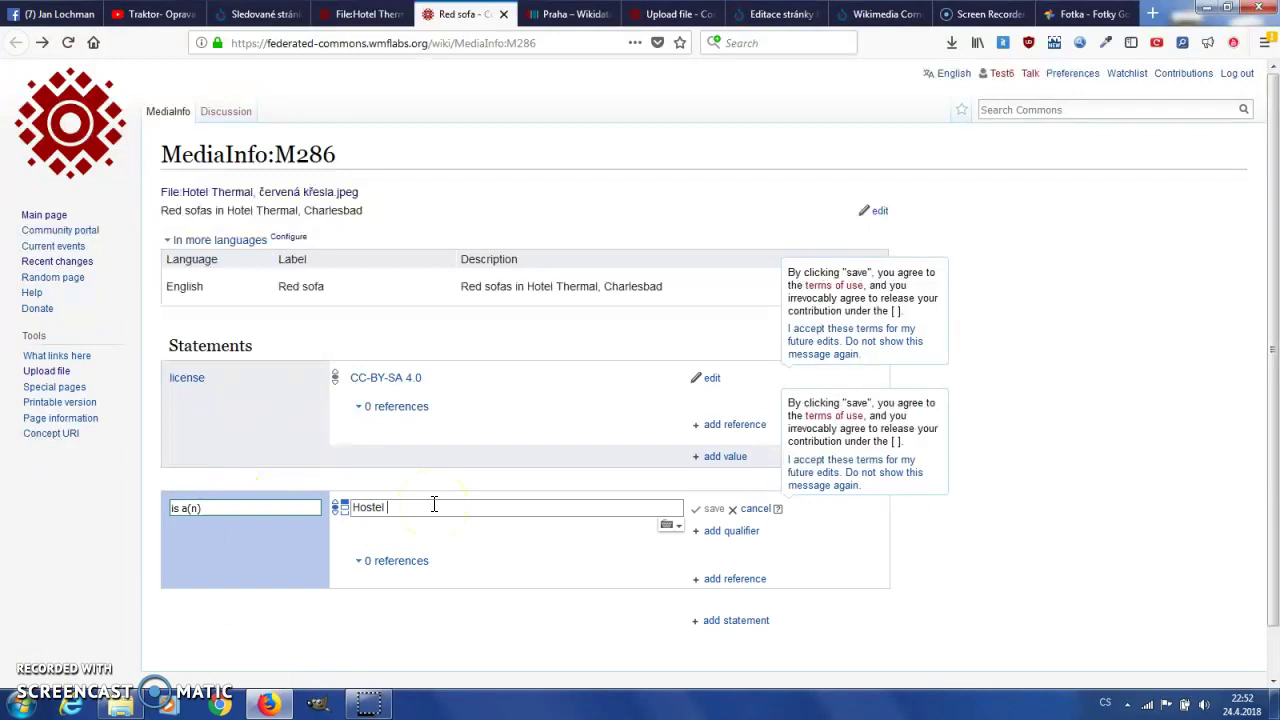
{"action": "type", "text": "Thermal"}
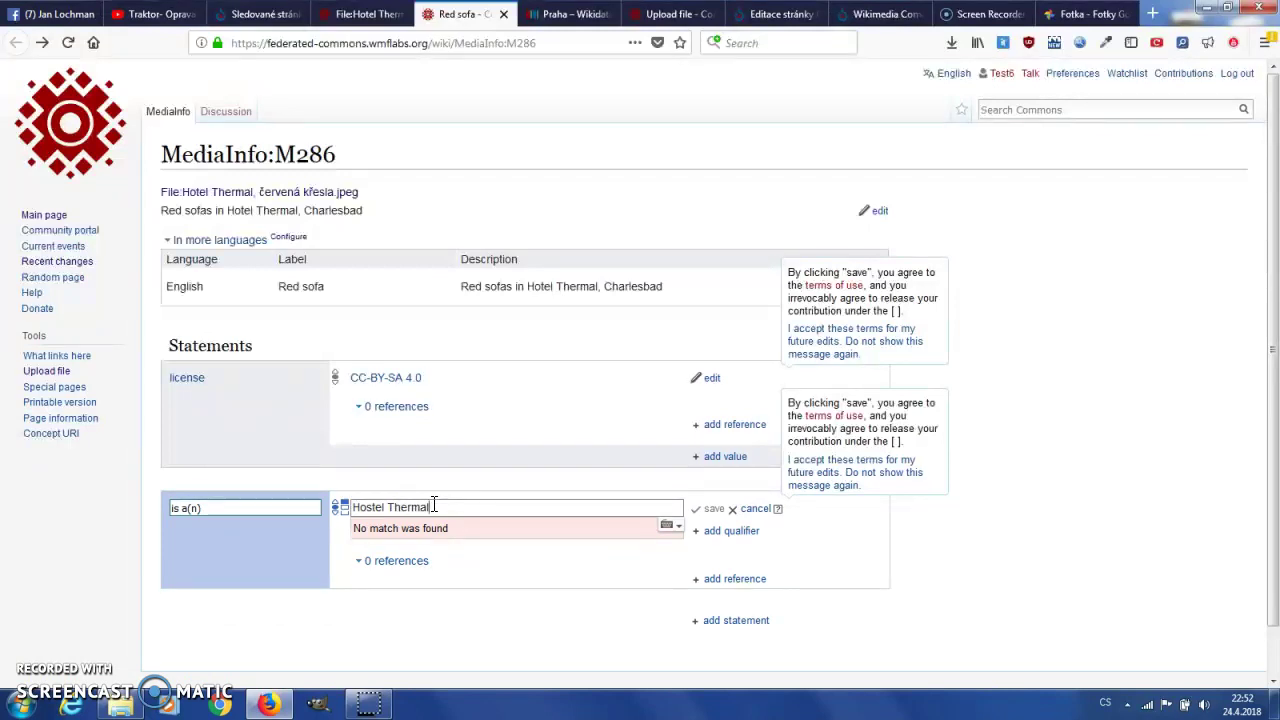
Search Wikidata for "hotel ther" and open the Hotel Thermal item.
{"action": "left_click", "coordinate": [568, 14]}
{"action": "left_click", "coordinate": [1000, 108]}
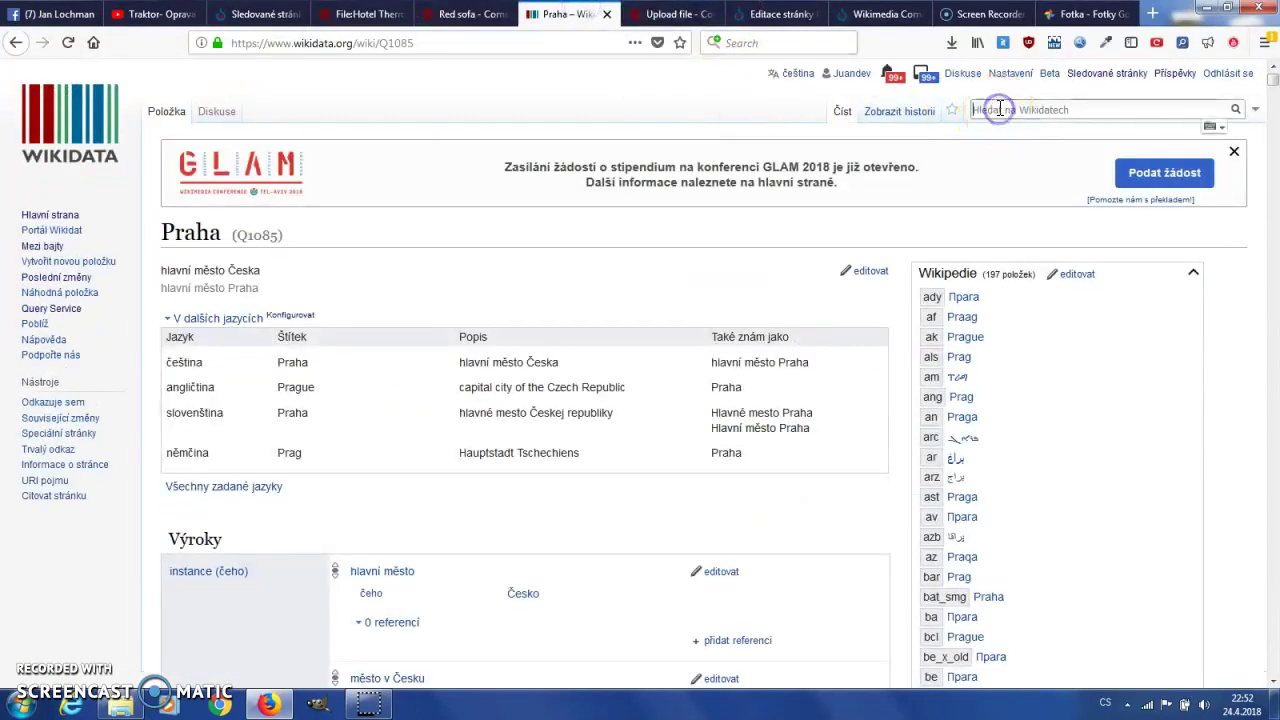
{"action": "type", "text": "hotel ther"}
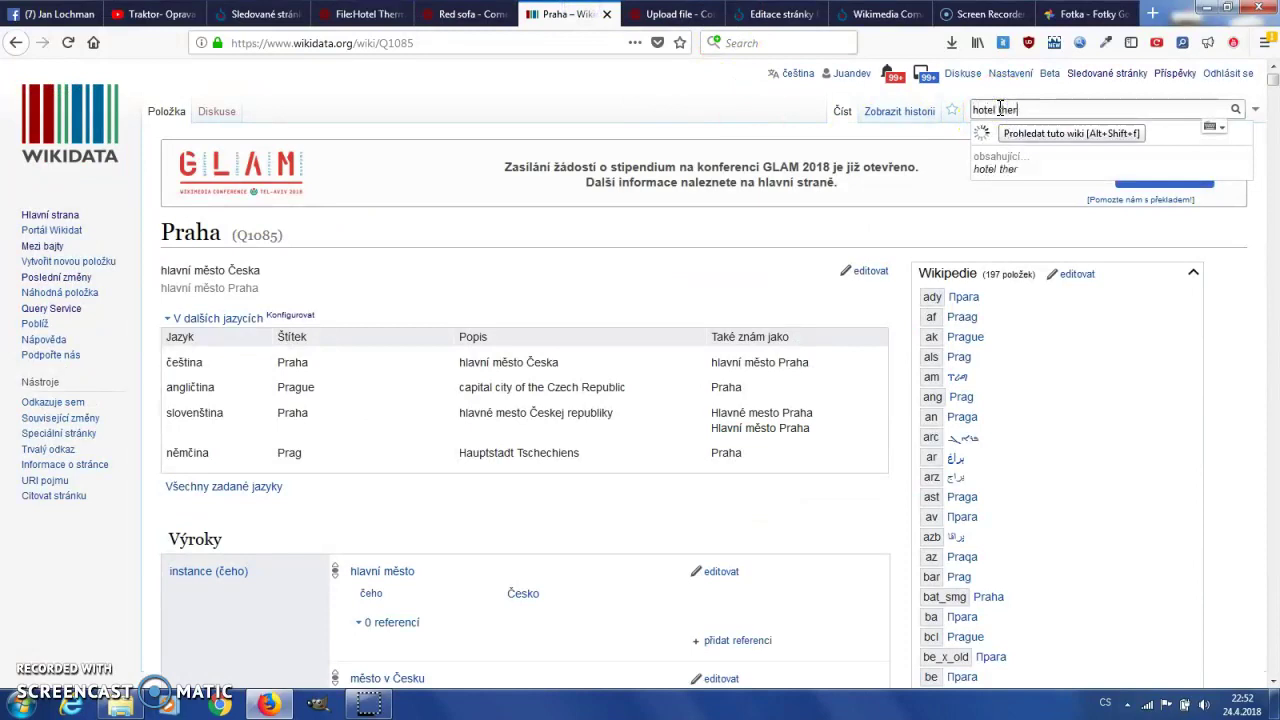
{"action": "left_click", "coordinate": [985, 160]}
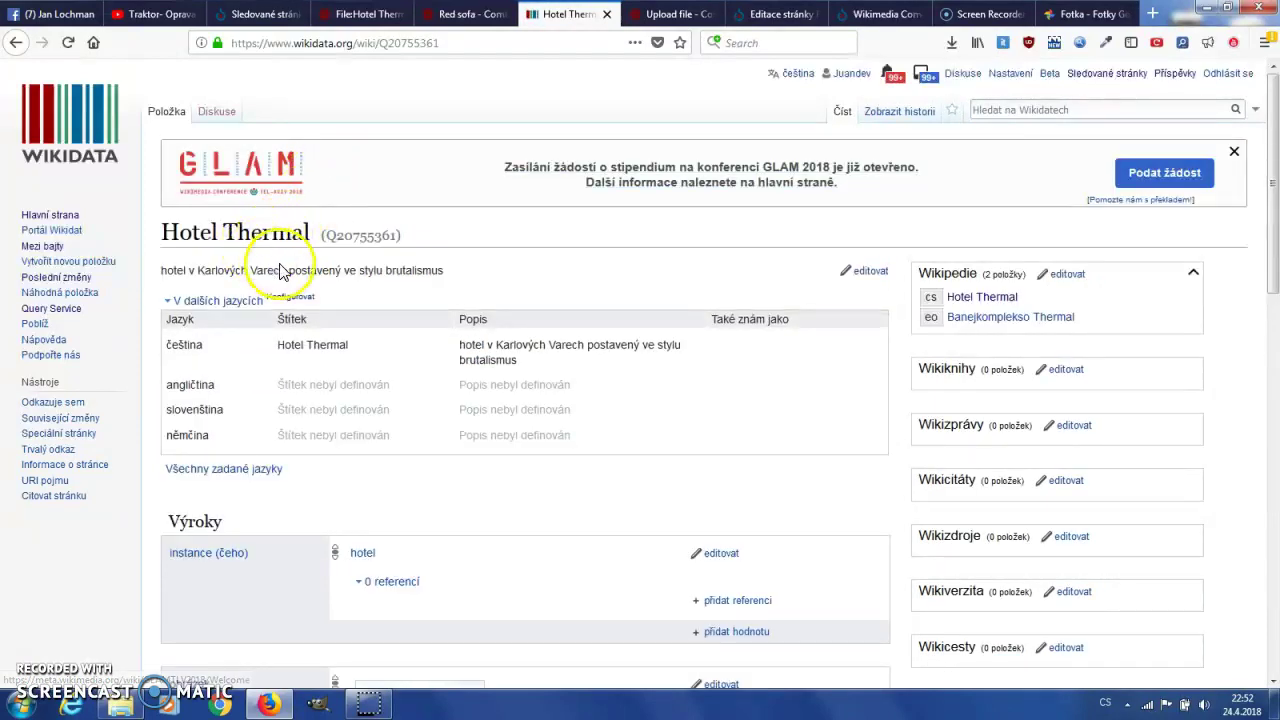
Return to MediaInfo:M286 and start replacing the is a(n) property of the new statement.
{"action": "left_click", "coordinate": [368, 14]}
{"action": "left_click", "coordinate": [458, 14]}
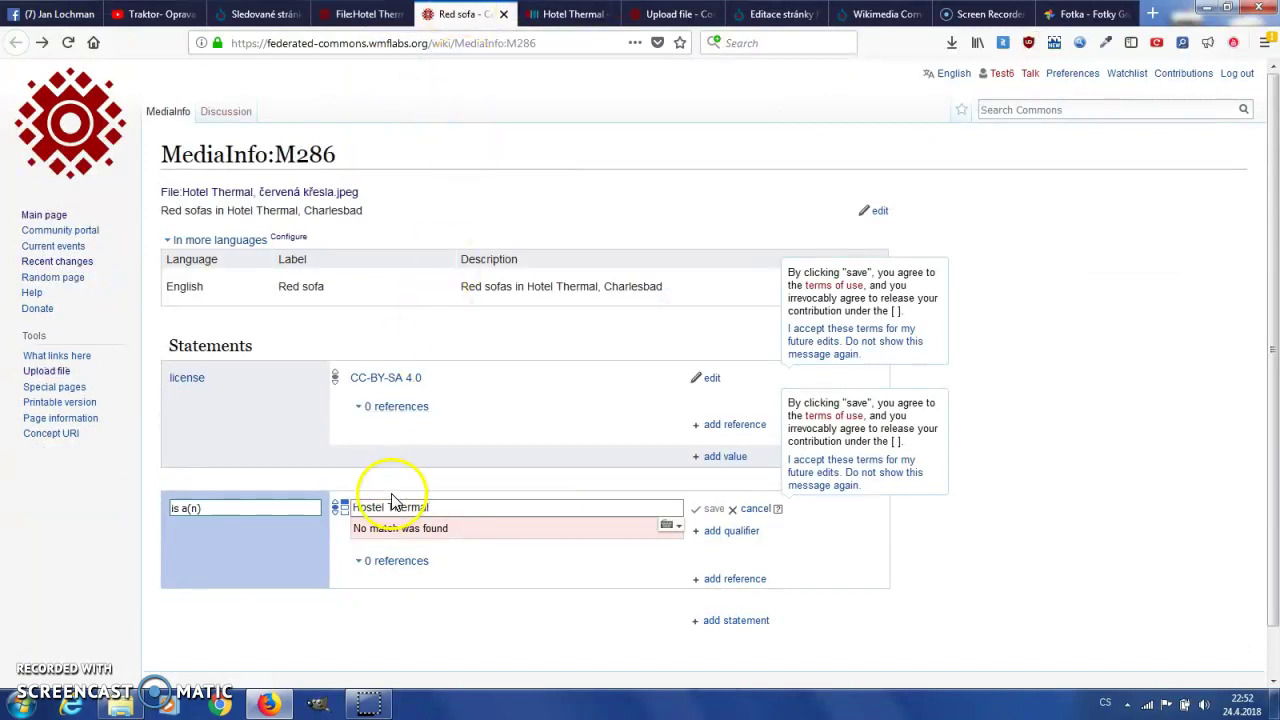
{"action": "left_click_drag", "start_coordinate": [208, 509], "coordinate": [135, 499]}
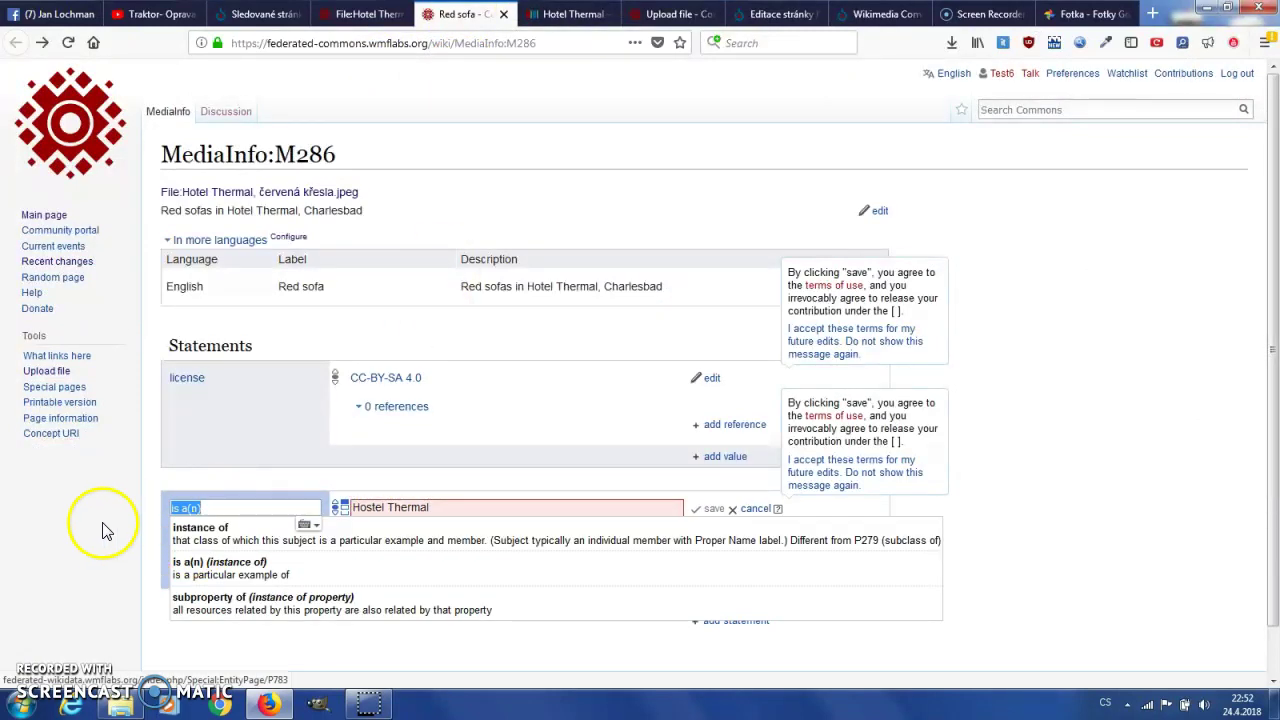
{"action": "left_click", "coordinate": [84, 551]}
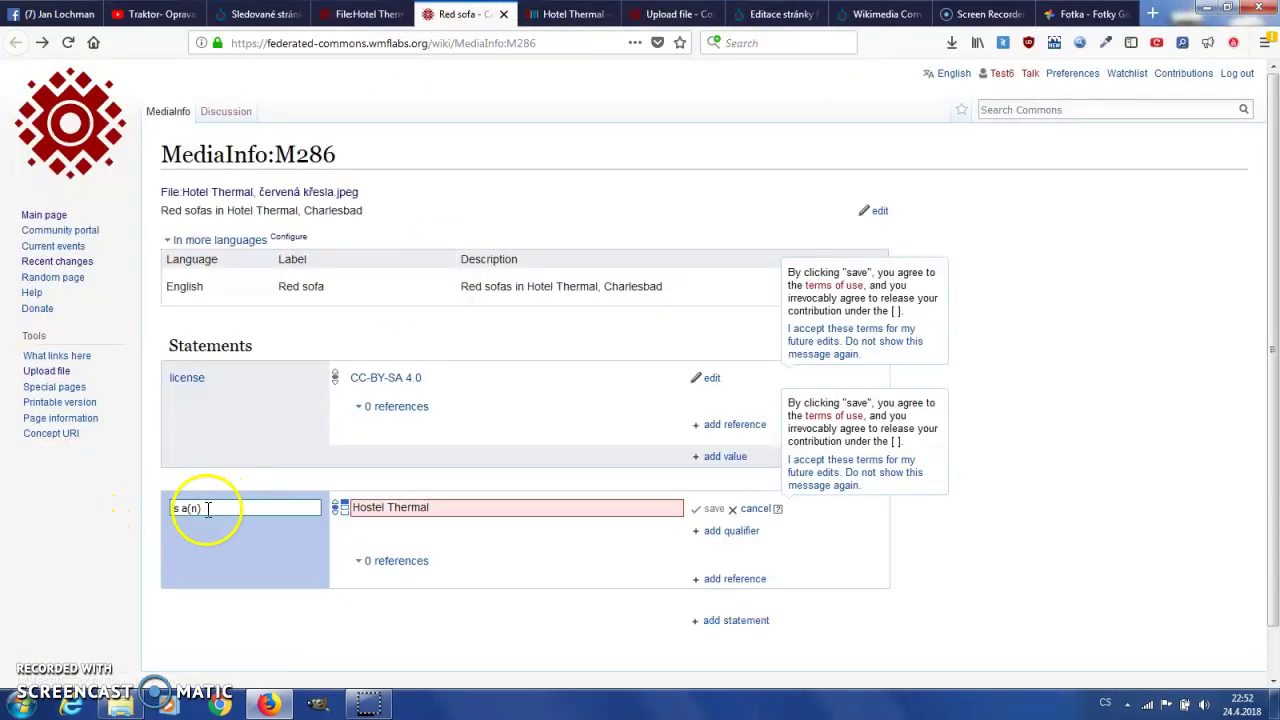